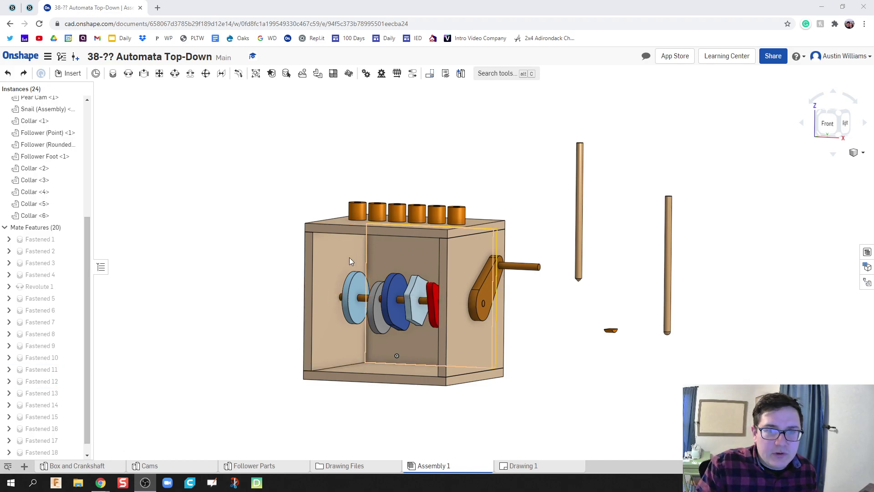
Examine the cams along the crankshaft from both open sides of the box, including the hex cam and the pear cam's outer faces.
right_click_drag(250, 297, 269, 302)
scroll(266, 301, "up", 5)
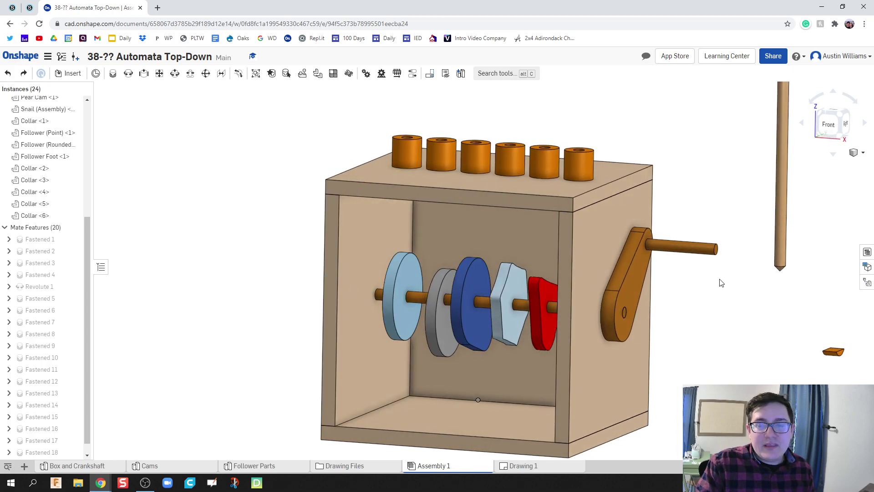
left_click_drag(716, 275, 657, 324)
right_click_drag(657, 323, 690, 328)
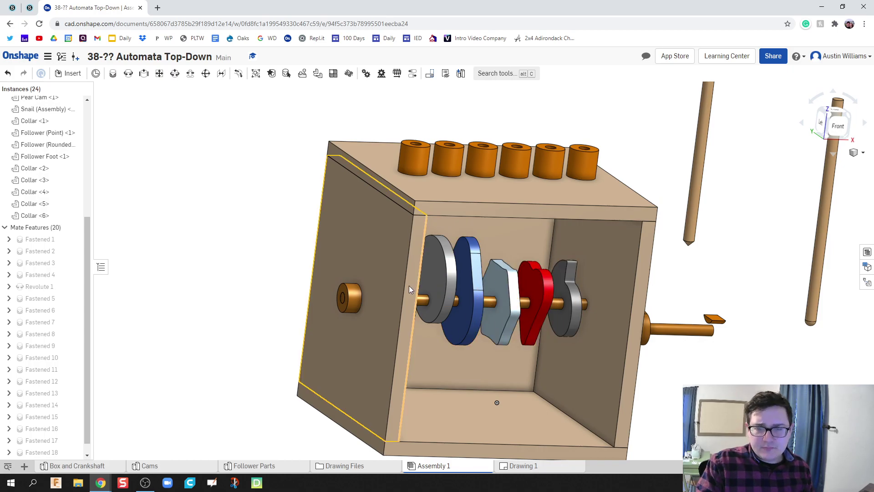
right_click_drag(325, 283, 289, 284)
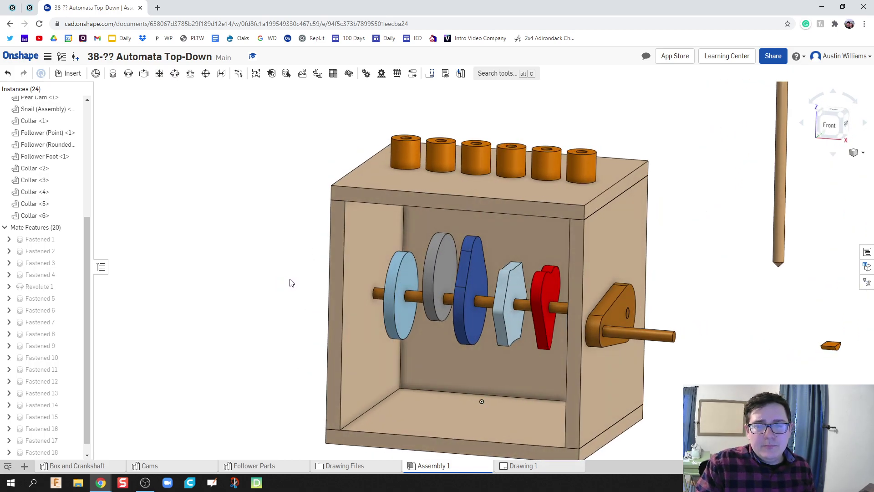
right_click(509, 293)
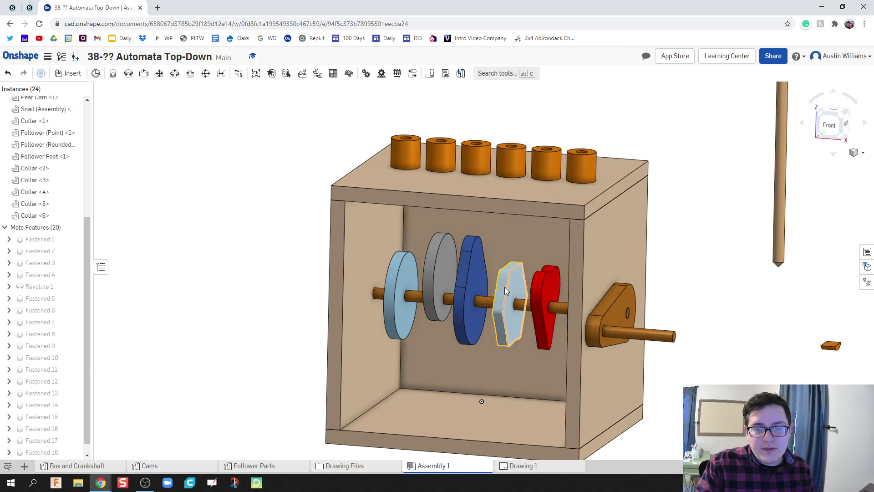
left_click(504, 286)
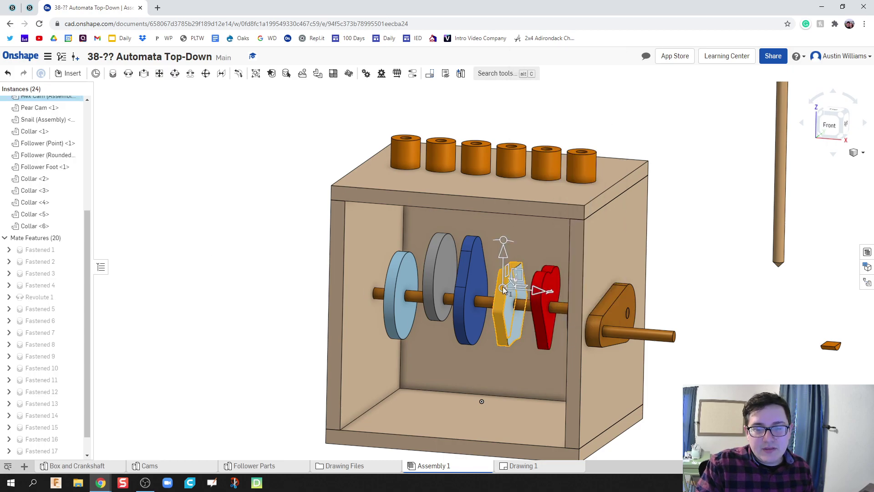
left_click(304, 258)
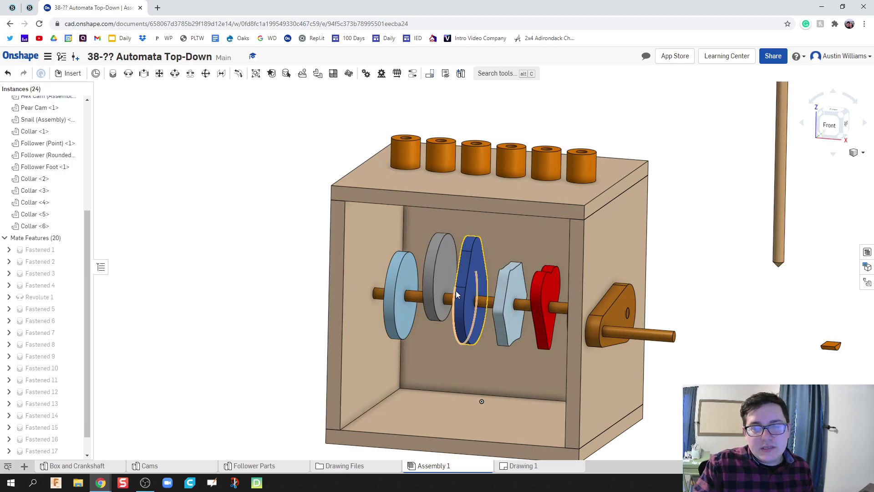
scroll(463, 276, "up", 5)
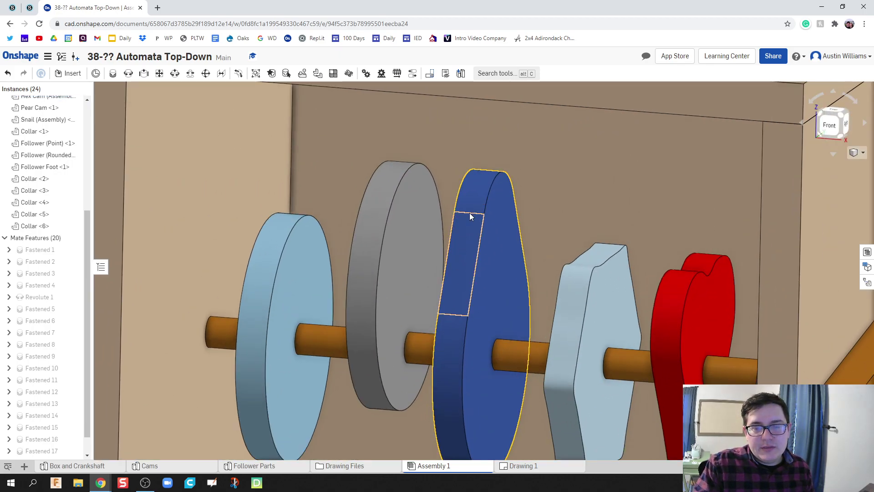
left_click(469, 209)
left_click(465, 258)
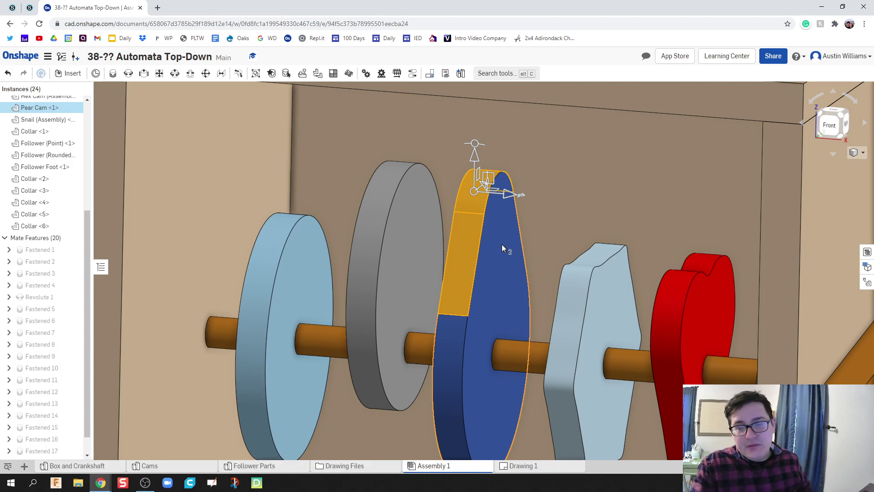
Inspect the box's top collars, the crank and the loose followers and follower foot from several angles.
scroll(465, 297, "down", 3)
mouse_move(464, 296)
right_mouse_down()
mouse_move(496, 299)
mouse_move(475, 301)
right_mouse_up()
scroll(475, 301, "down", 5)
right_click_drag(610, 262, 575, 259)
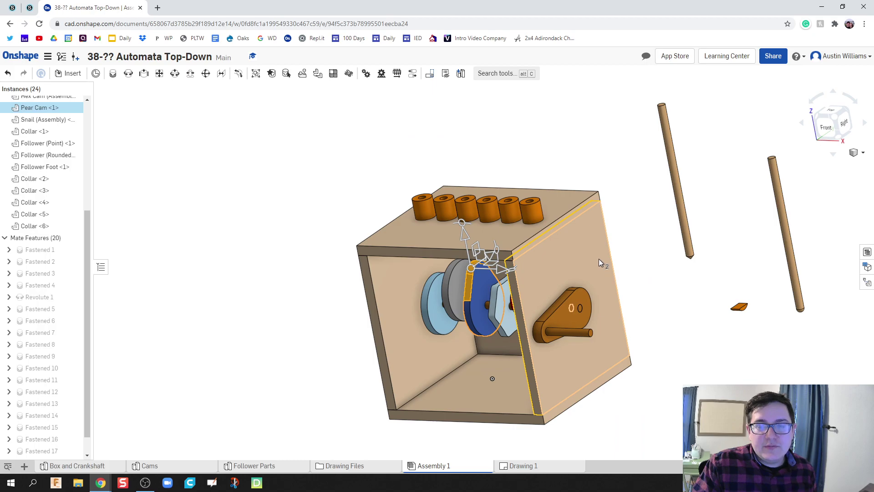
left_click(600, 259)
left_click(630, 259)
right_click_drag(646, 272, 654, 271)
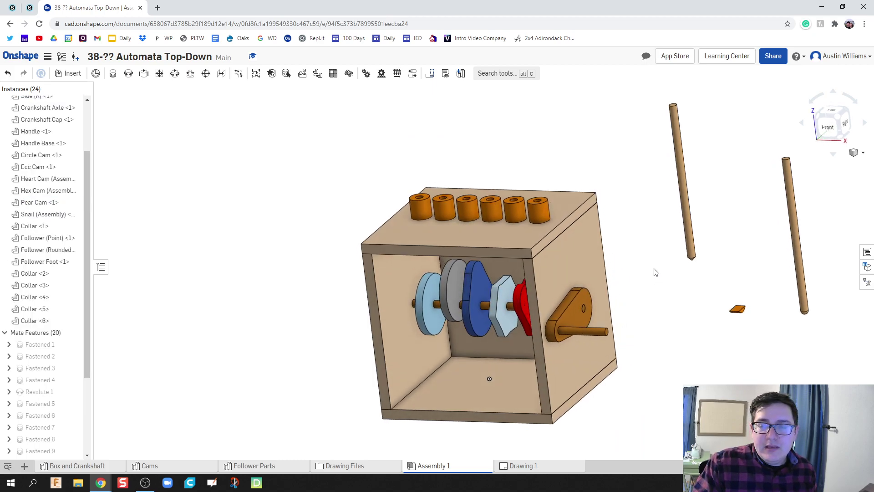
middle_click_drag(653, 271, 545, 260)
right_click(654, 264)
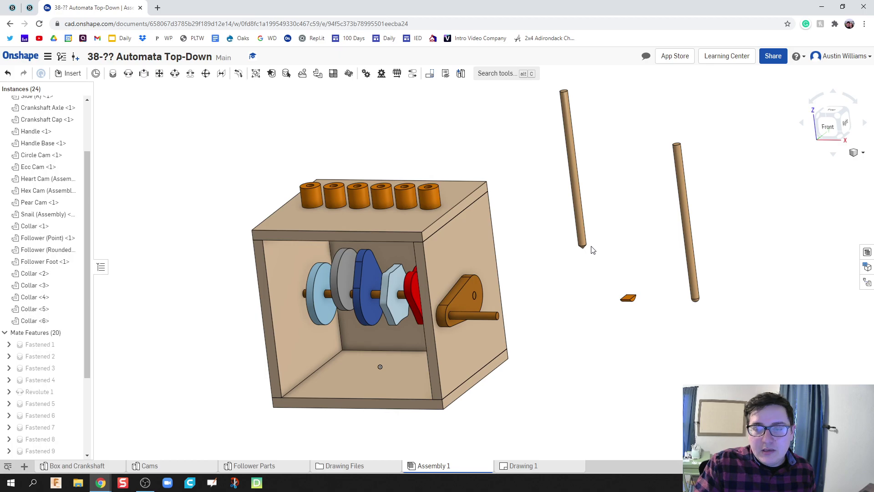
scroll(553, 242, "up", 3)
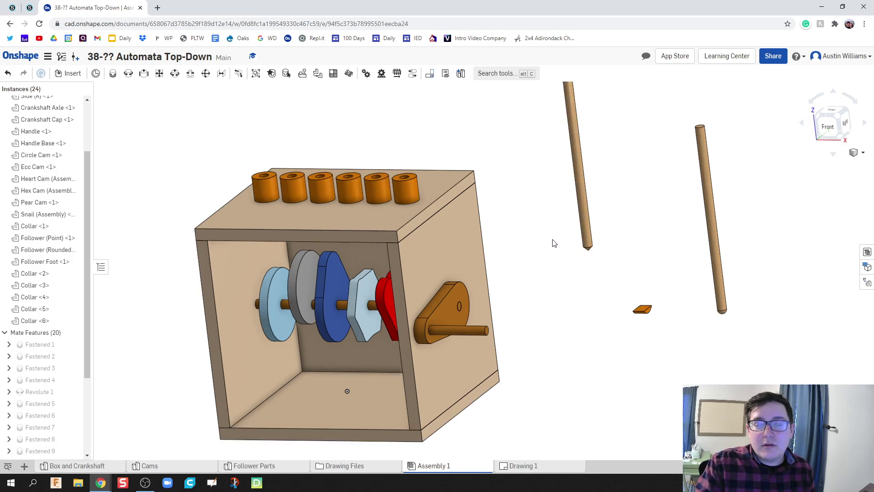
scroll(532, 287, "up", 2)
middle_click_drag(536, 288, 572, 279)
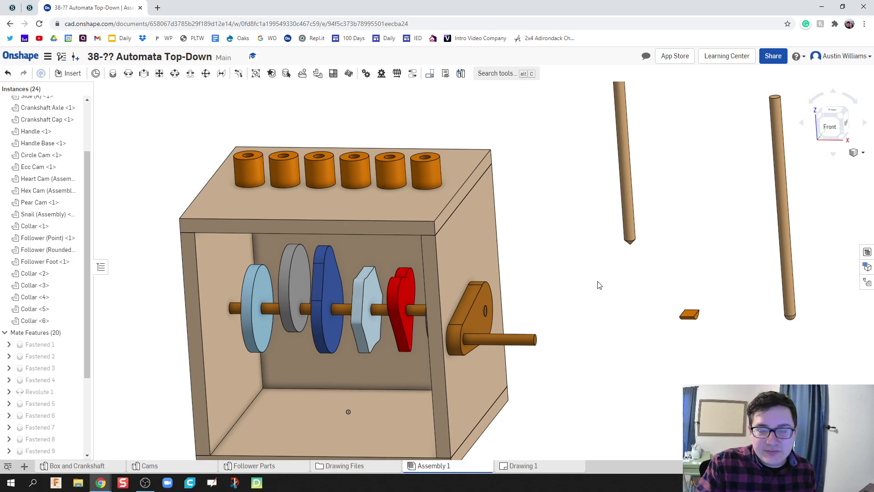
key("shift+1")
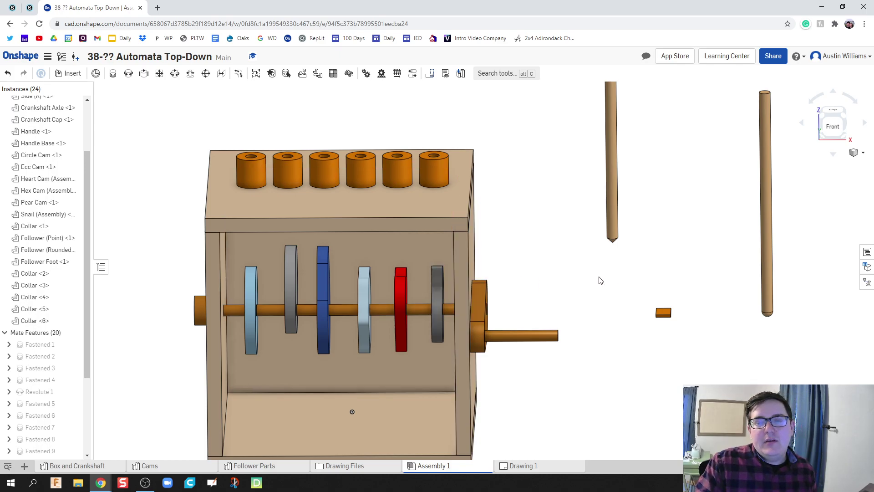
middle_click_drag(604, 279, 610, 278)
right_click_drag(610, 277, 603, 277)
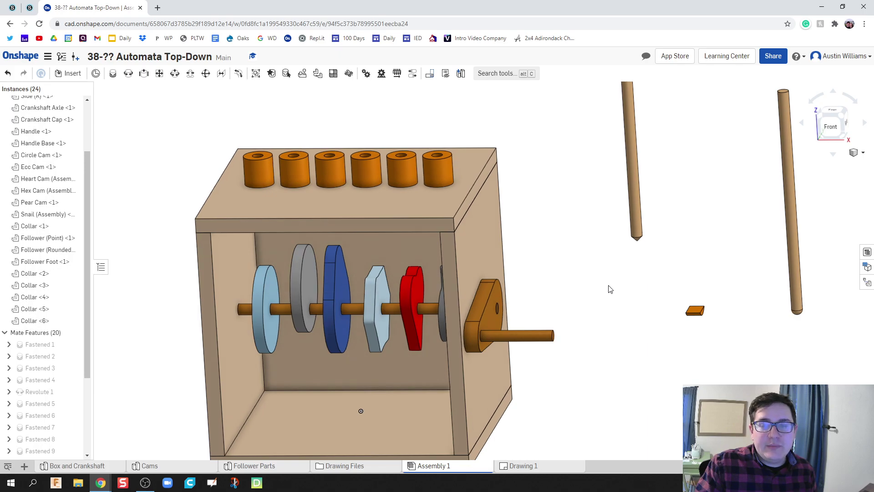
Add a slider mate between the rounded follower's lower end and the top hole of the collar above the circle cam, and preview its motion.
scroll(488, 279, "down", 3)
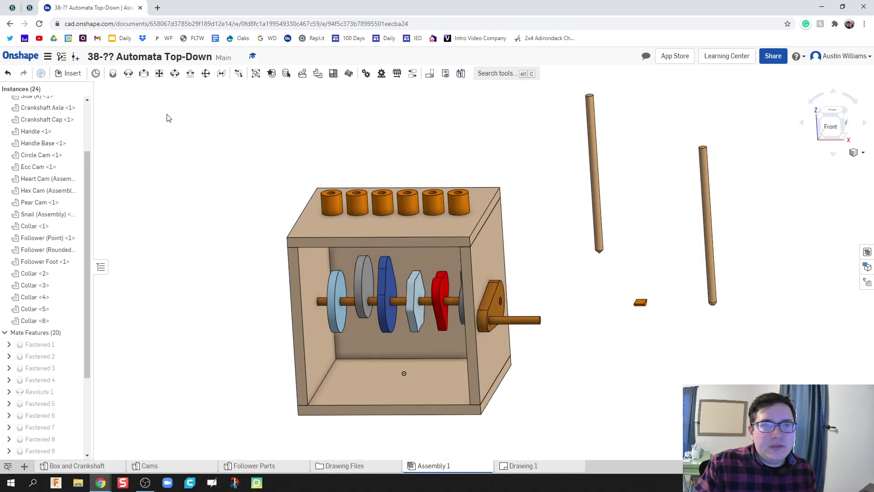
left_click(144, 76)
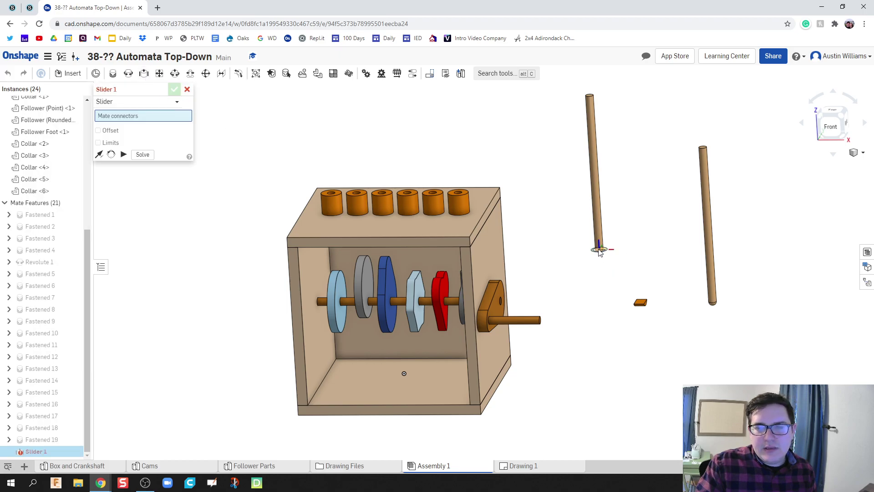
left_click(714, 303)
scroll(724, 310, "up", 3)
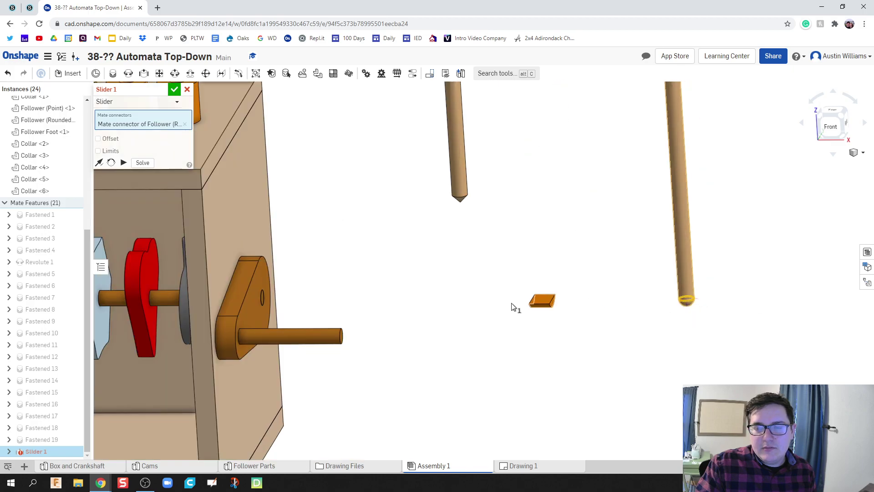
scroll(482, 259, "down", 5)
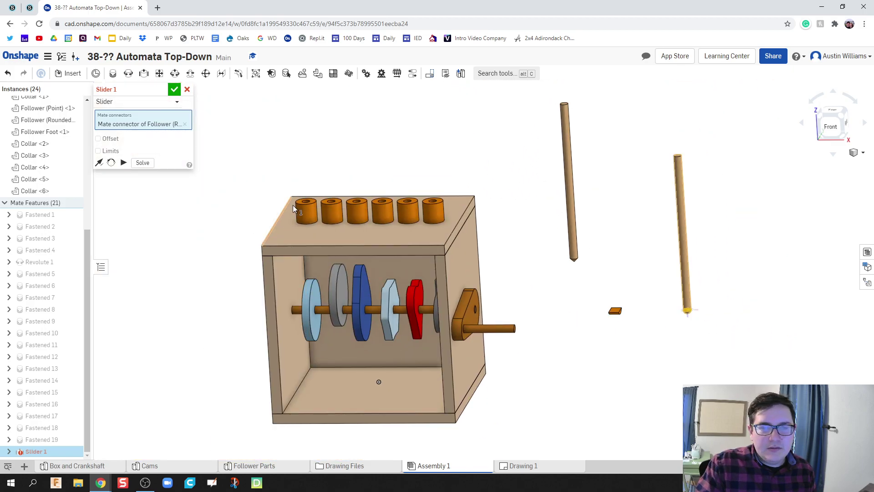
scroll(281, 195, "up", 2)
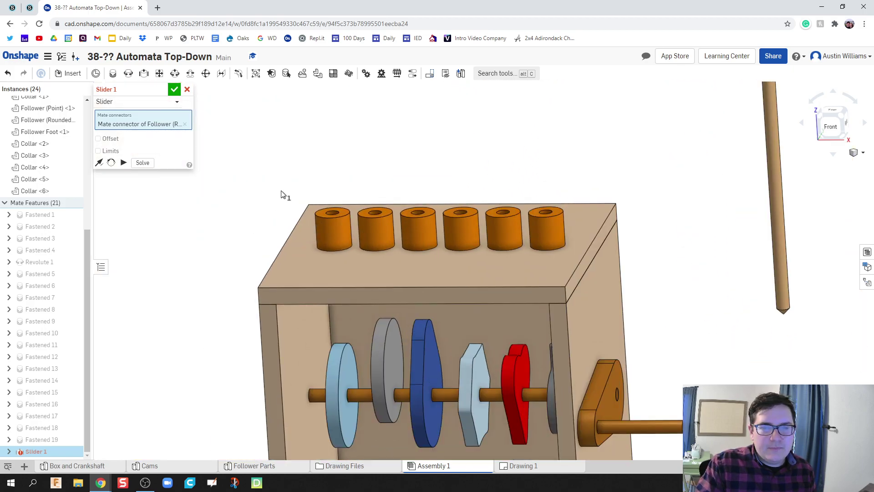
left_click(332, 214)
right_click_drag(221, 238, 255, 247)
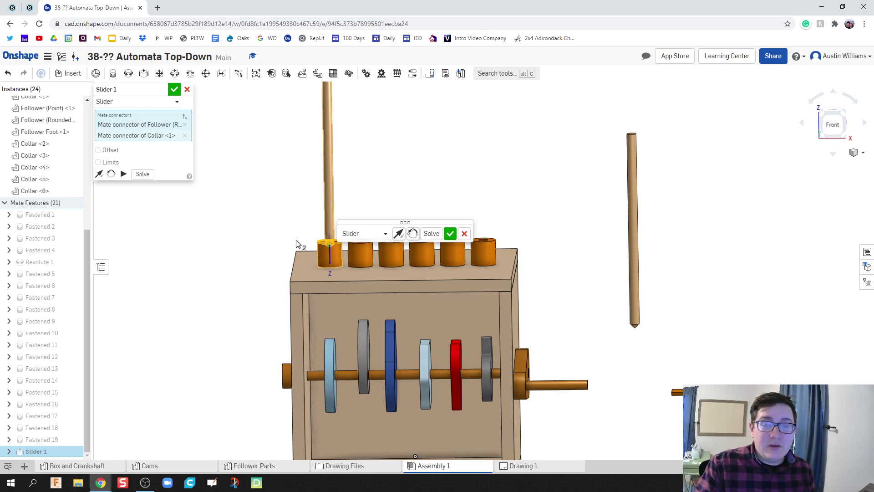
left_click(124, 173)
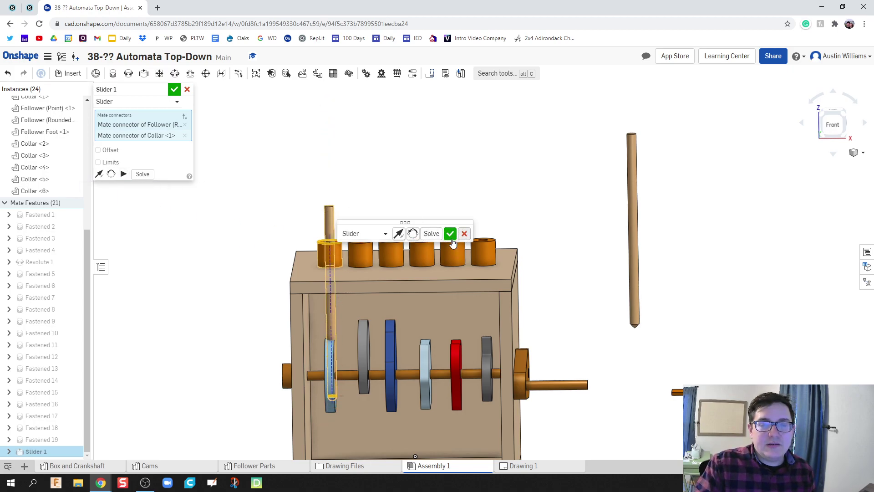
scroll(396, 193, "down", 3)
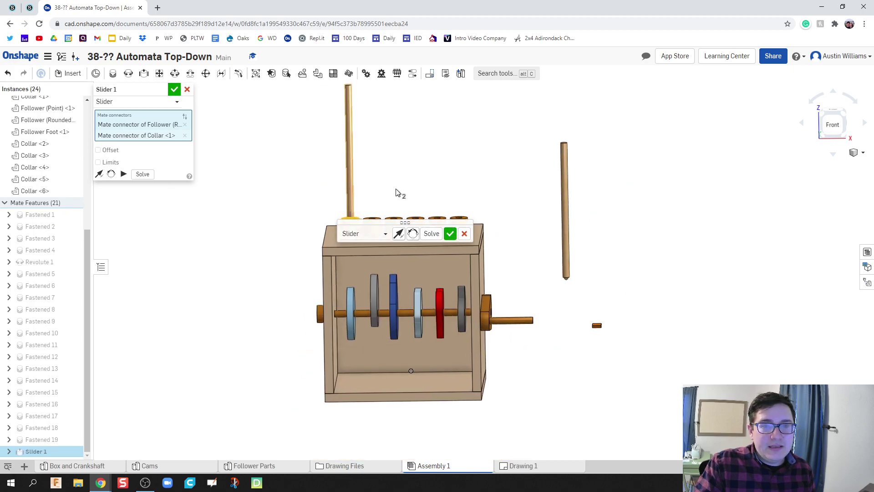
Preview the slider with its primary axis flipped, restore the upright follower direction and accept the mate.
middle_click_drag(394, 166, 390, 198)
left_click(398, 234)
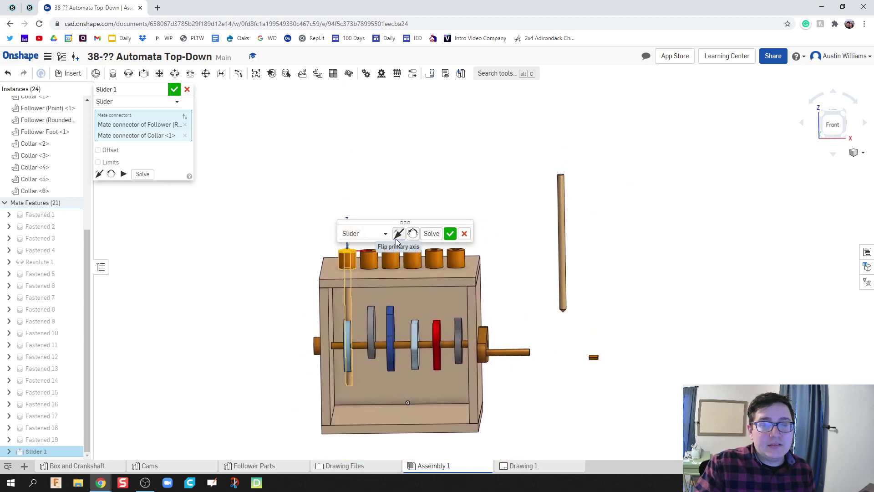
middle_click_drag(345, 146, 332, 95)
left_click(124, 173)
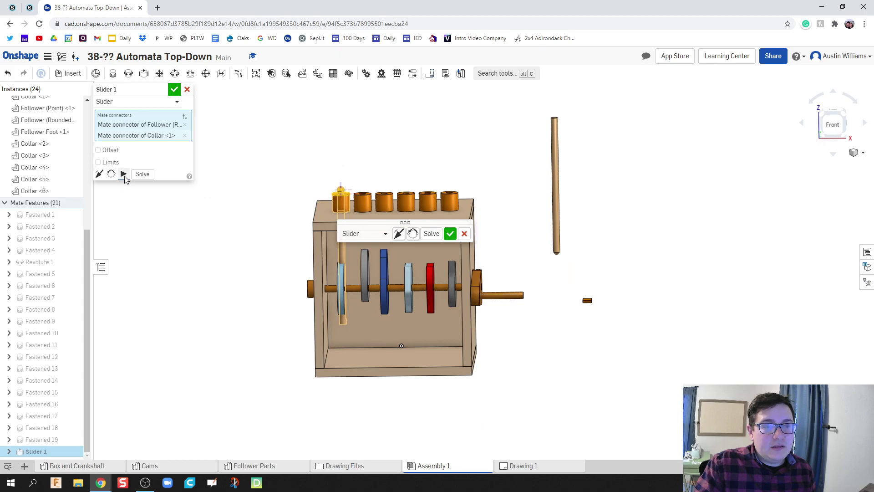
middle_click_drag(250, 146, 269, 185)
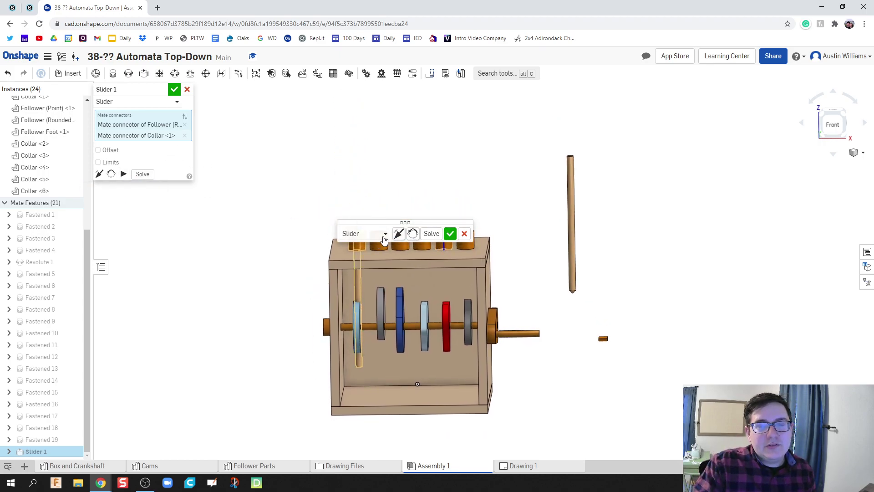
left_click(450, 233)
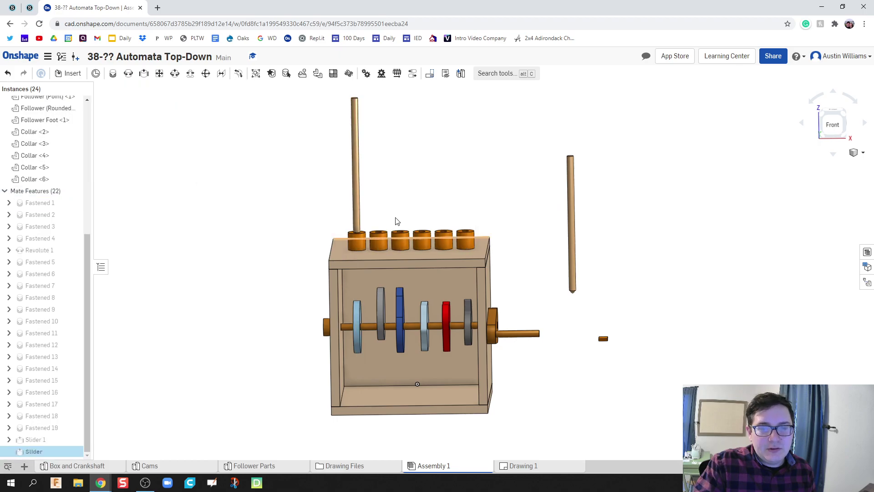
Slide the rounded follower through its collar to test the mate, and discard the empty second slider mate.
left_click_drag(360, 165, 363, 211)
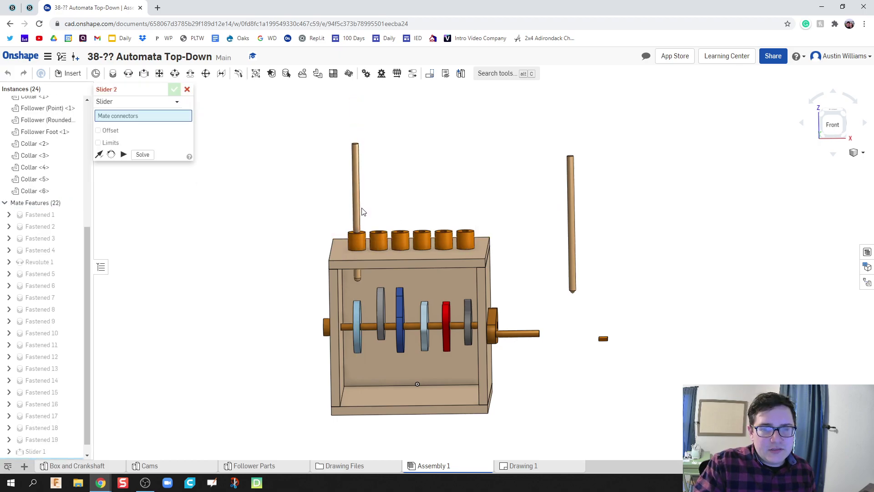
left_click_drag(363, 147, 375, 202)
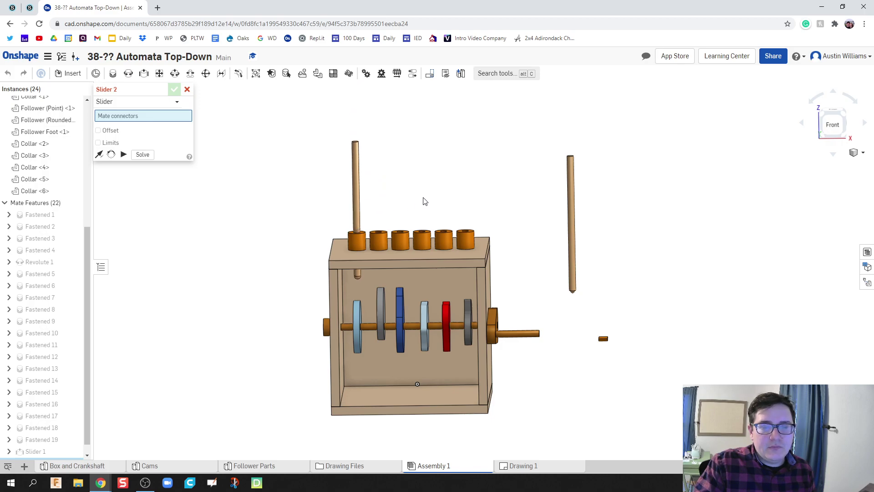
right_click_drag(423, 201, 485, 192)
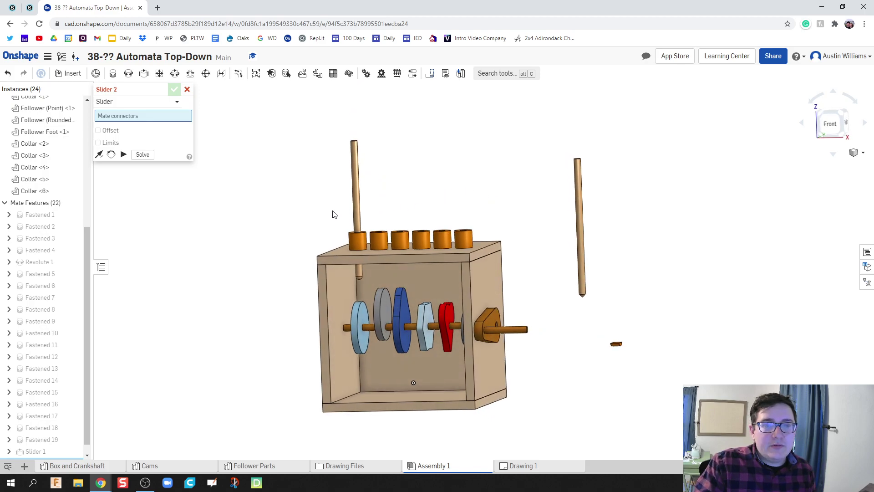
middle_click_drag(287, 204, 283, 197)
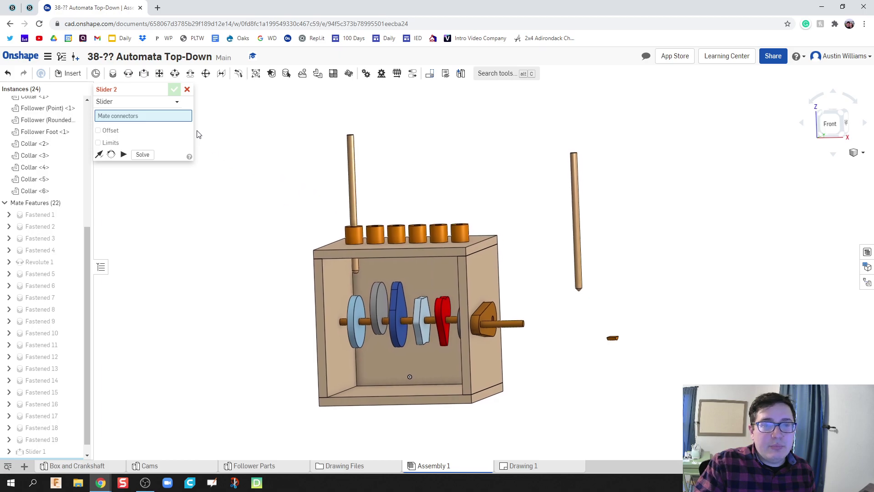
left_click(187, 90)
right_click_drag(255, 159, 324, 163)
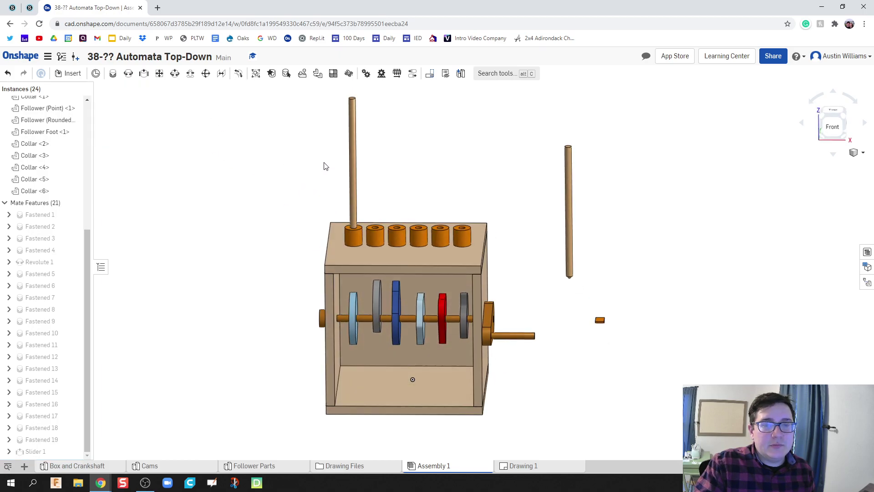
Copy the rounded follower and paste a second instance into the empty space beside the box.
left_click(353, 146)
right_click(352, 145)
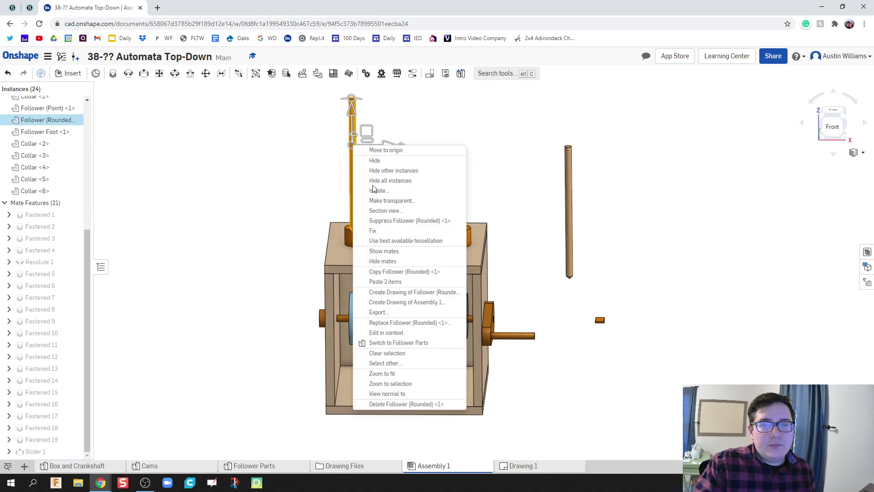
left_click(405, 271)
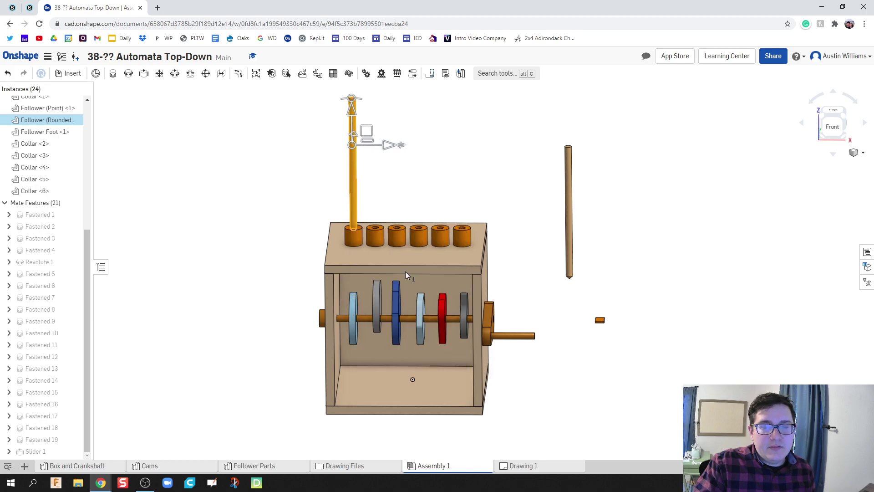
left_click(166, 170)
right_click_drag(267, 168, 275, 186)
right_click(274, 187)
left_click(293, 200)
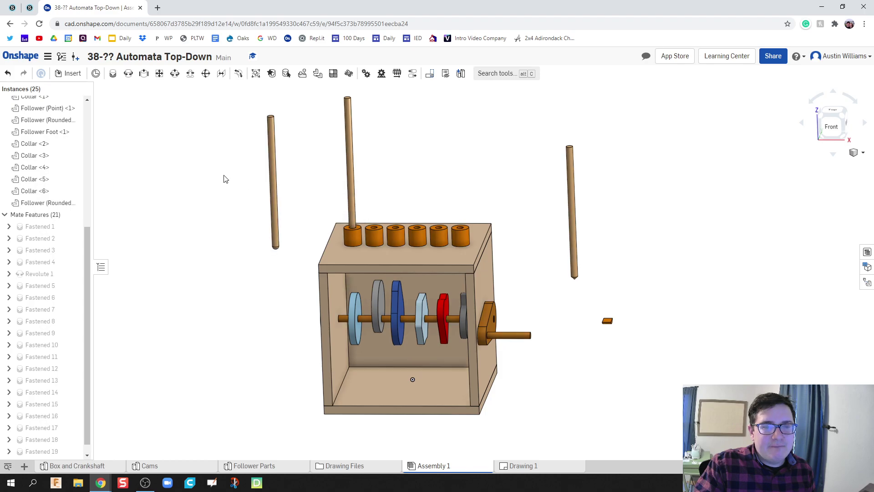
Paste four more instances of the rounded follower into the empty space beside the box.
right_click(274, 187)
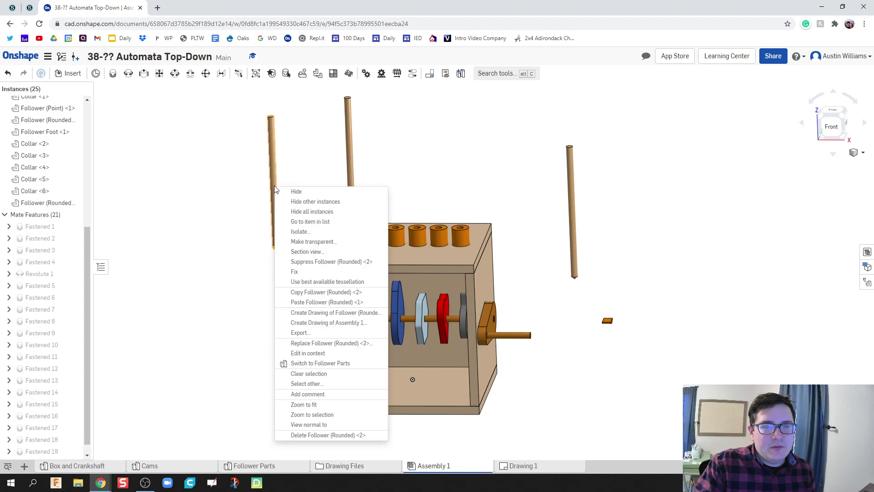
left_click(311, 304)
right_click(254, 223)
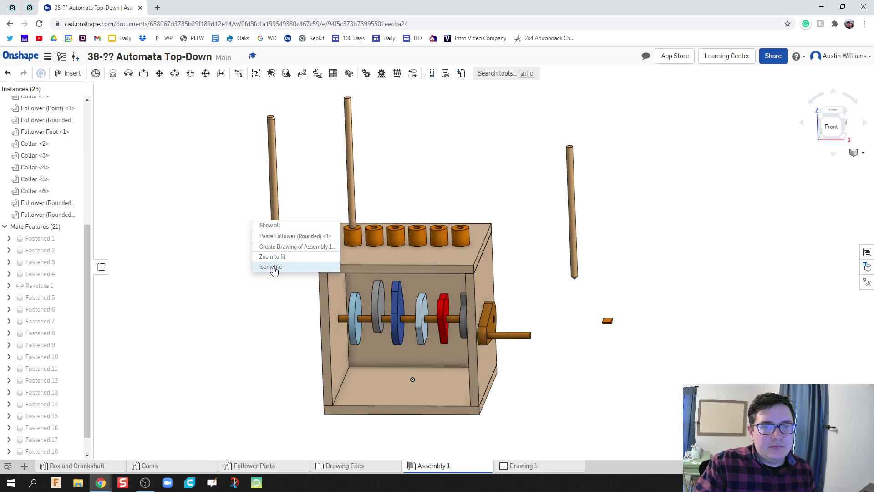
left_click(268, 237)
right_click(223, 217)
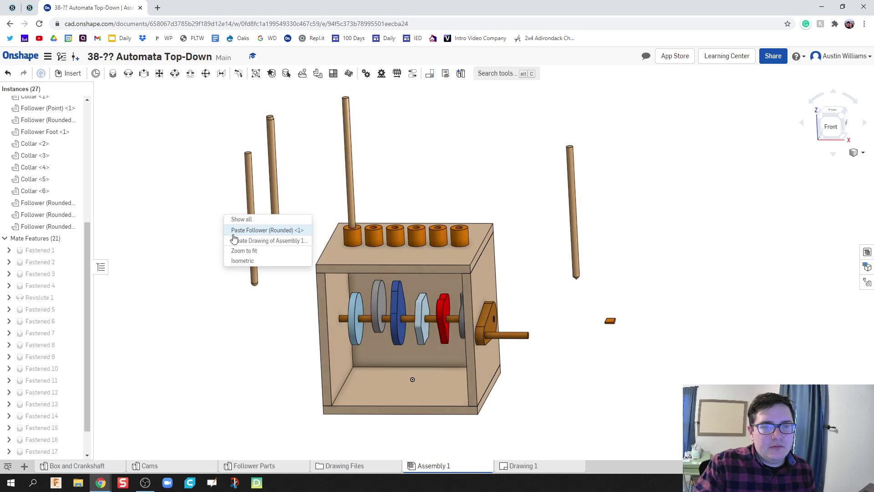
left_click(233, 228)
right_click(184, 239)
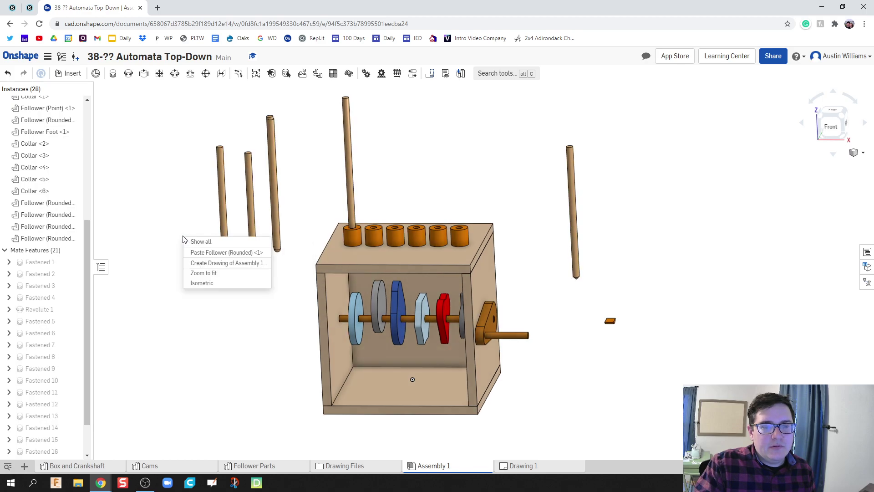
left_click(199, 252)
Add a slider mate between the outermost rounded follower copy and the top hole of the collar above the grey round cam.
right_click_drag(253, 330, 257, 322)
left_click_drag(350, 154, 353, 168)
right_click_drag(401, 276, 416, 259)
scroll(629, 289, "up", 4)
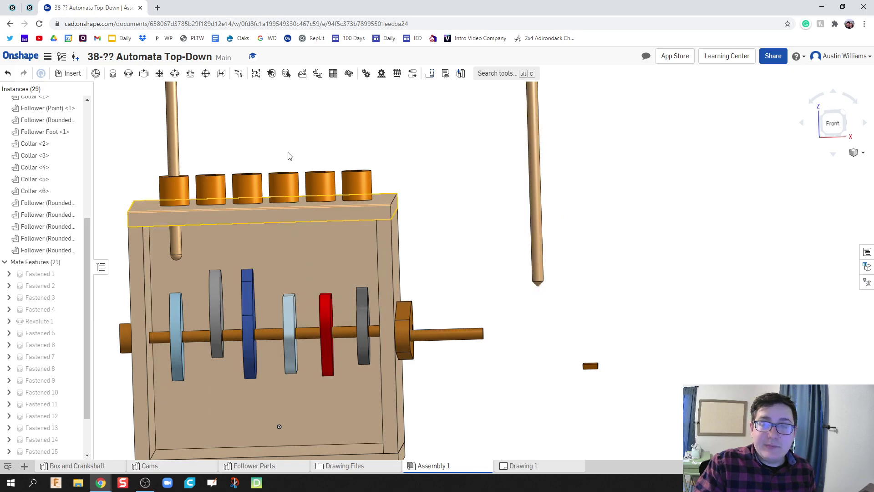
scroll(289, 114, "up", 1)
middle_click_drag(303, 117, 649, 110)
scroll(652, 109, "down", 2)
right_click_drag(647, 113, 609, 113)
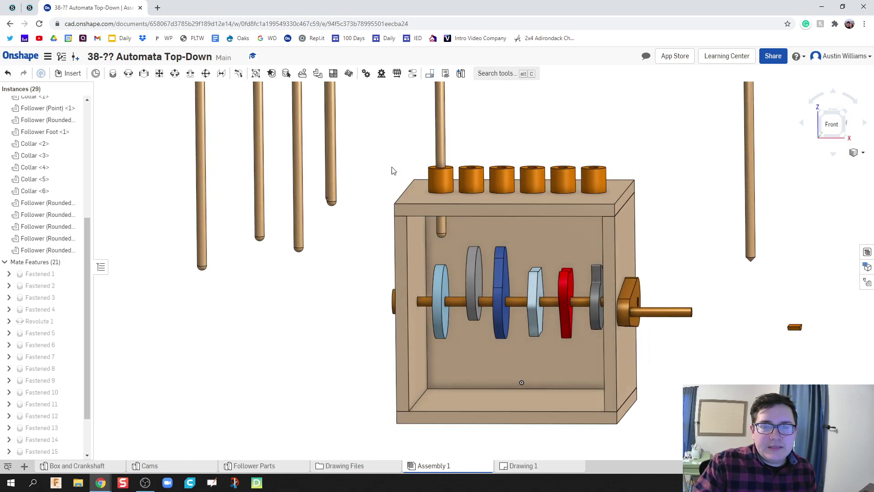
middle_click_drag(371, 173, 364, 198)
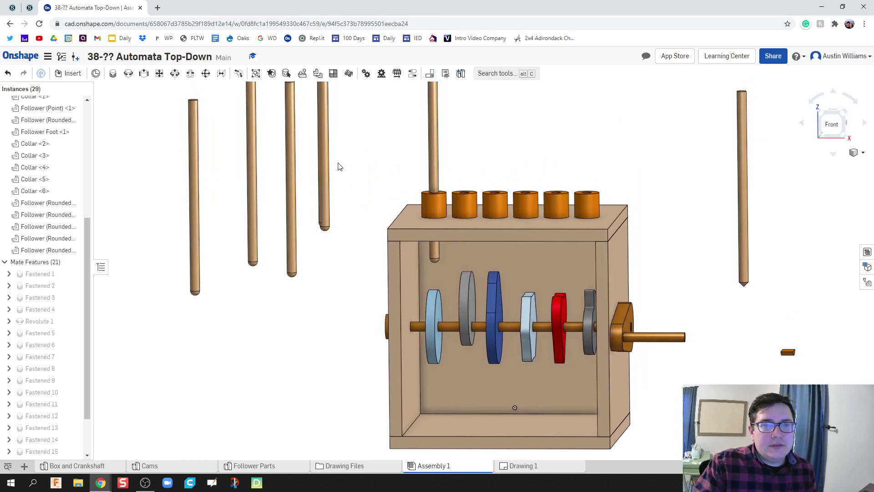
left_click(144, 75)
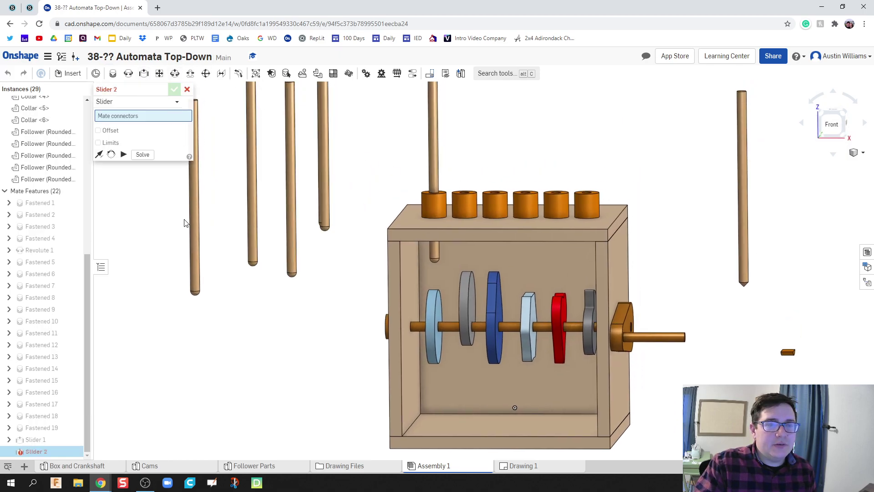
left_click(194, 195)
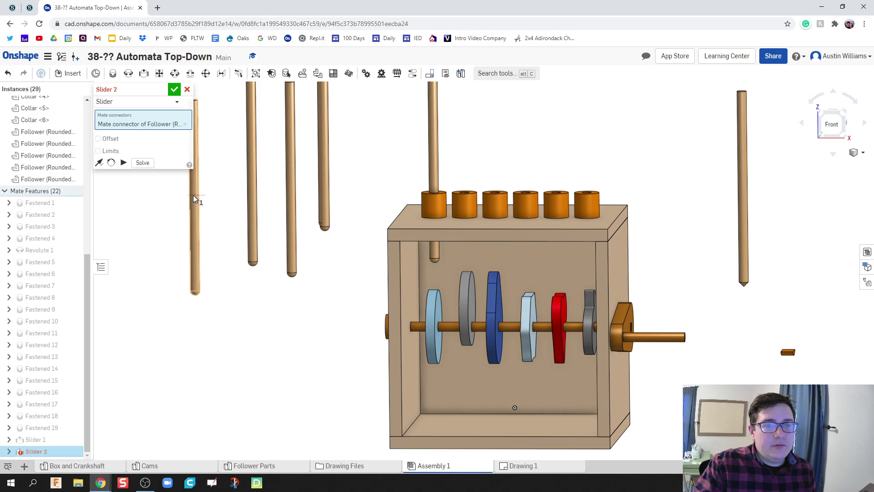
left_click(465, 195)
right_click_drag(474, 180, 519, 201)
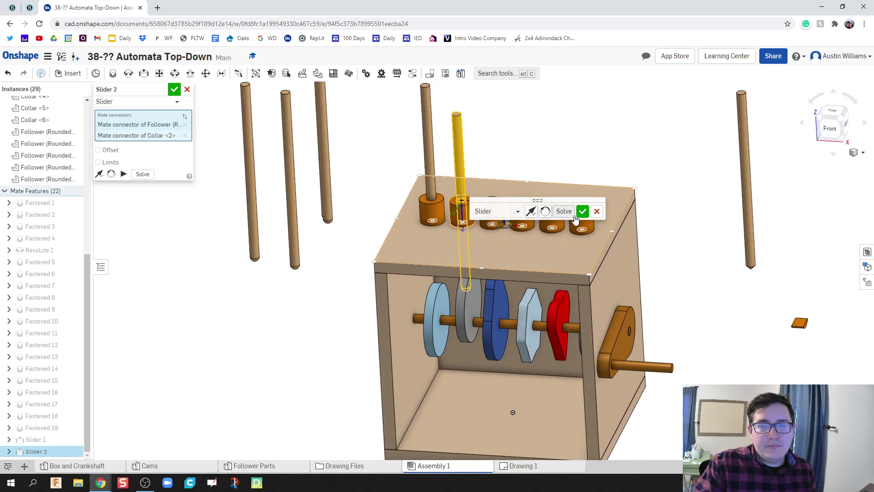
left_click(582, 211)
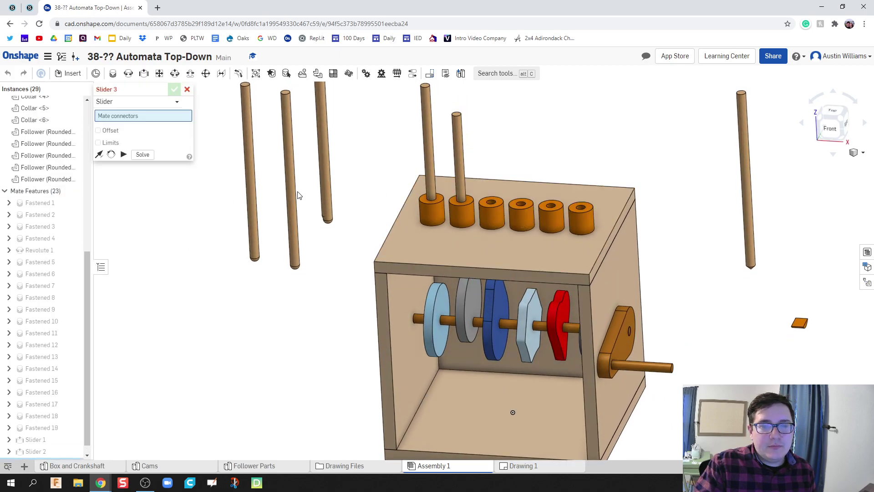
Add slider mates joining two more rounded followers to the collars above the dark blue cam and the light blue hex cam.
left_click(251, 171)
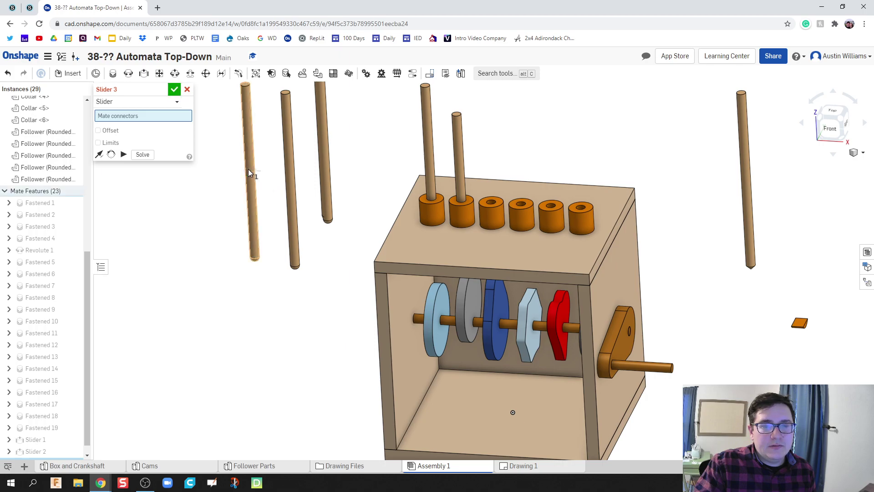
left_click(491, 203)
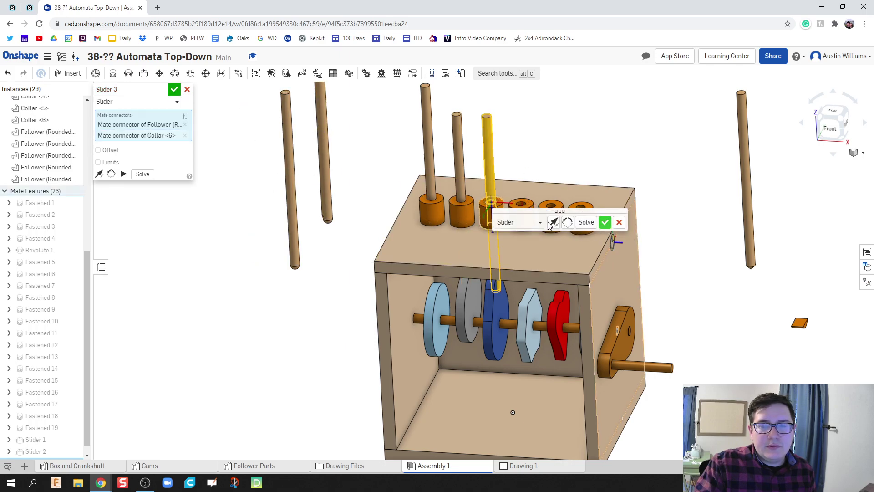
key("Return")
left_click(291, 180)
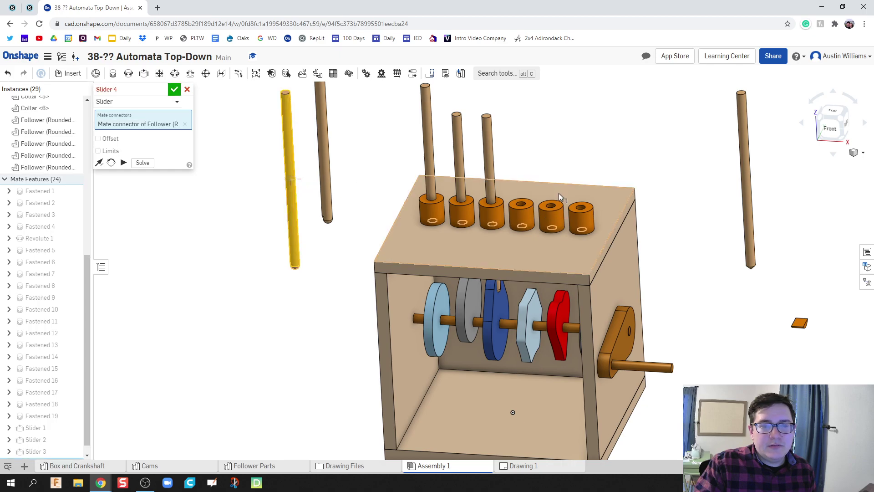
left_click(523, 205)
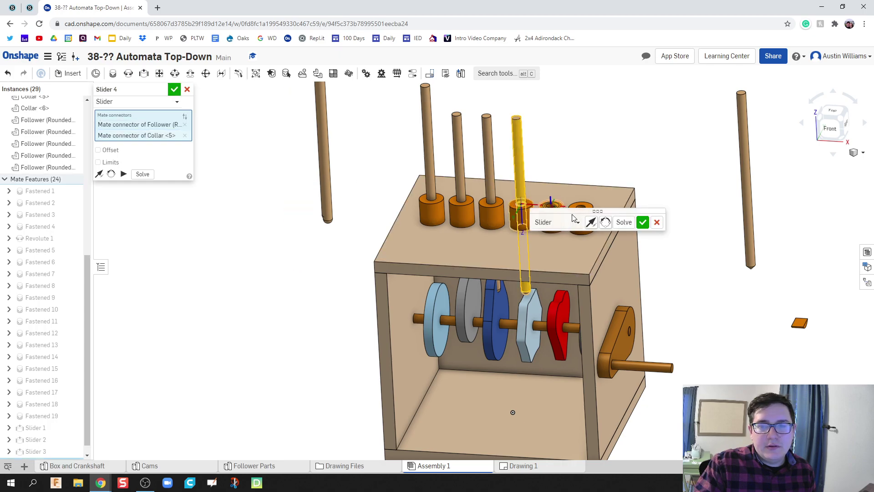
key("Return")
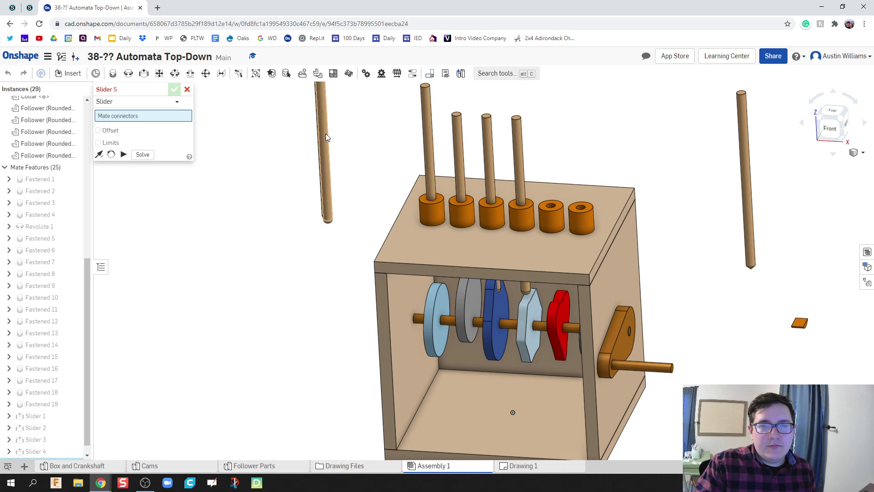
Add a slider mate between the next loose rounded follower and the end collar nearest the crank handle.
left_click(321, 133)
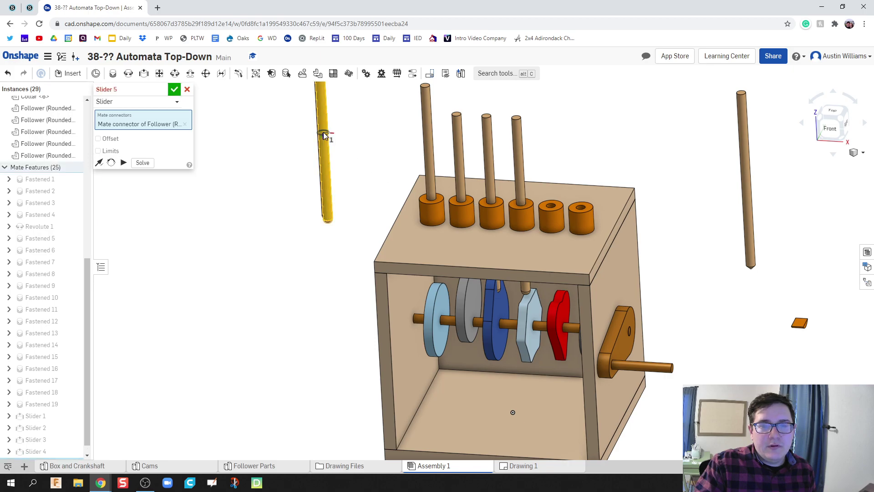
left_click(581, 210)
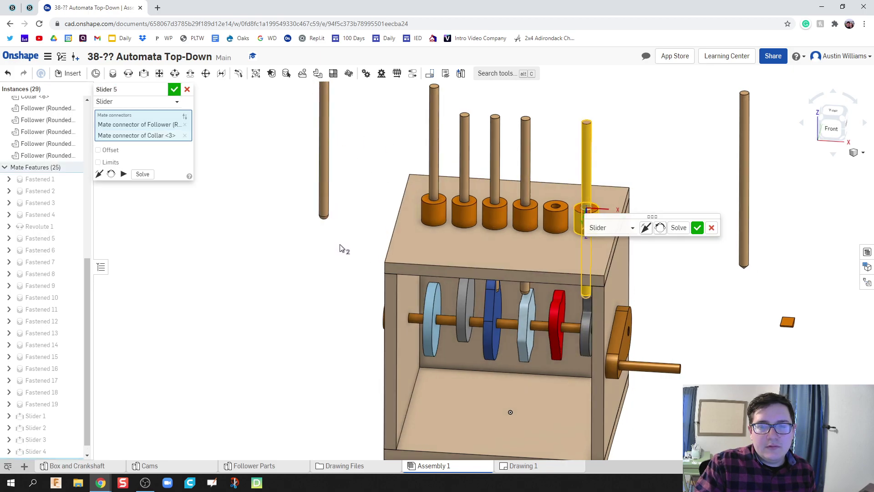
left_click(697, 228)
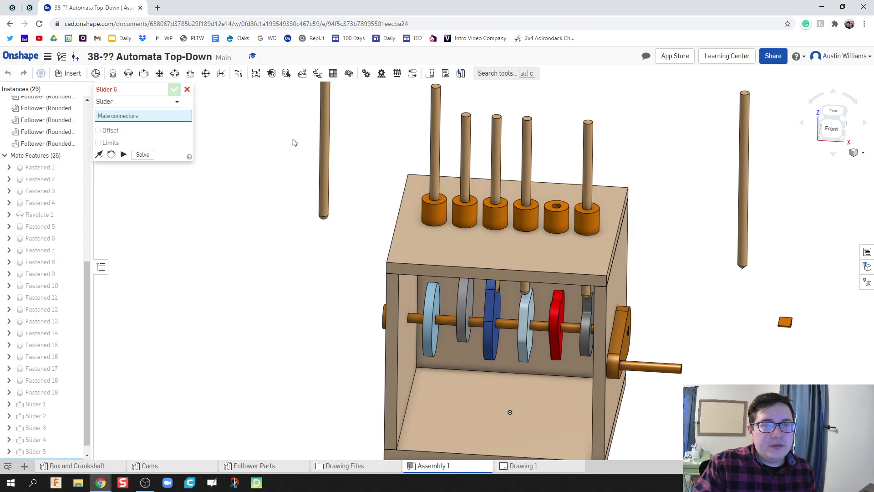
Discard the empty slider mate and delete the spare rounded follower beside the box.
left_click(187, 90)
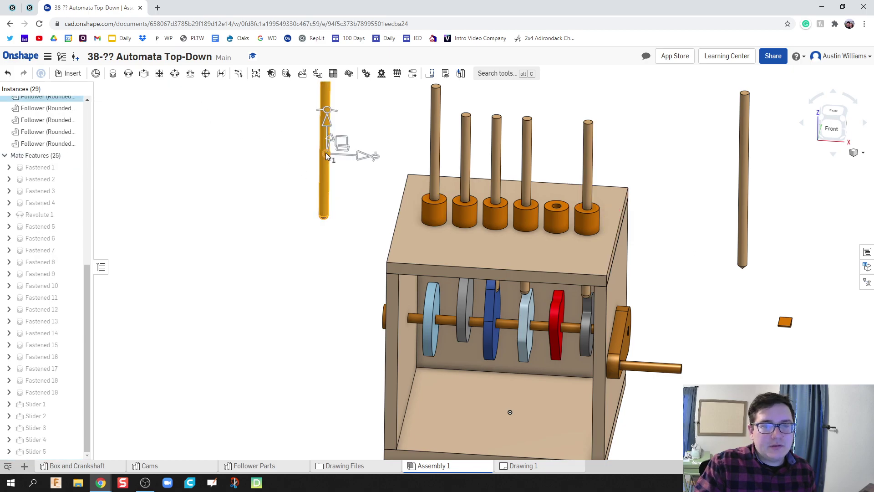
key("Delete")
scroll(337, 173, "down", 3)
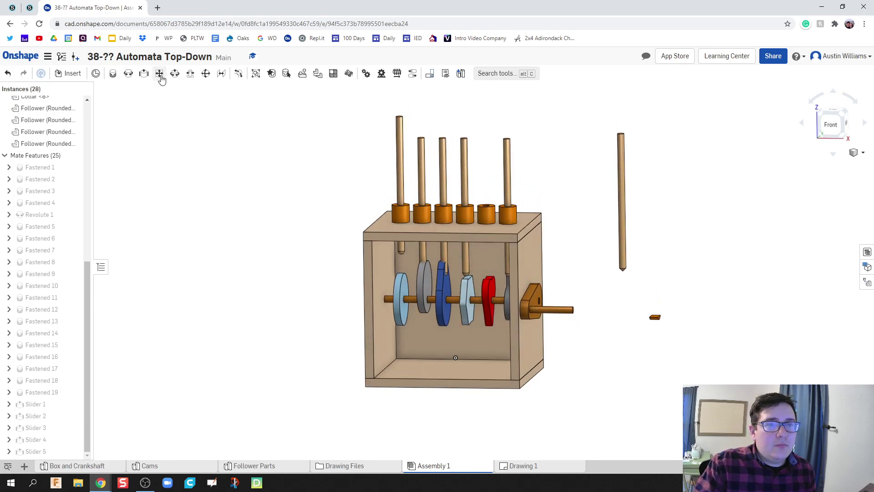
Add a slider mate between the pointed follower and the open collar above the red cam, and discard the empty follow-up mate.
left_click(143, 74)
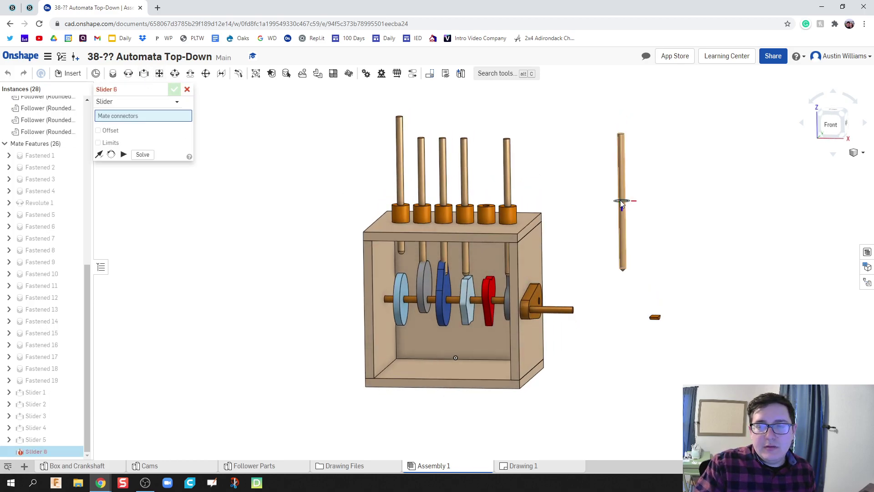
left_click(622, 200)
scroll(579, 203, "up", 2)
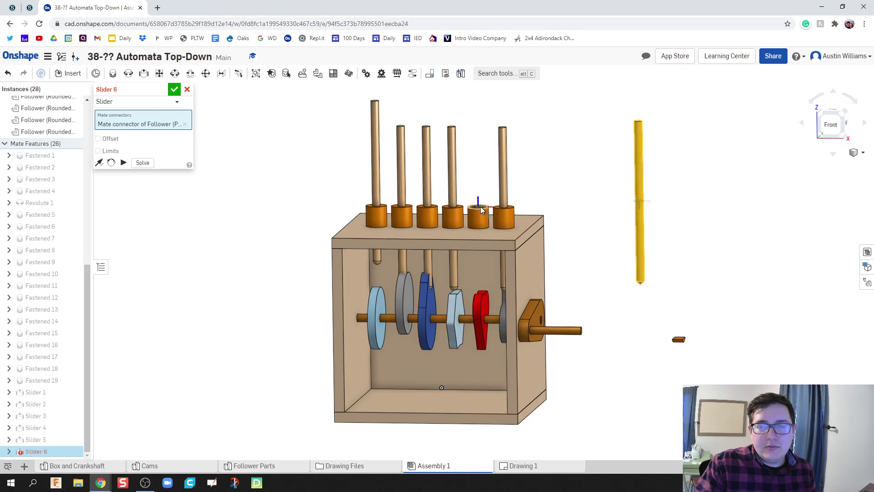
left_click(482, 210)
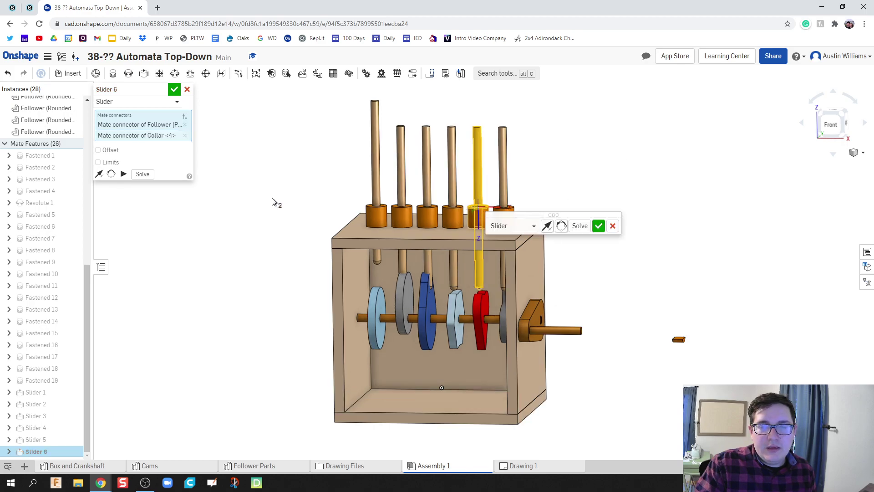
left_click(597, 224)
right_click_drag(289, 195, 299, 200)
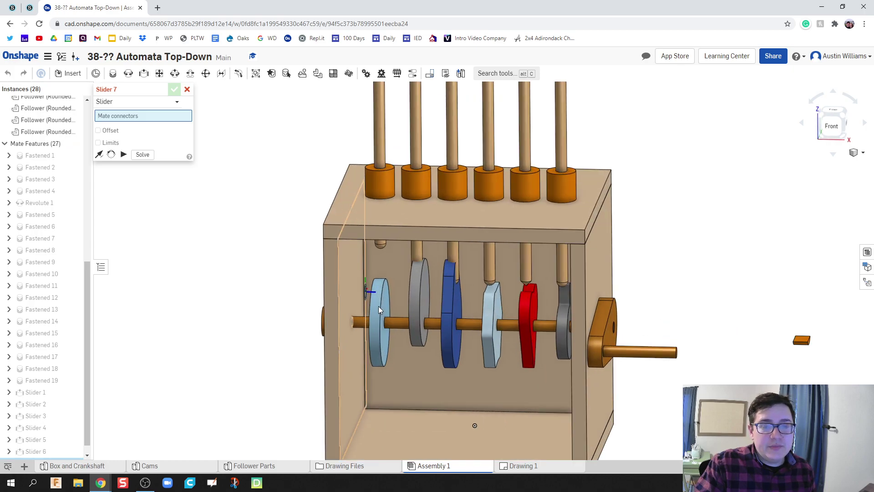
scroll(334, 280, "down", 3)
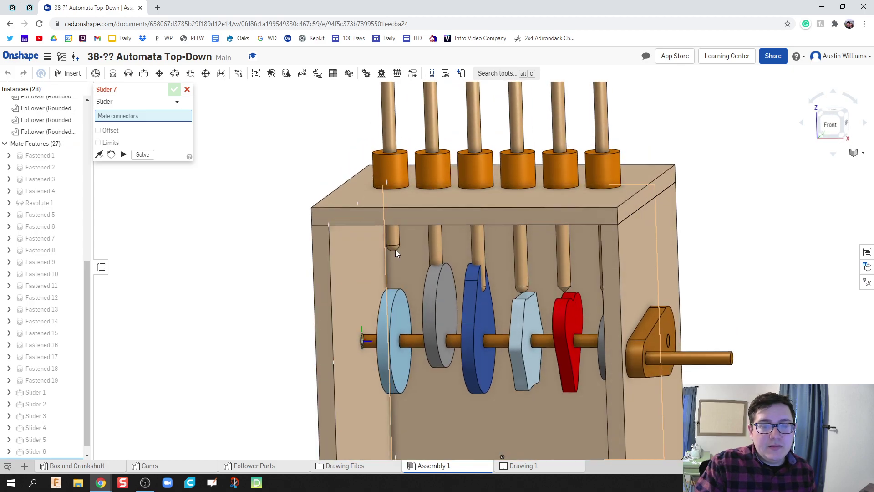
scroll(674, 301, "up", 3)
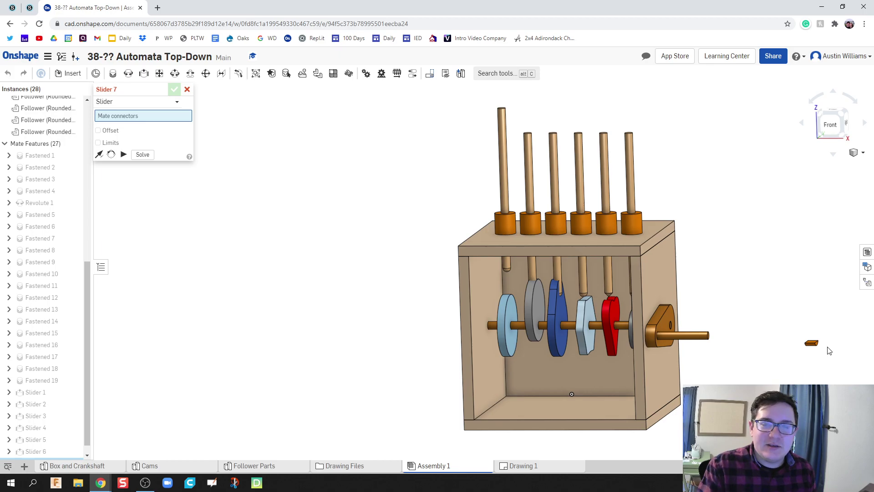
middle_click_drag(327, 268, 190, 250)
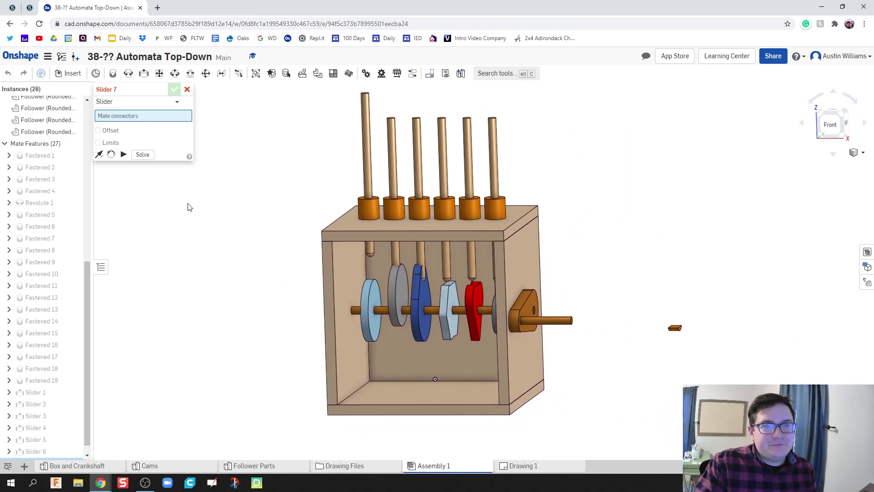
left_click(187, 89)
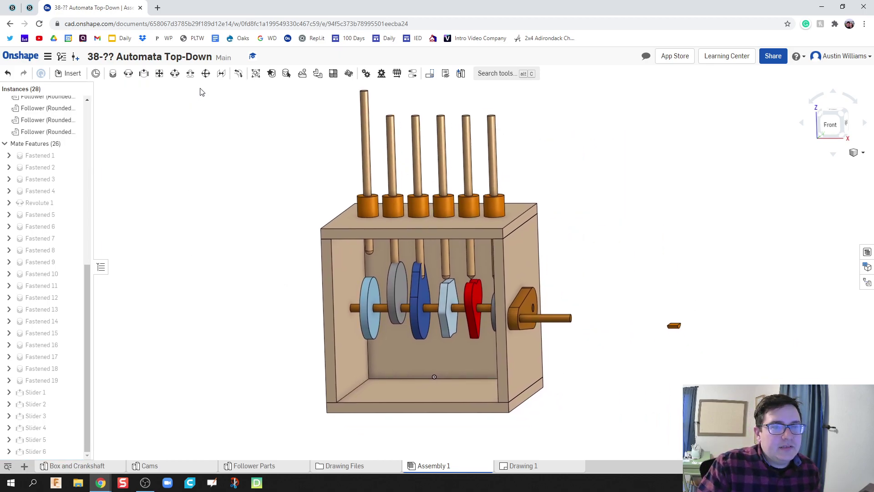
Start a tangent mate between the first follower's rounded end face and the circle cam's outer rim face.
left_click(238, 74)
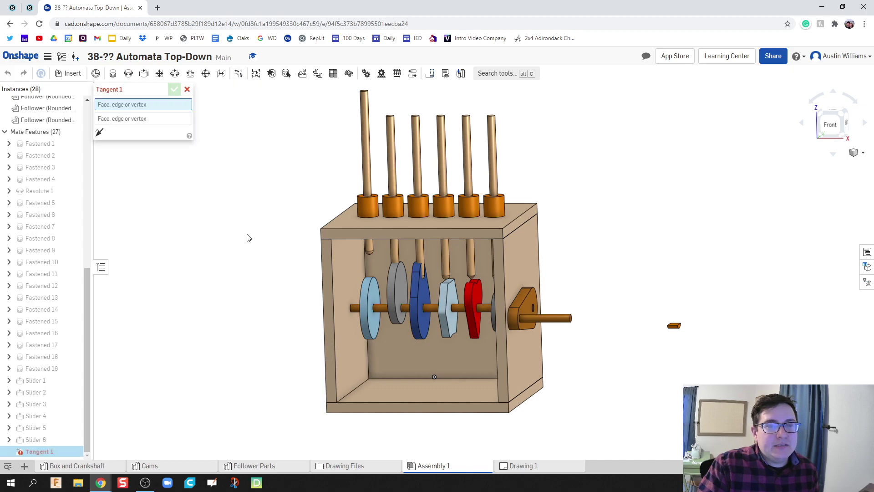
scroll(248, 236, "up", 3)
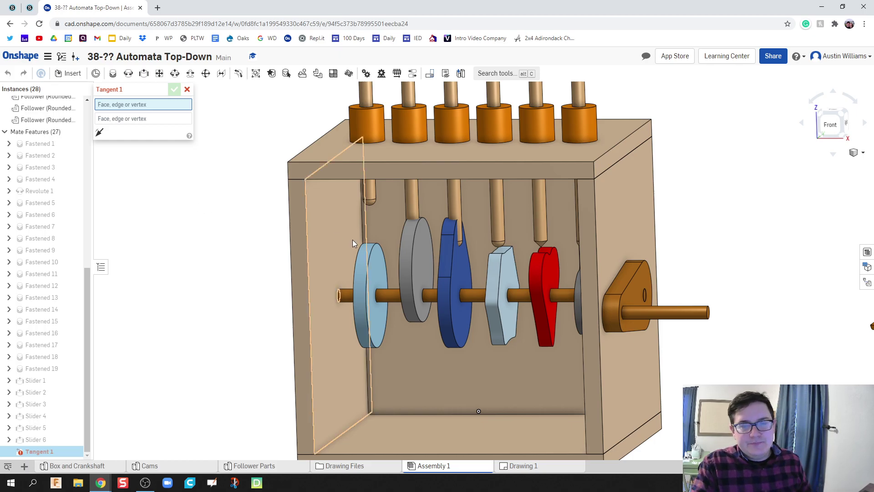
right_click_drag(294, 247, 311, 241)
scroll(343, 213, "up", 3)
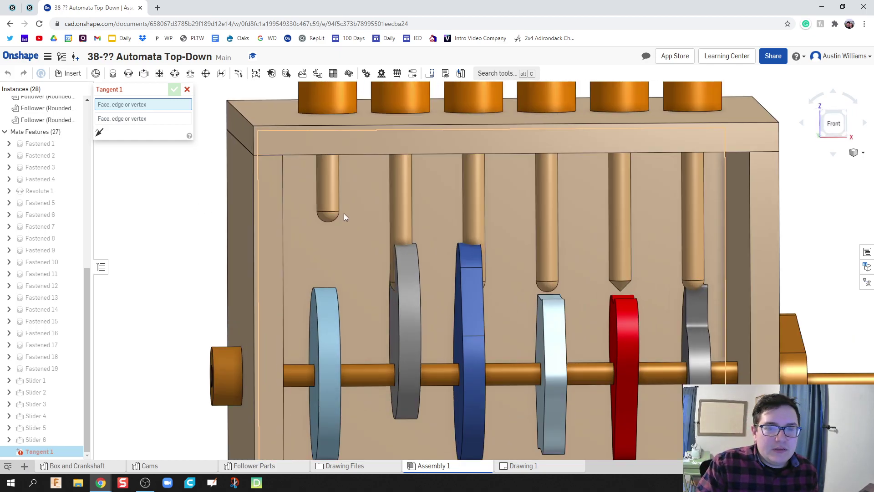
left_click(325, 220)
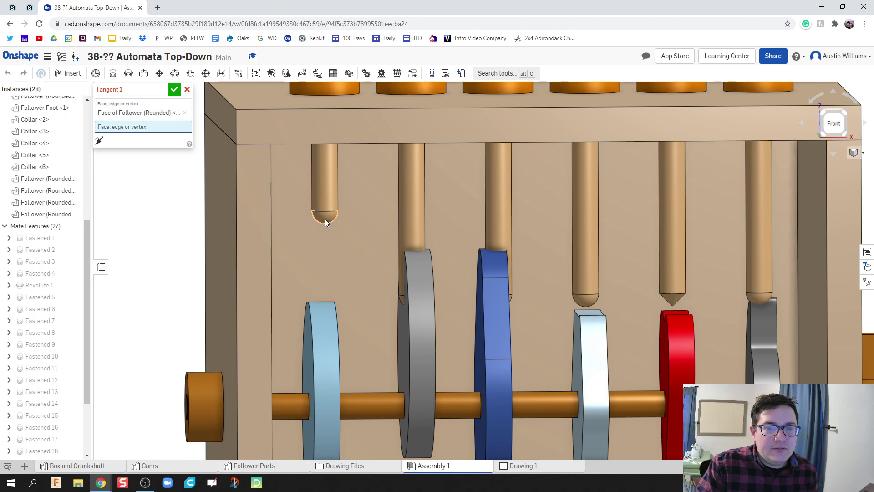
left_click(323, 326)
Flip the tangent mate's direction so the follower's rounded end rests on the outside of the circle cam's rim.
right_click_drag(322, 326, 287, 336)
scroll(374, 335, "up", 2)
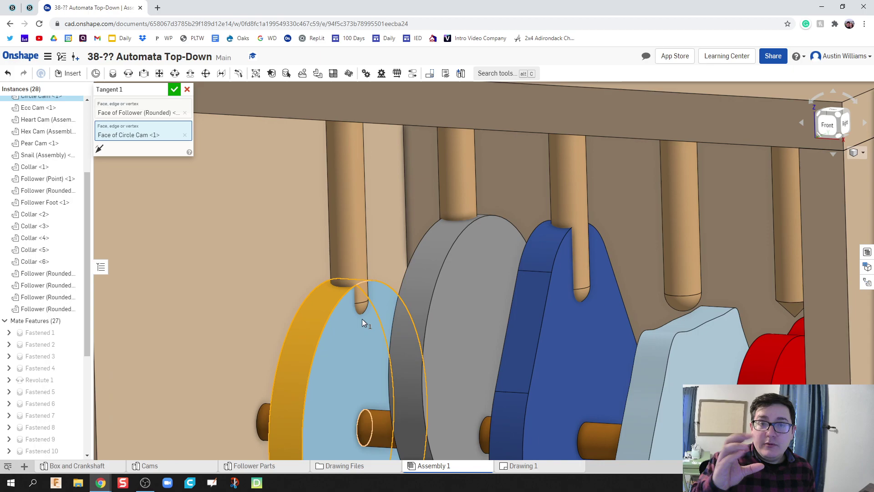
left_click(99, 149)
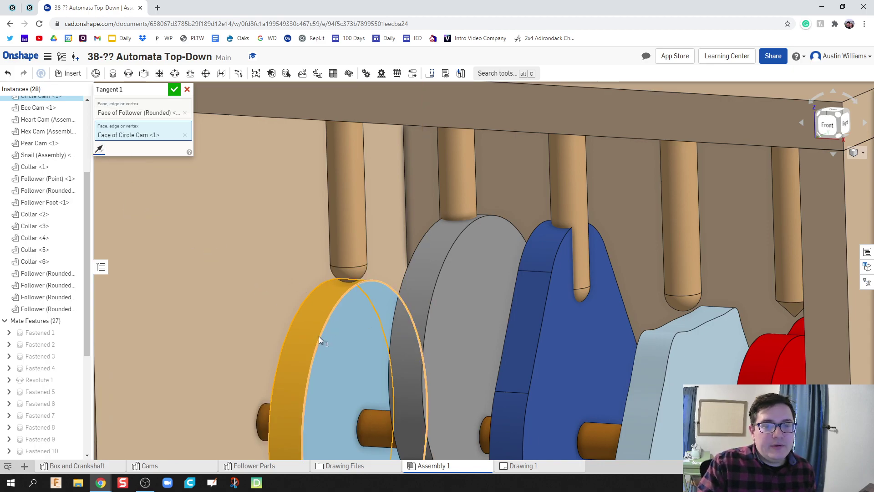
Accept the tangent mate between the first rounded follower and the circle cam.
right_click_drag(319, 336, 336, 334)
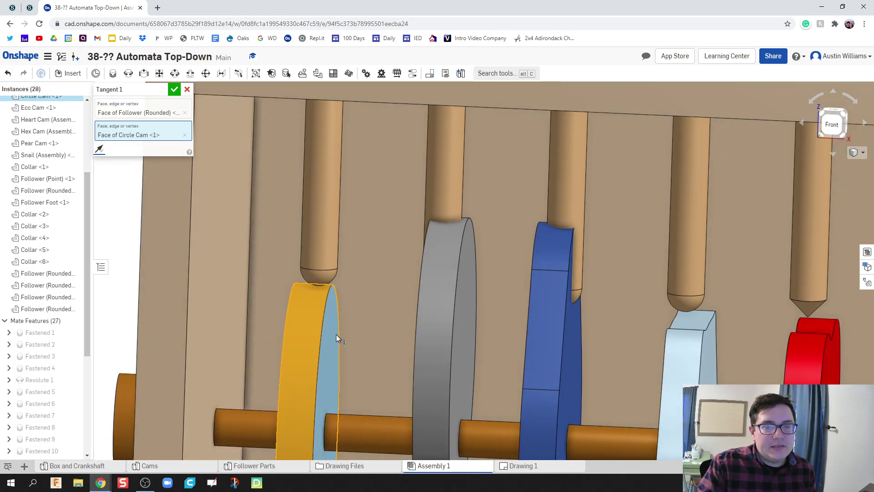
left_click(174, 91)
Hide the box's right side panel behind the crank handle.
middle_click_drag(426, 239, 430, 269)
right_click_drag(430, 269, 443, 274)
left_click_drag(435, 117, 436, 110)
right_click_drag(406, 208, 355, 198)
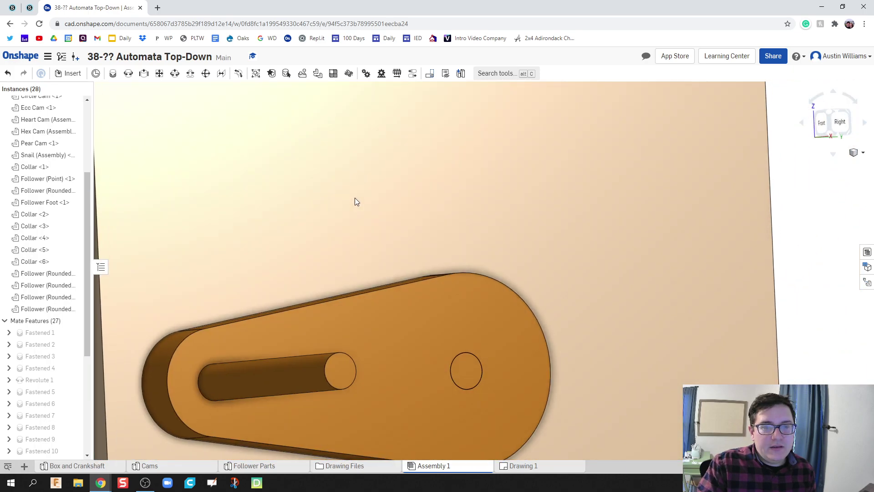
right_click(285, 152)
left_click(258, 160)
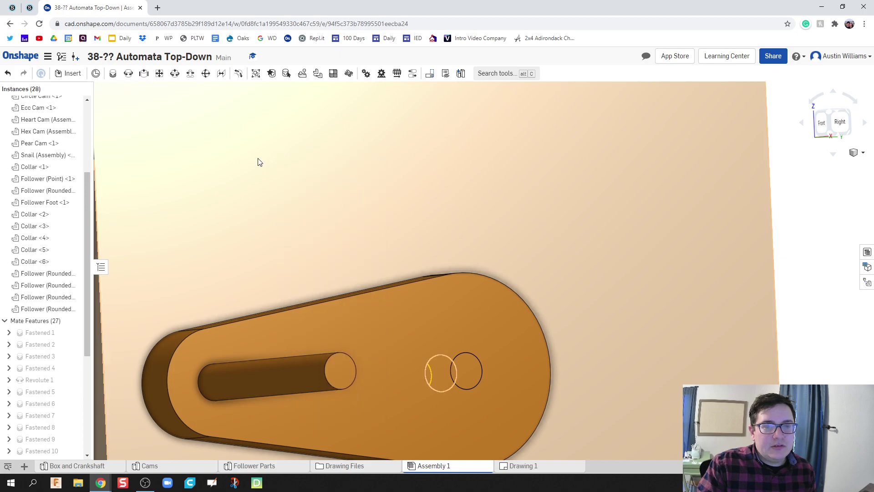
left_click(258, 160)
right_click(257, 158)
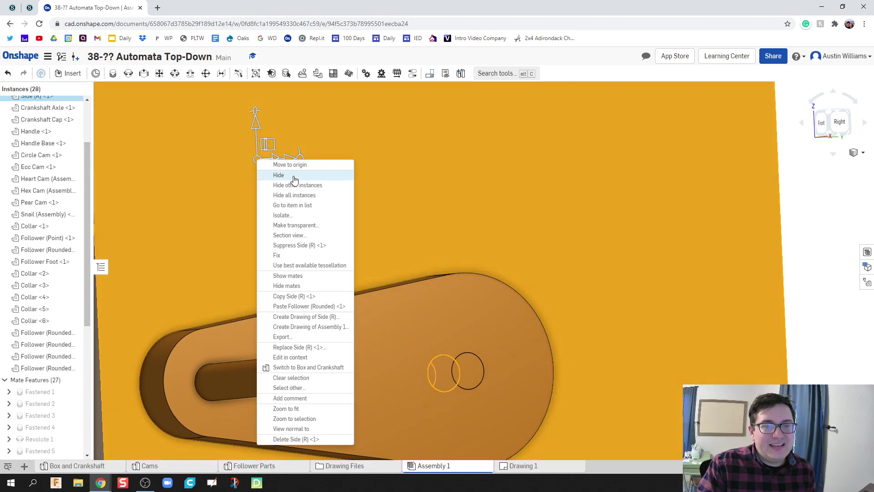
left_click(279, 175)
Add a tangent mate between the second follower's rounded end and the eccentric cam's rim, flipped so the follower rests outside the cam.
scroll(228, 208, "down", 5)
right_click_drag(247, 217, 379, 250)
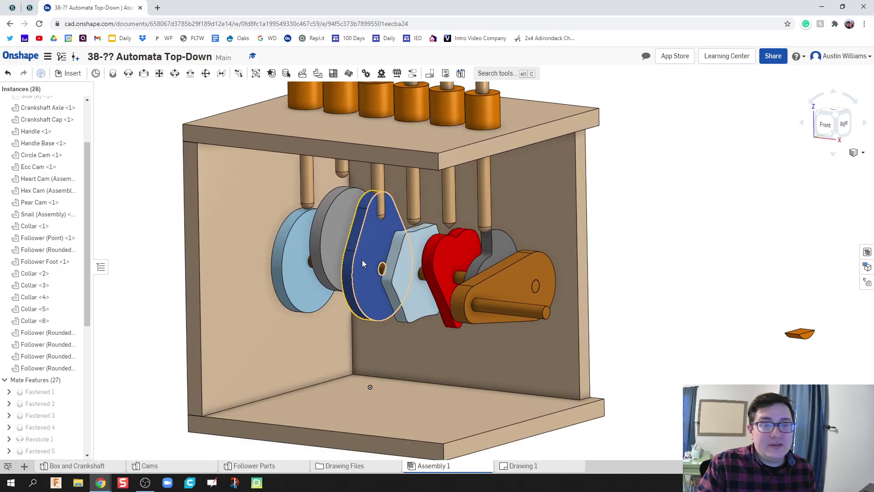
left_click(239, 74)
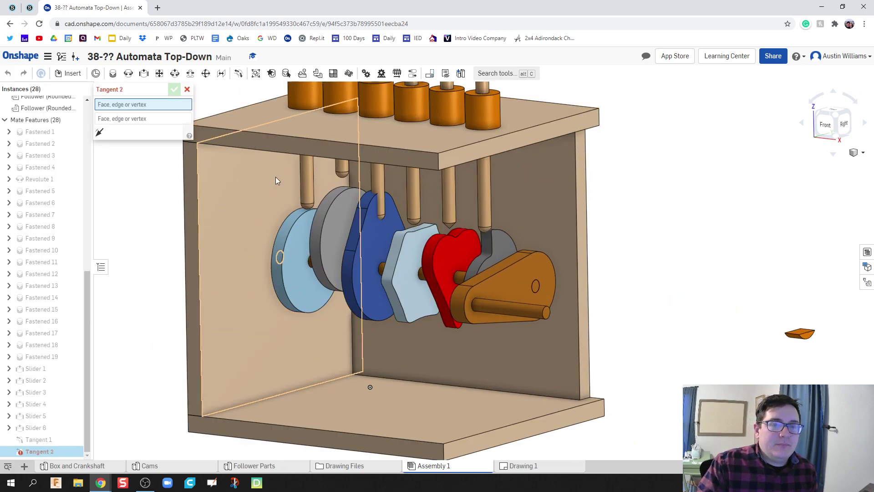
scroll(343, 176, "up", 5)
left_click(343, 174)
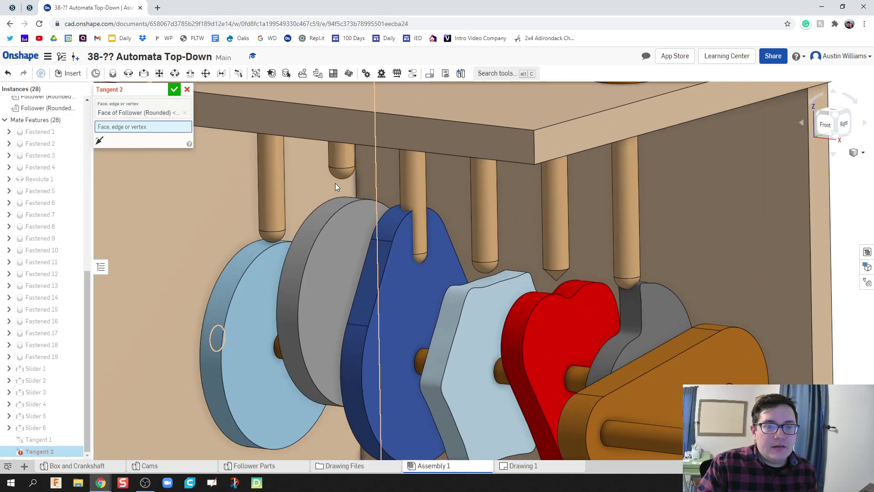
left_click(320, 221)
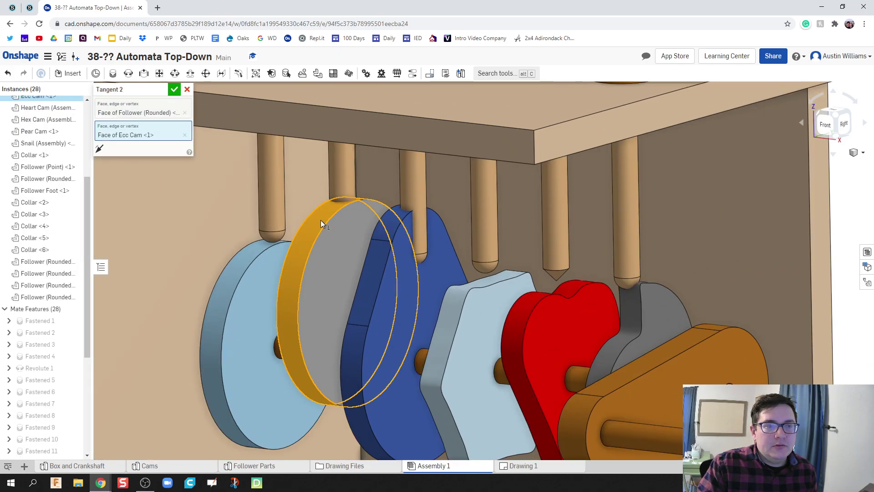
right_click_drag(290, 231, 316, 231)
left_click(186, 90)
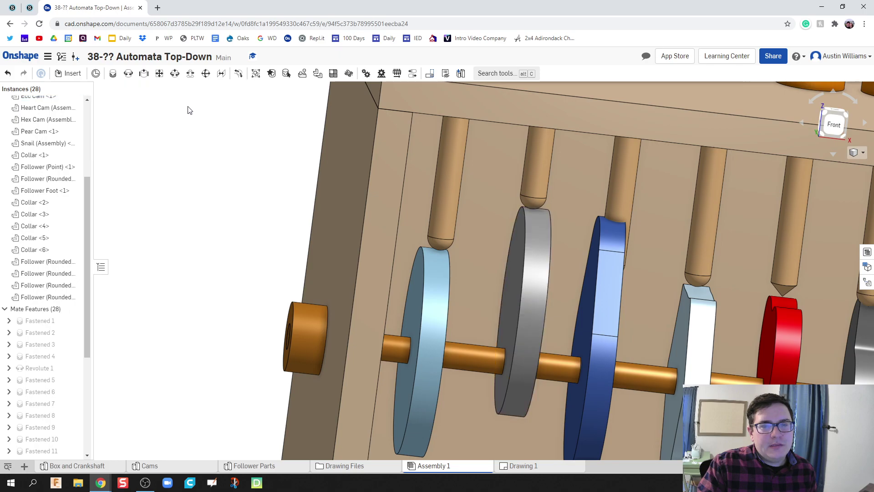
Add a tangent mate between the third follower's rounded end face and the blue pear cam's rim face.
right_click_drag(522, 310, 409, 244)
right_click_drag(468, 218, 453, 263)
scroll(453, 264, "down", 3)
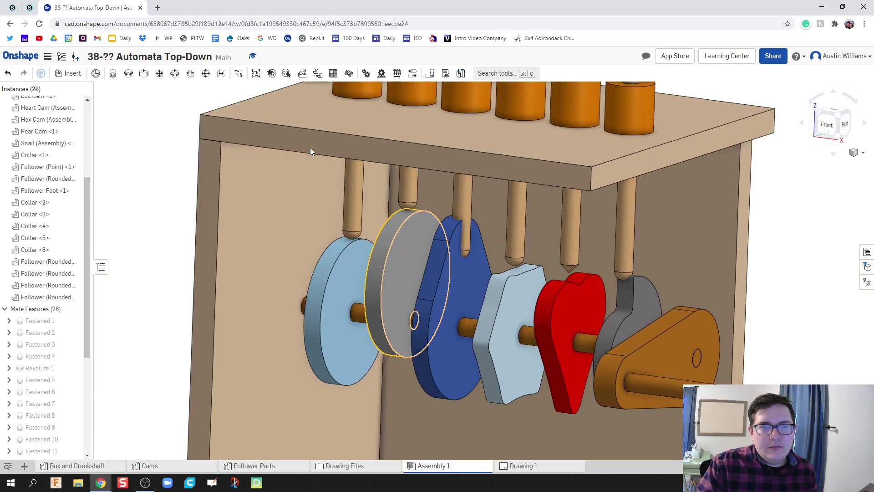
left_click(237, 74)
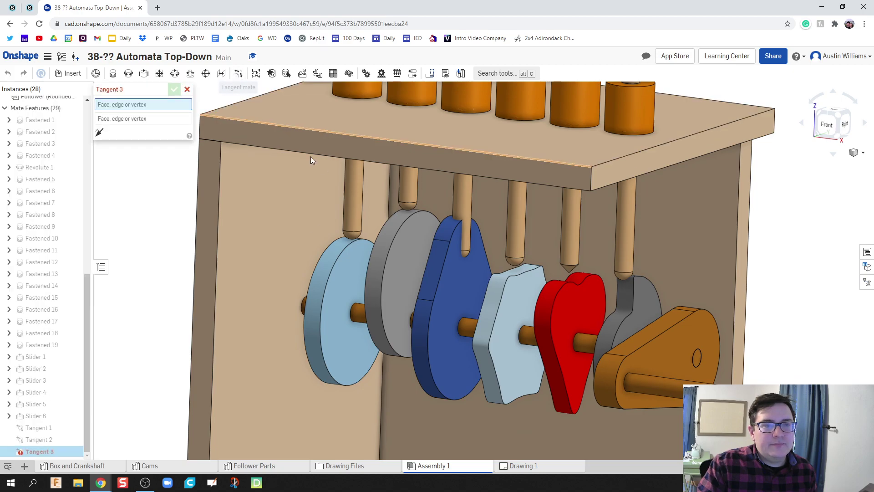
scroll(467, 254, "up", 3)
left_click(466, 256)
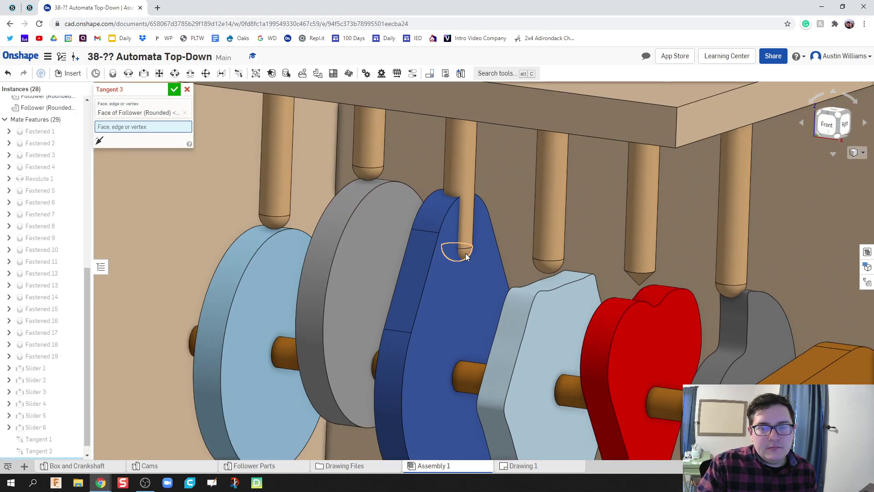
left_click(419, 256)
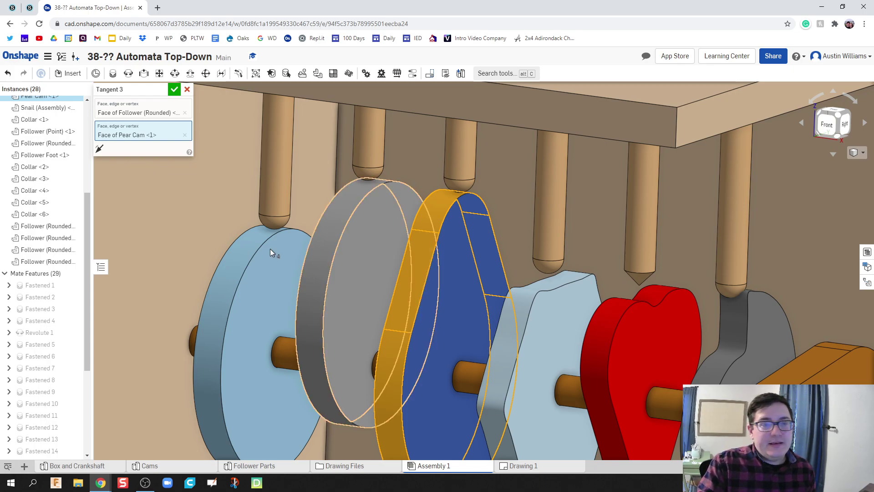
left_click(174, 91)
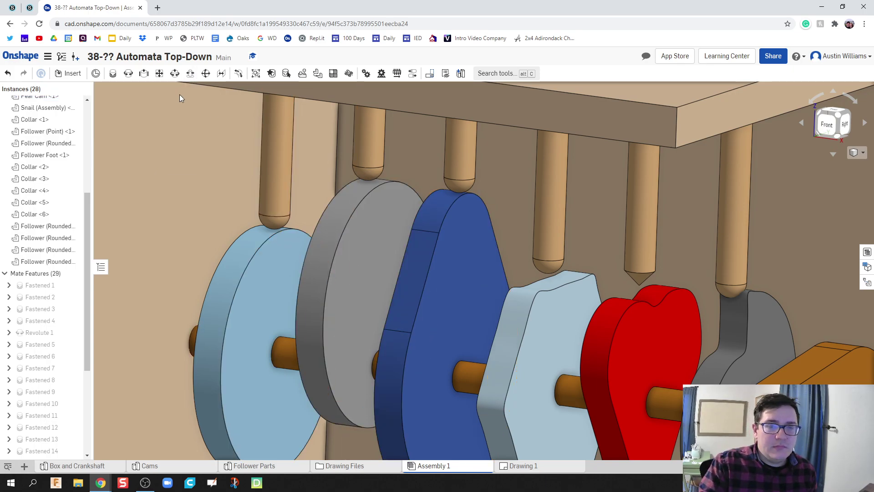
Add a tangent mate between the fourth follower's rounded end and the hex cam's rim, flipped so the follower rests outside the cam.
key("f")
scroll(565, 299, "up", 3)
right_click_drag(566, 298, 511, 269)
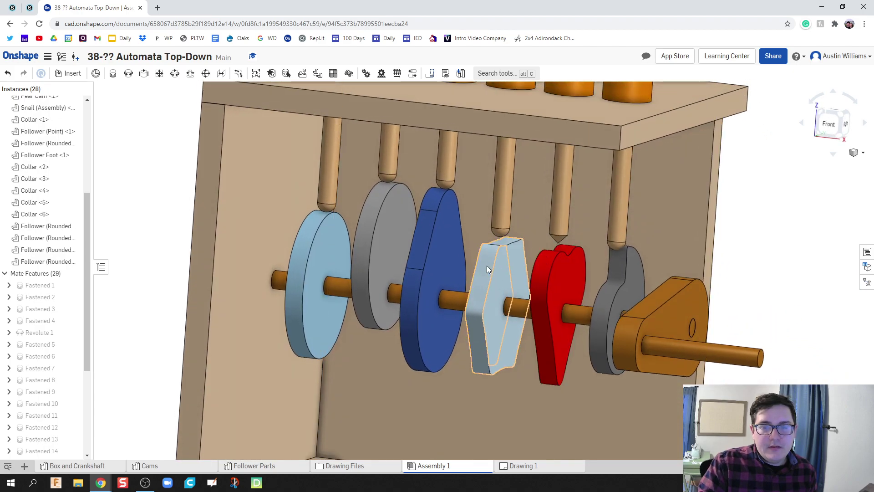
left_click(237, 73)
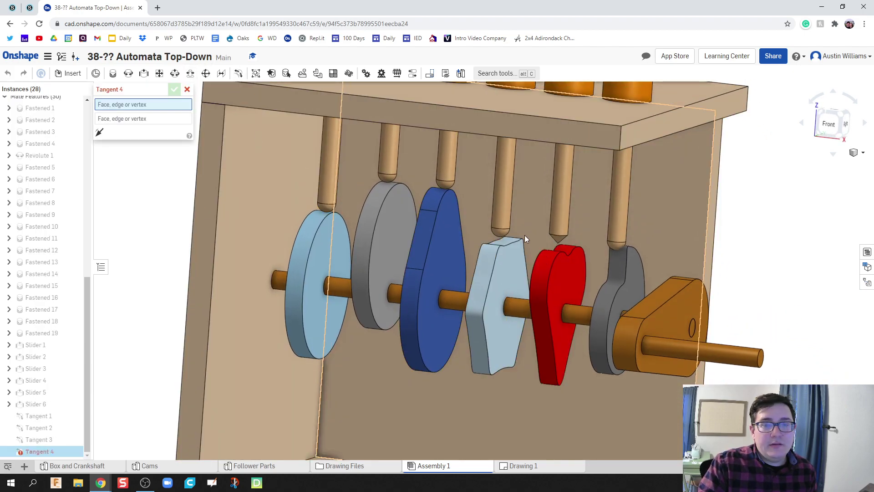
left_click(496, 231)
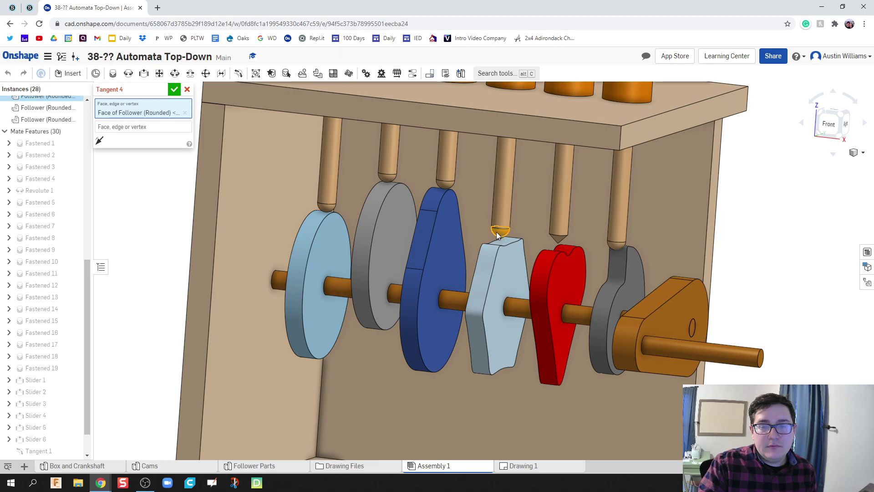
left_click(483, 271)
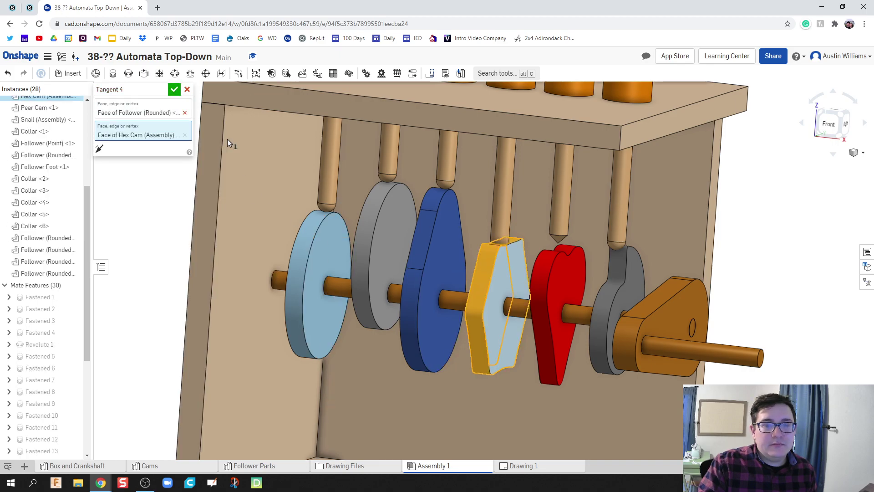
right_click_drag(417, 290, 466, 289)
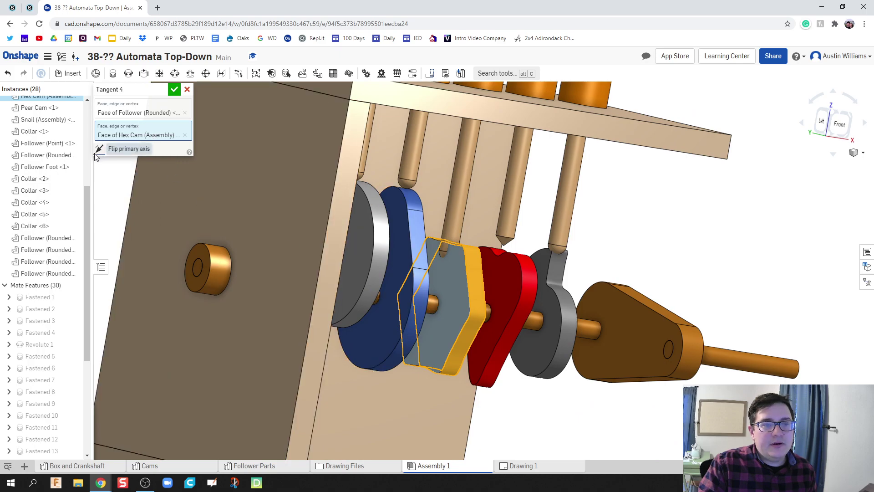
left_click(173, 91)
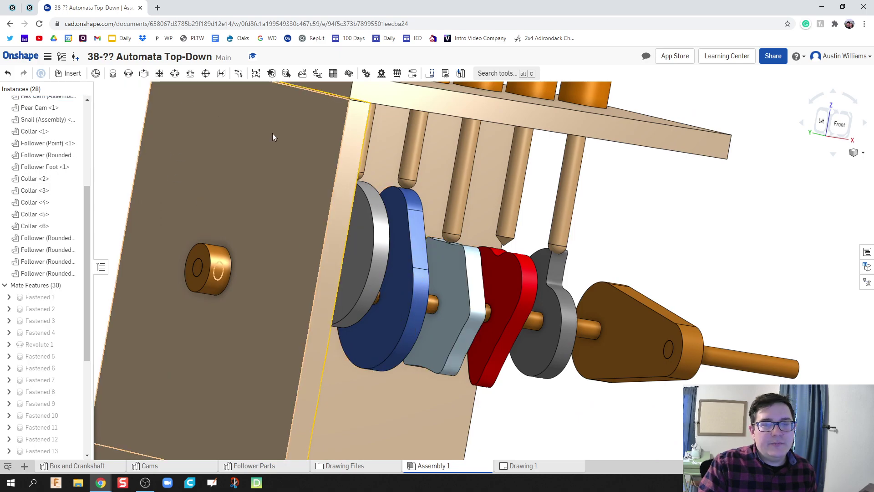
Try a tangent mate between the heart cam's front edge and the pointed follower's tip vertex, and clear both selections.
right_click_drag(504, 232, 452, 241)
scroll(544, 242, "up", 10)
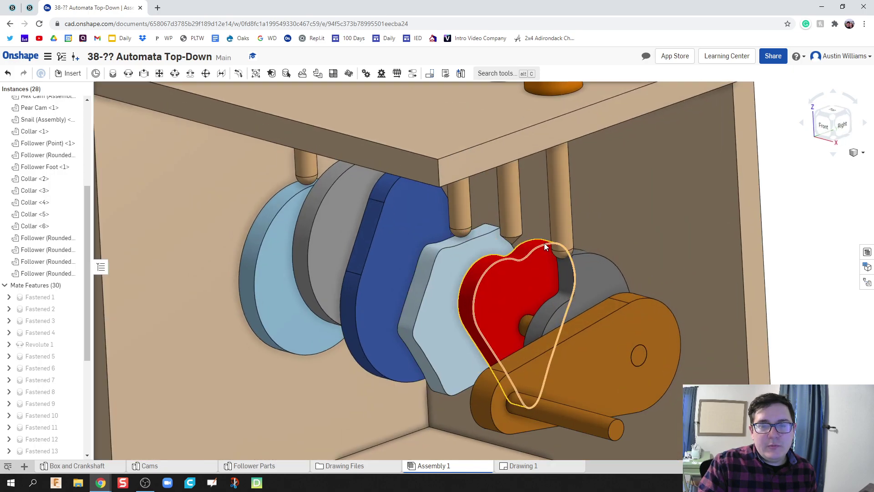
scroll(481, 294, "down", 4)
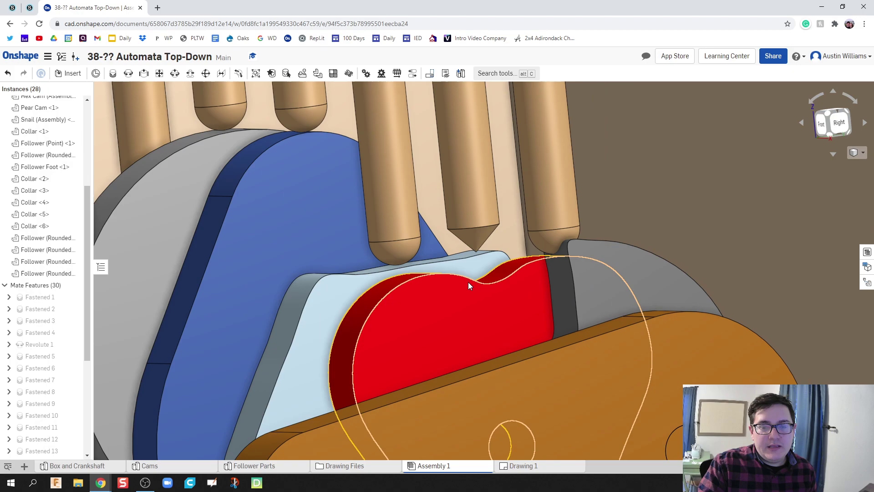
left_click(469, 281)
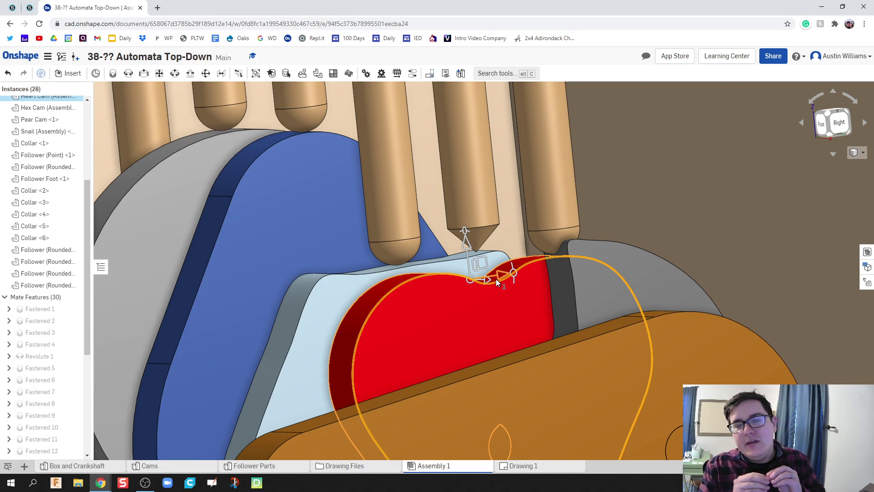
left_click(242, 78)
right_click_drag(457, 247, 516, 263)
scroll(454, 251, "down", 5)
scroll(450, 267, "up", 6)
left_click(517, 260)
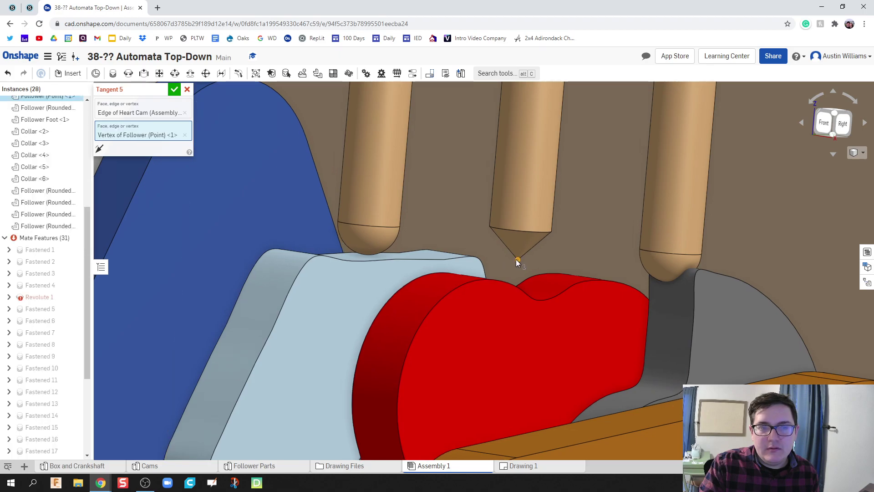
left_click(184, 113)
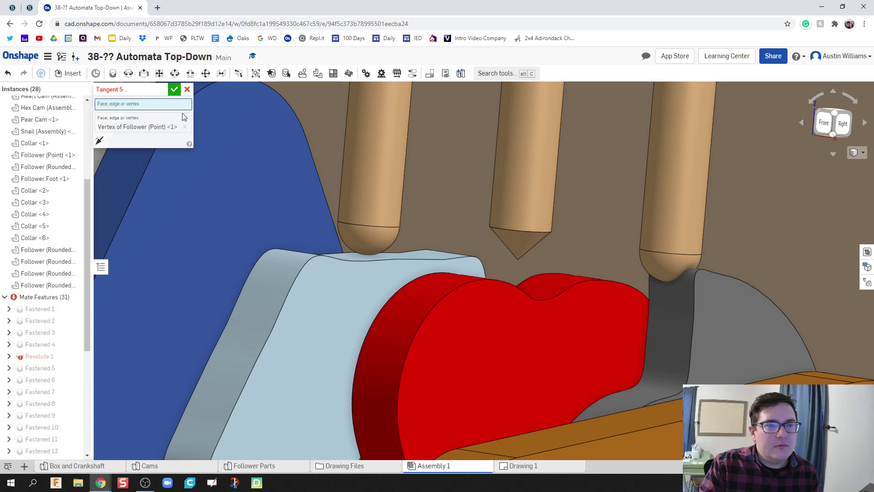
left_click(185, 128)
Add a tangent mate with the pointed follower's tip vertex as first selection and the red heart cam's rim face as second.
scroll(514, 263, "up", 2)
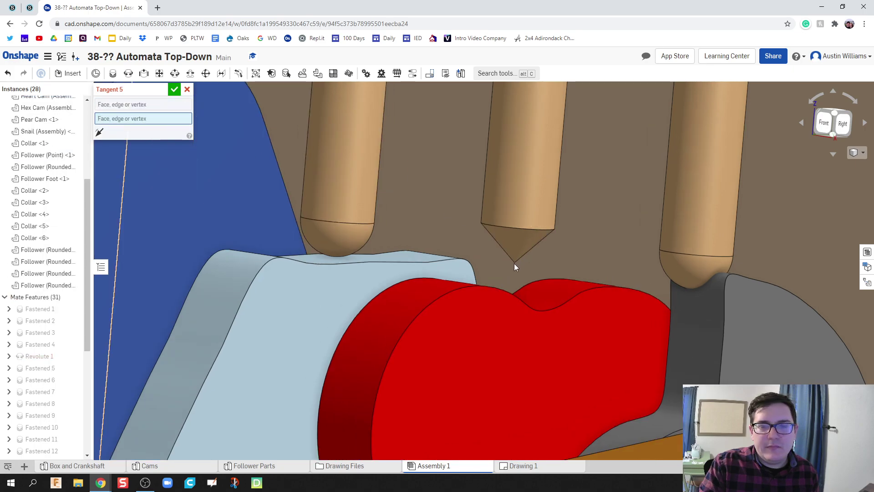
left_click(514, 263)
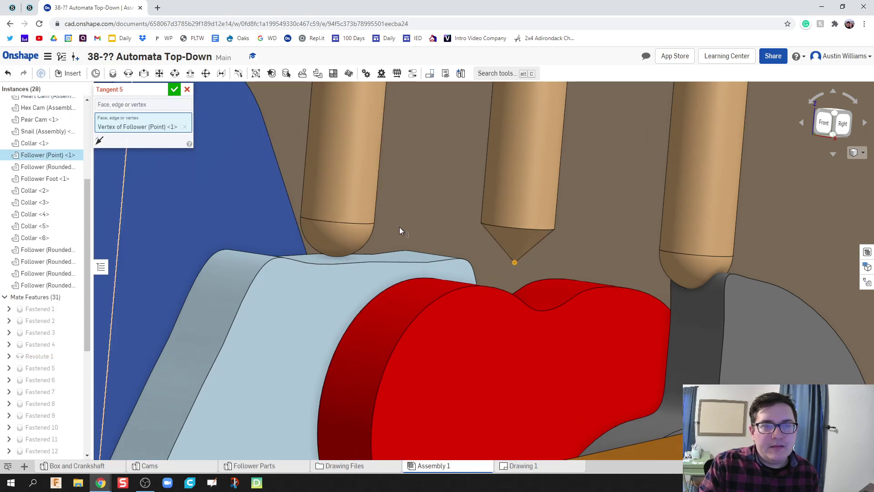
left_click(185, 127)
left_click(159, 105)
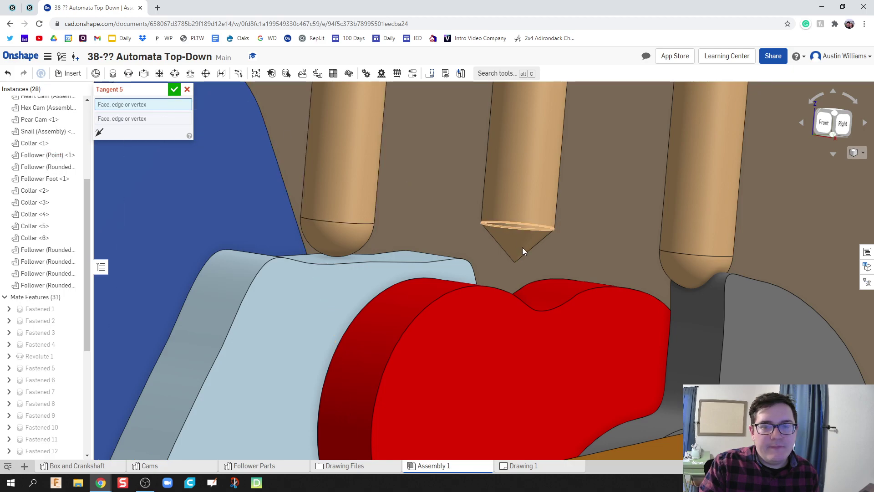
left_click(515, 262)
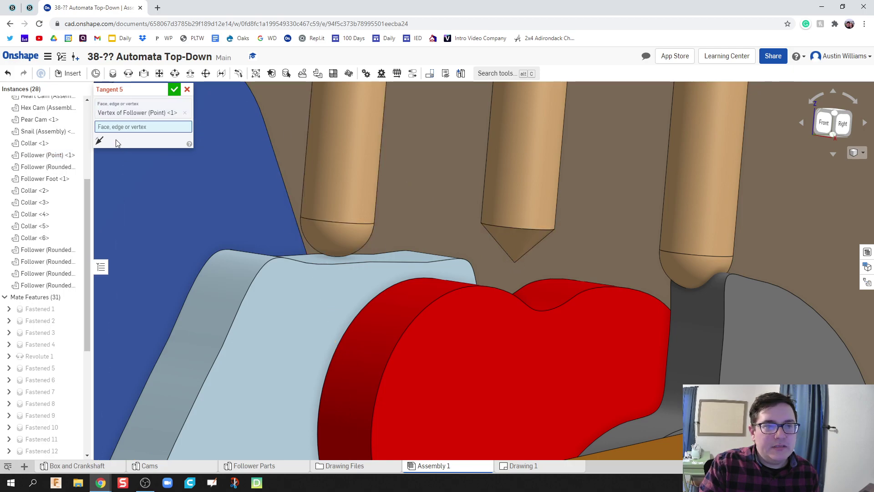
left_click(414, 303)
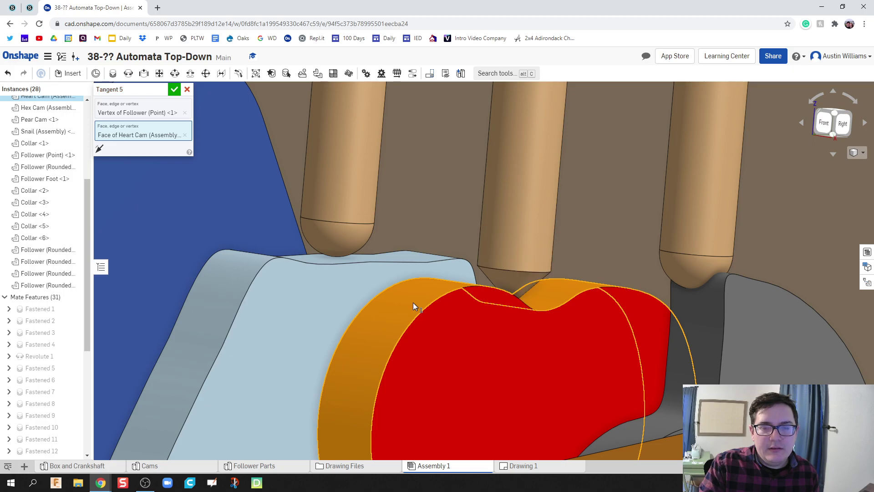
right_click_drag(440, 310, 427, 318)
scroll(427, 318, "down", 5)
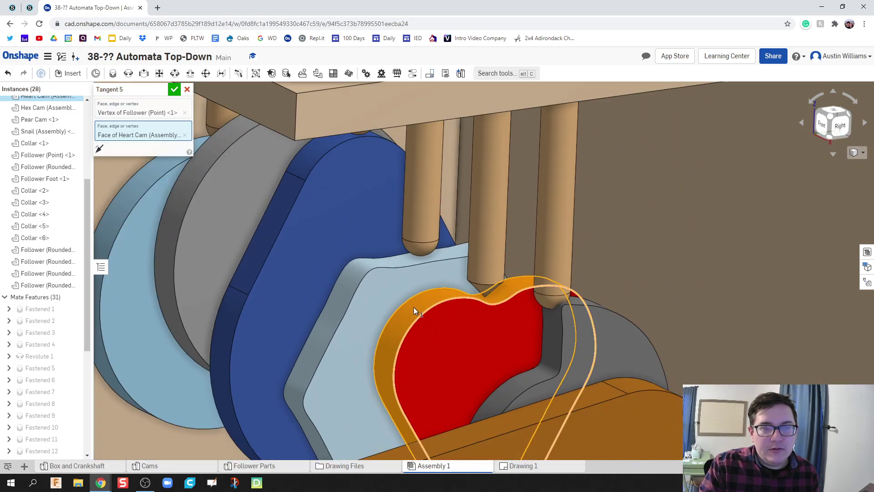
left_click(173, 89)
Accept the tangent mate between the pointed follower's tip and the heart cam's rim.
right_click_drag(179, 113, 263, 337)
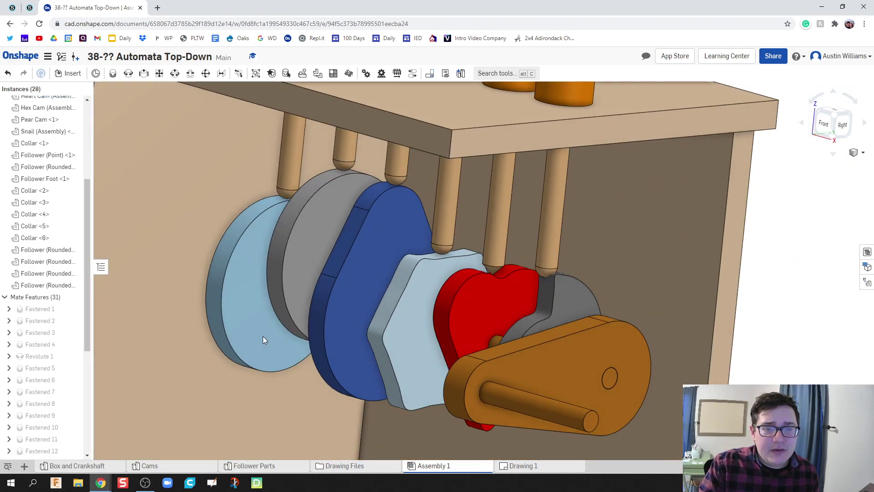
scroll(263, 339, "down", 3)
right_click_drag(437, 424, 689, 282)
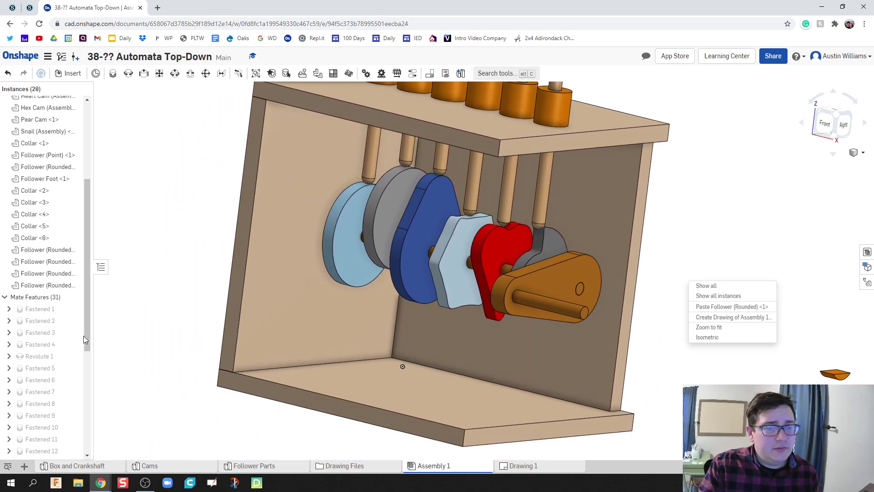
Animate the crankshaft's Revolute 1 mate from 0 to 360 deg with Loop playback, watch the followers, and end the animation.
right_click(37, 359)
right_click(34, 355)
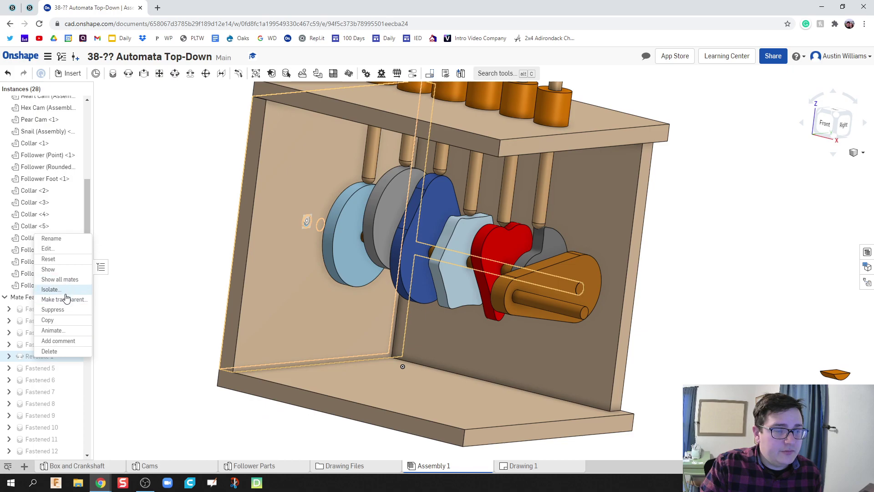
left_click(57, 330)
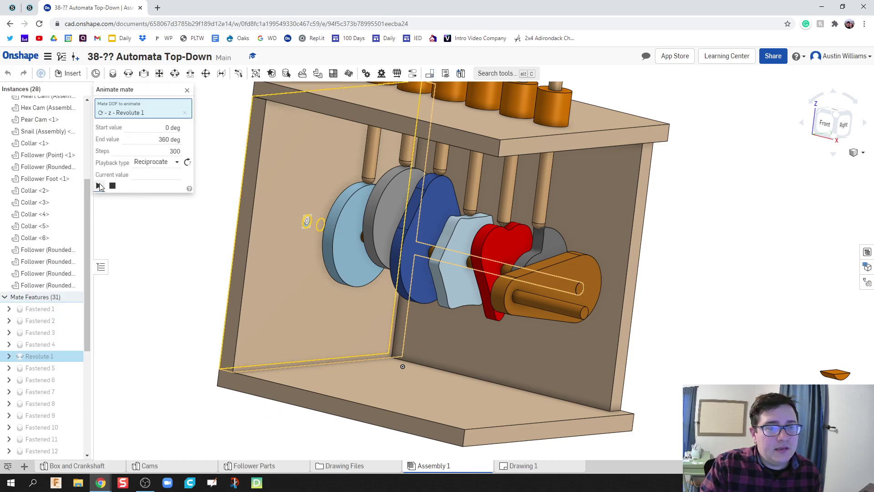
left_click(168, 167)
left_click(139, 199)
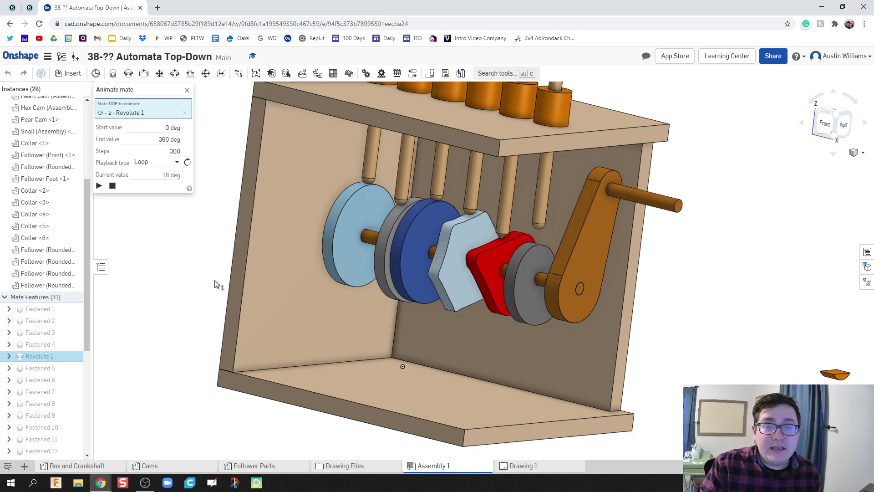
scroll(219, 284, "down", 5)
middle_click_drag(219, 287, 237, 329)
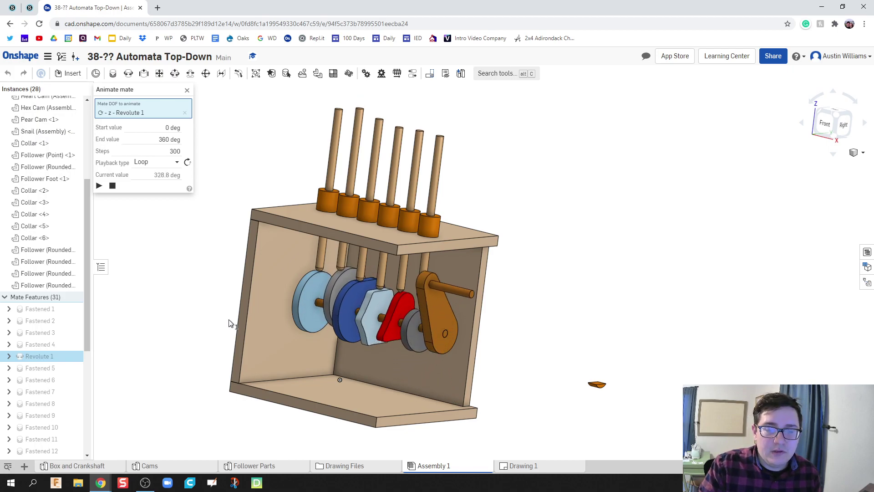
left_click(187, 91)
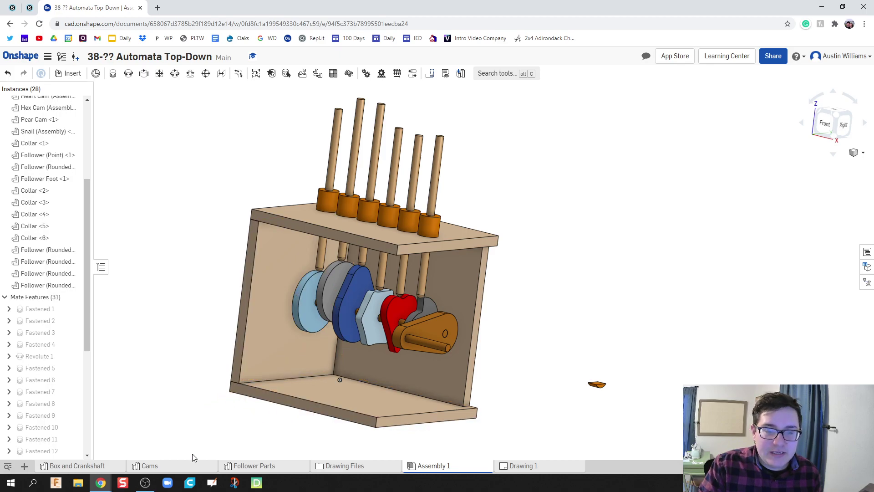
In the Cams studio, edit Sketch 7 to pull the snail spline's inner corner point deeper into the cam.
left_click(150, 465)
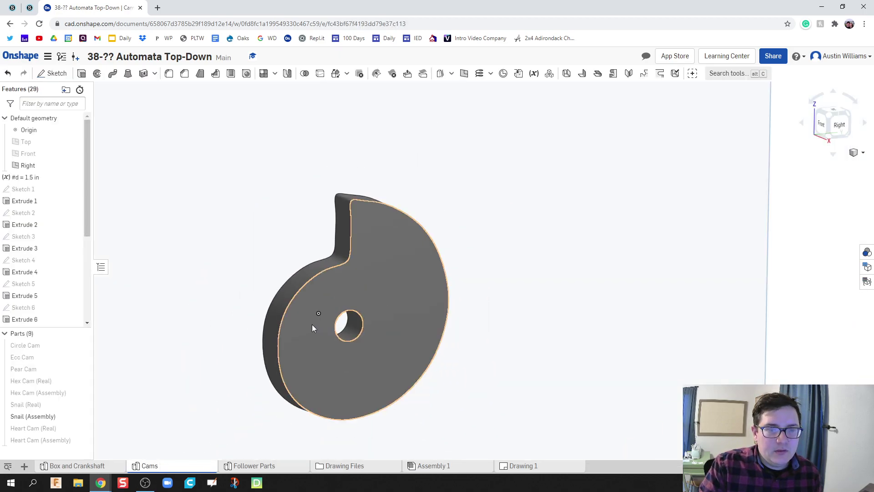
scroll(41, 278, "down", 4)
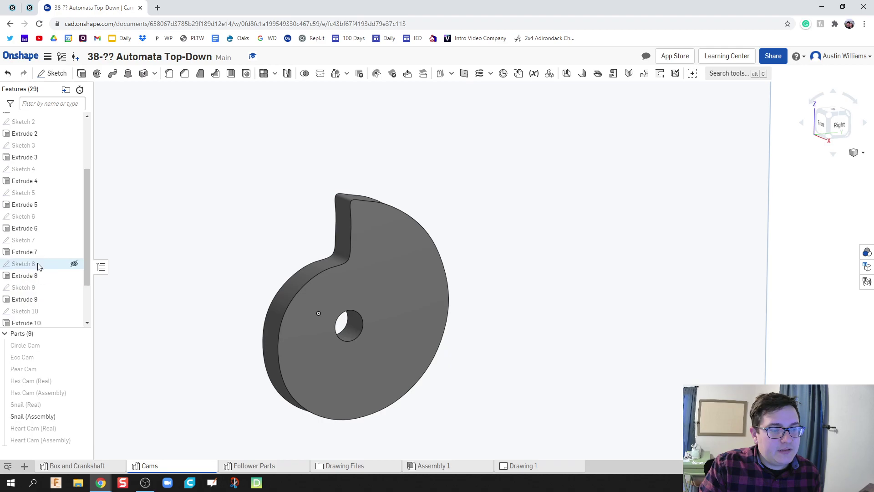
double_click(33, 241)
key("n")
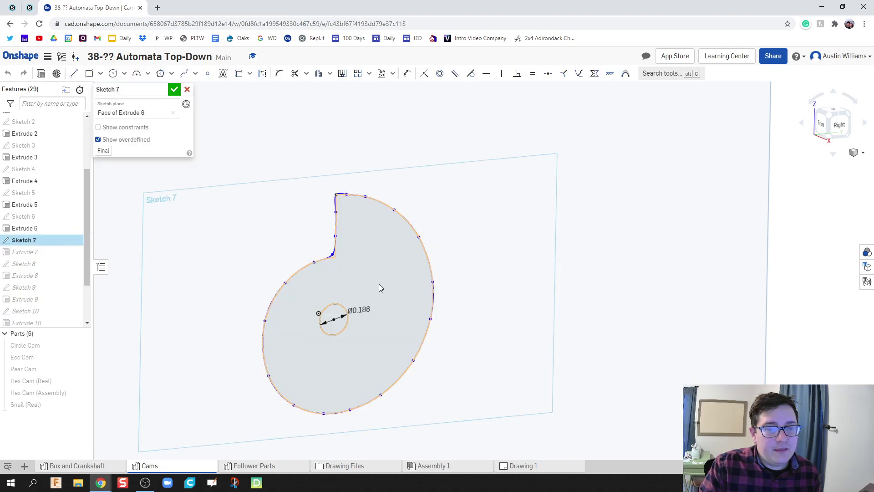
scroll(346, 262, "up", 6)
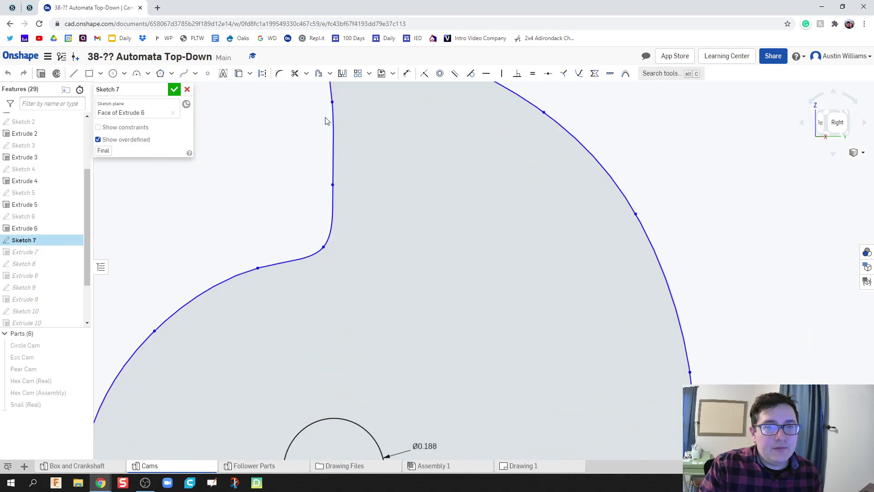
left_click(518, 74)
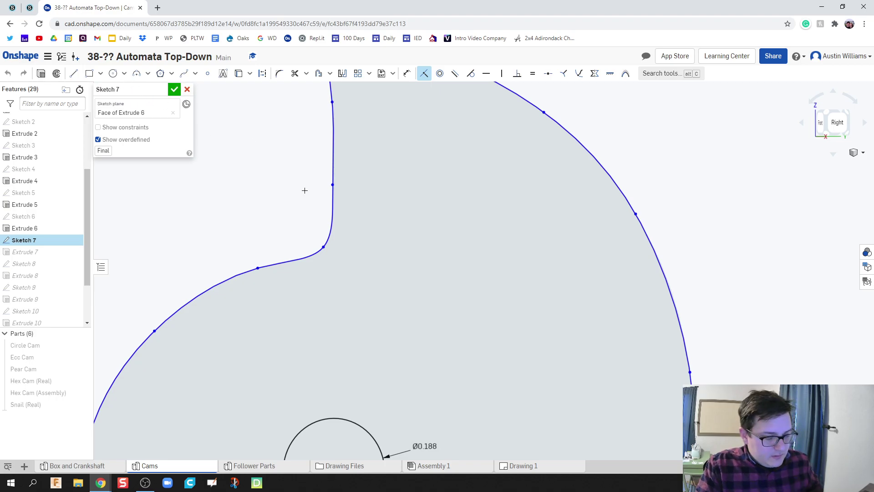
left_click_drag(323, 247, 341, 267)
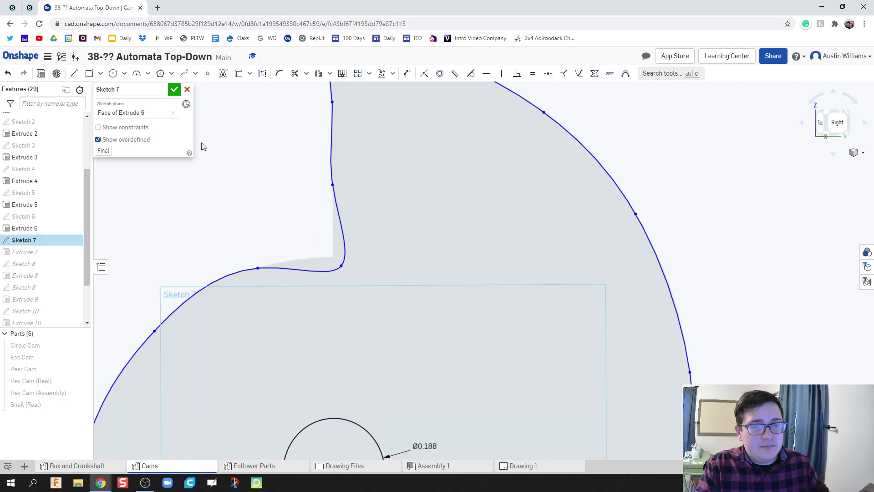
left_click(175, 90)
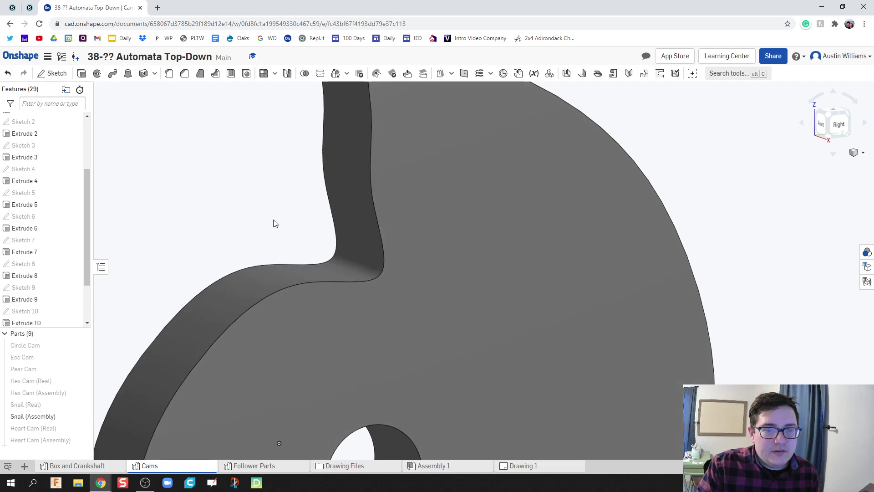
scroll(273, 220, "down", 3)
right_click_drag(273, 216, 262, 206)
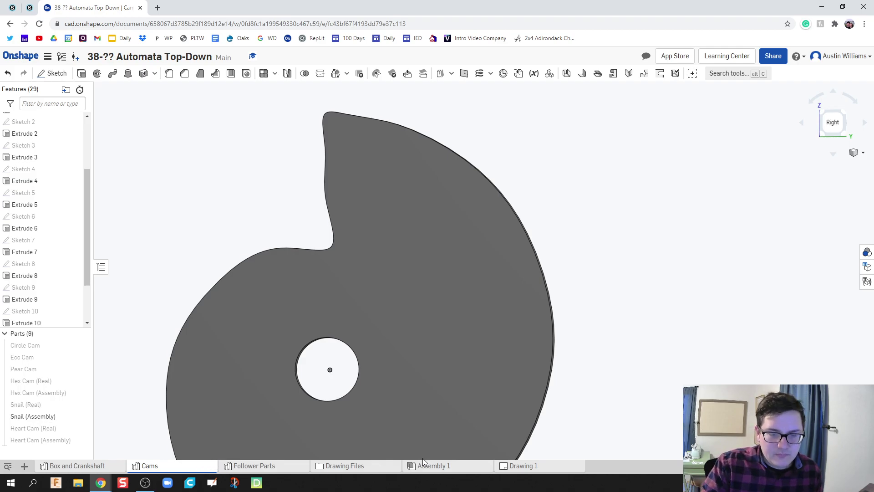
Add a tangent mate in Assembly 1 between the sixth follower's rounded end and the snail cam's rim face.
left_click(414, 470)
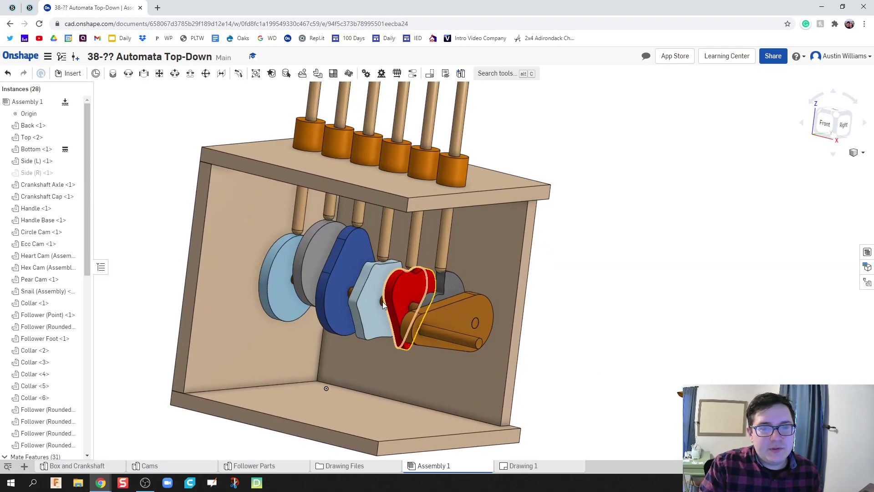
left_click(237, 74)
scroll(452, 302, "up", 3)
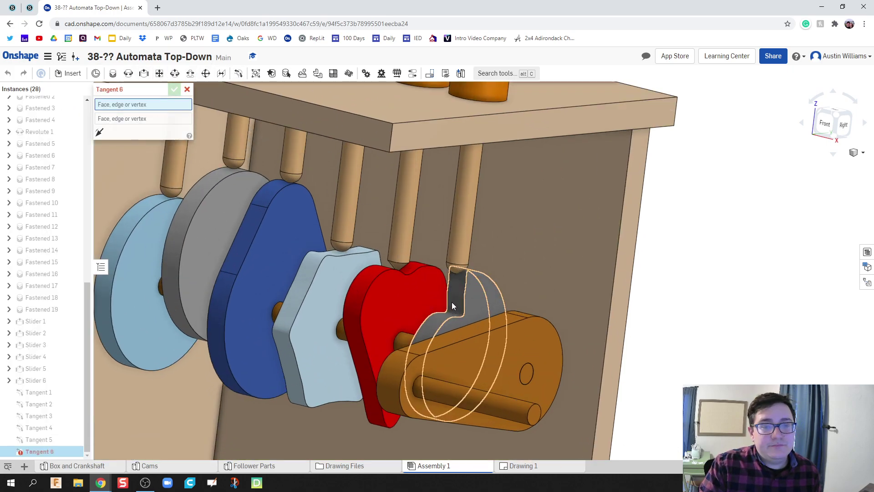
left_click(454, 269)
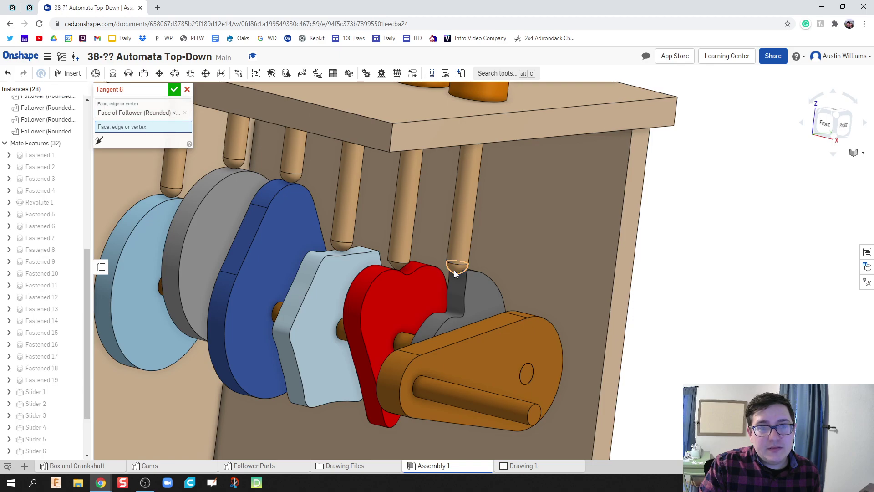
left_click(451, 307)
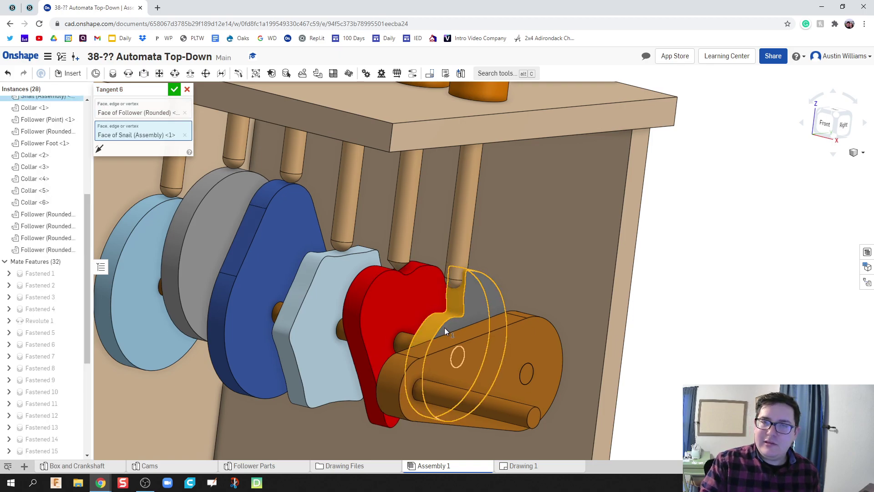
left_click(174, 89)
Animate the Revolute 1 mate from 0 to 360 deg with Loop playback to check the snail cam's follower.
scroll(228, 226, "down", 5)
middle_click_drag(266, 362, 399, 291)
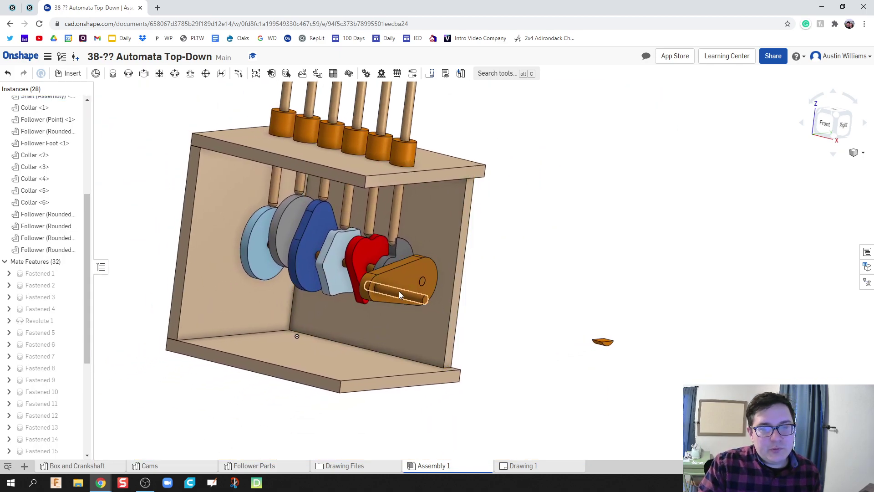
right_click(26, 322)
left_click(48, 415)
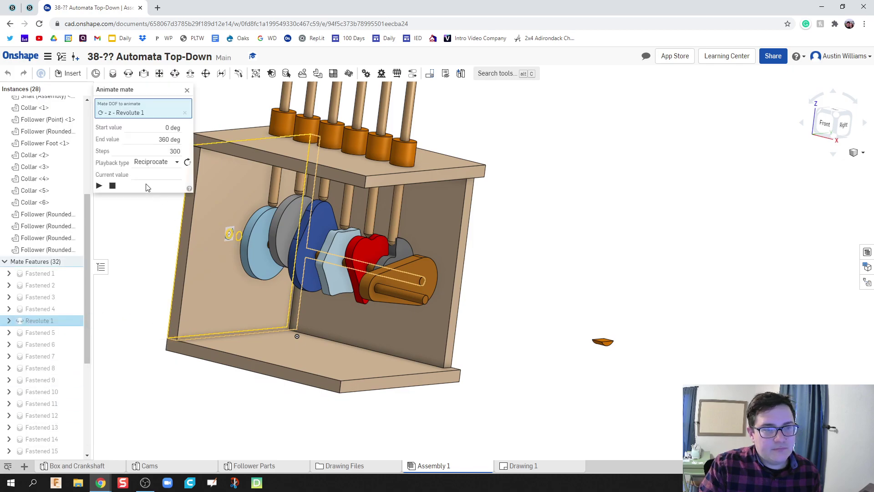
left_click(142, 164)
left_click(155, 200)
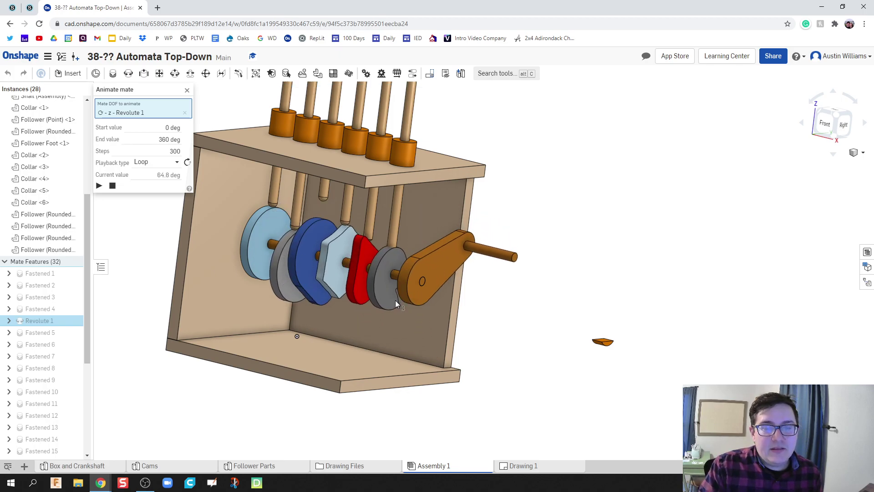
Examine how the followers contact the hex, heart and snail cams during the animation, and close it.
scroll(393, 297, "up", 5)
scroll(415, 368, "down", 5)
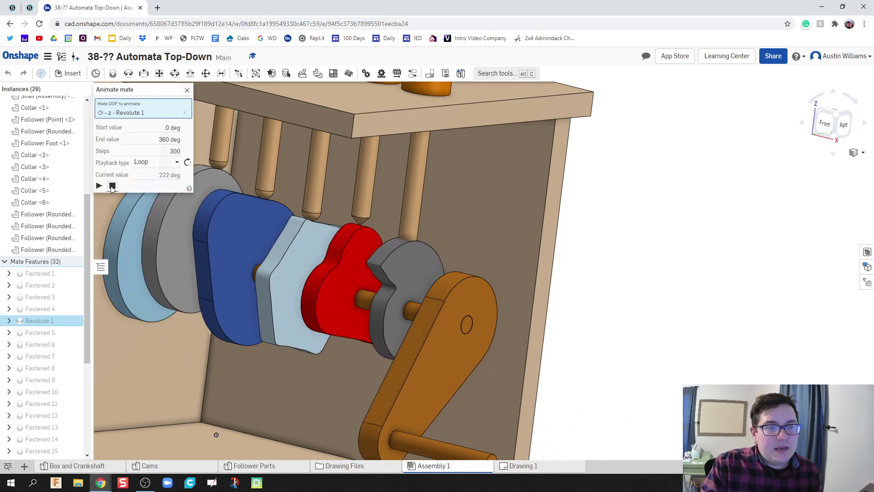
scroll(397, 291, "up", 5)
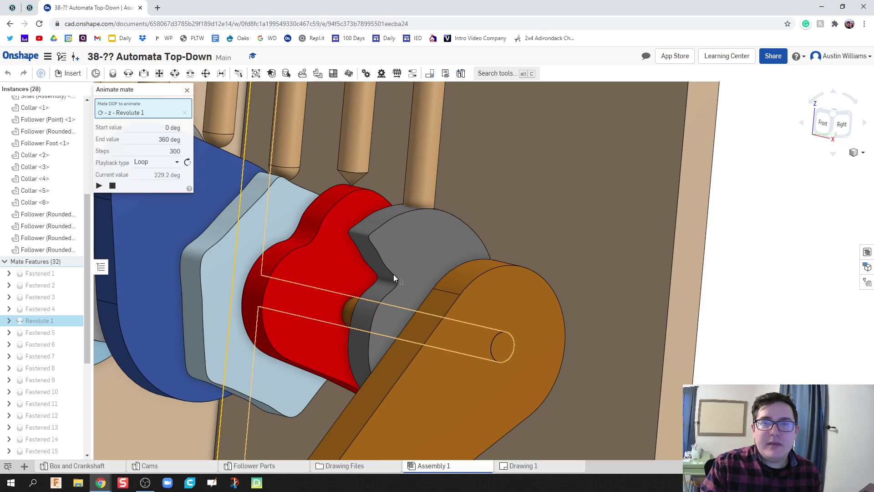
scroll(394, 274, "down", 3)
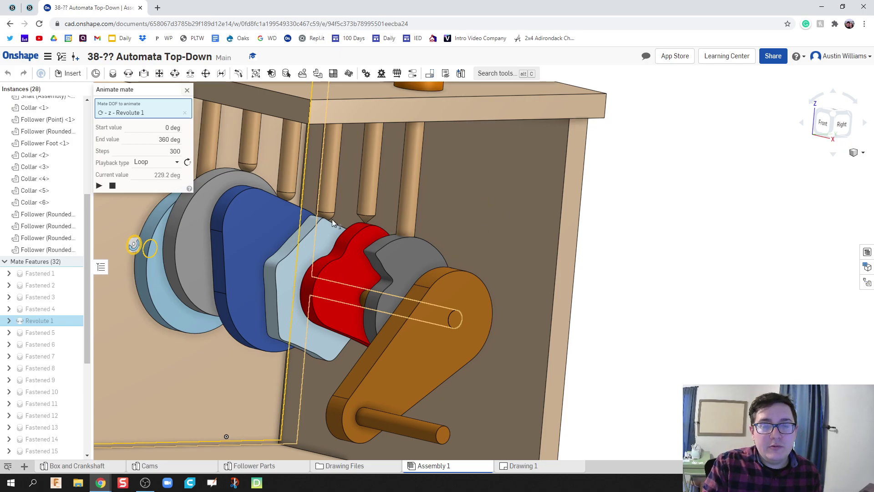
scroll(342, 220, "up", 3)
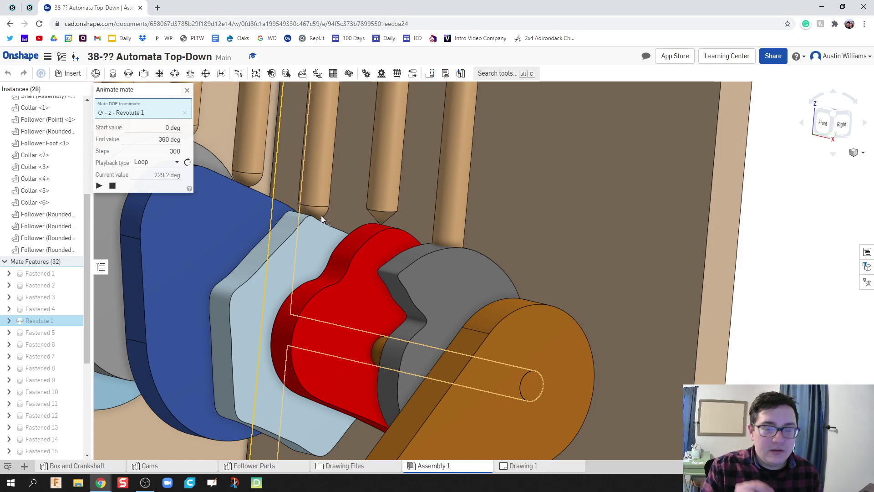
left_click(187, 90)
scroll(234, 247, "down", 5)
scroll(185, 314, "down", 2)
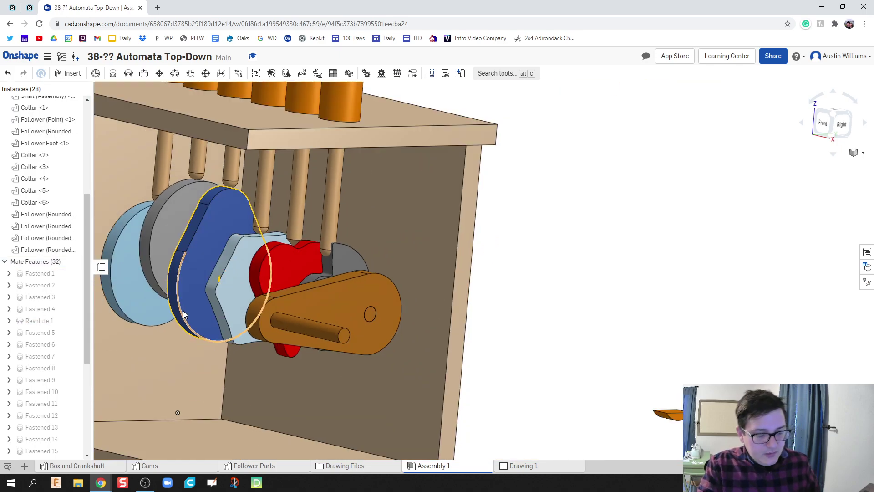
Undo the reshaping of the snail cam's inner corner and check the cam's profile in the Cams studio.
key("ctrl+z")
key("ctrl+z")
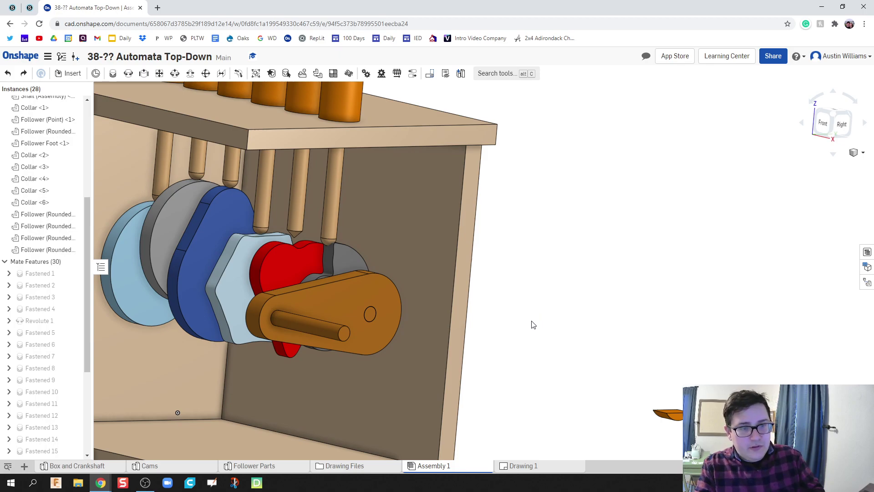
left_click(148, 465)
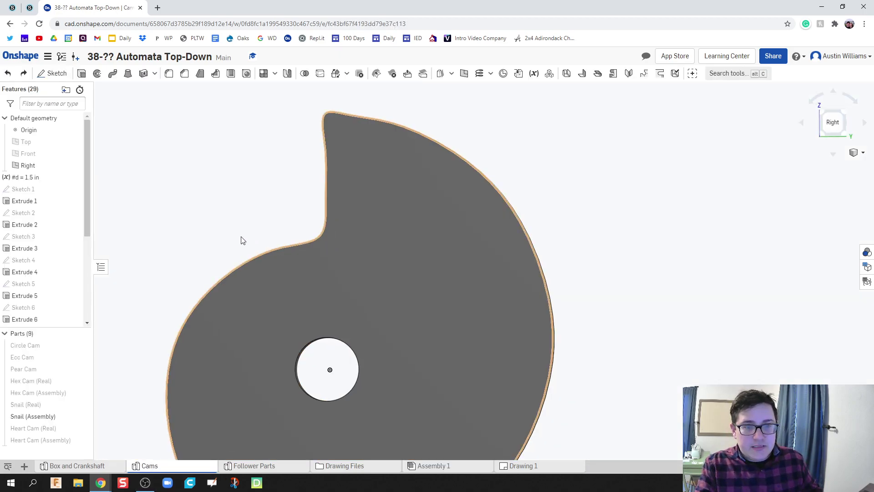
right_click_drag(290, 157, 350, 178)
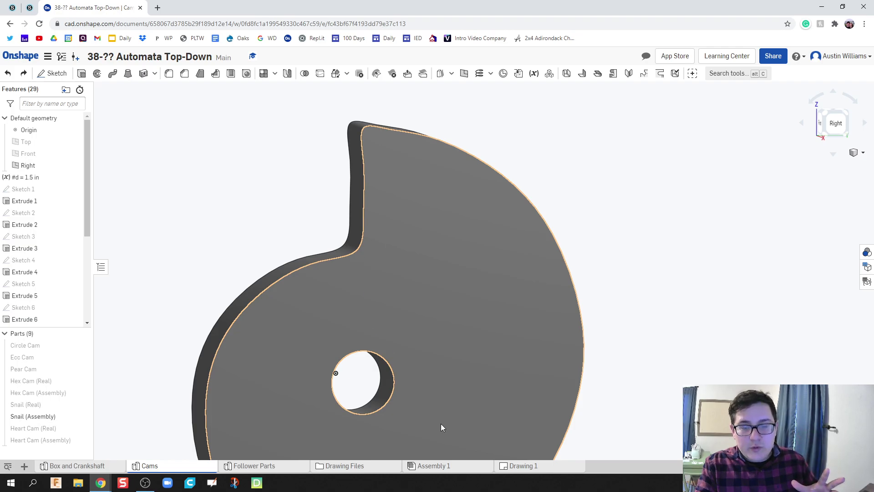
Return to Assembly 1, reopen the Tangent 6 mate to check its follower and snail cam selections, and accept it.
left_click(422, 469)
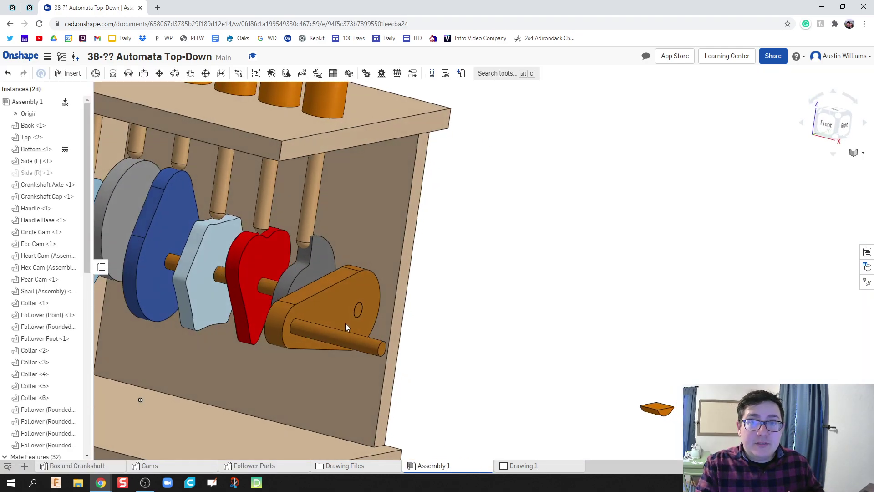
middle_click_drag(315, 318, 418, 310)
scroll(53, 406, "down", 1)
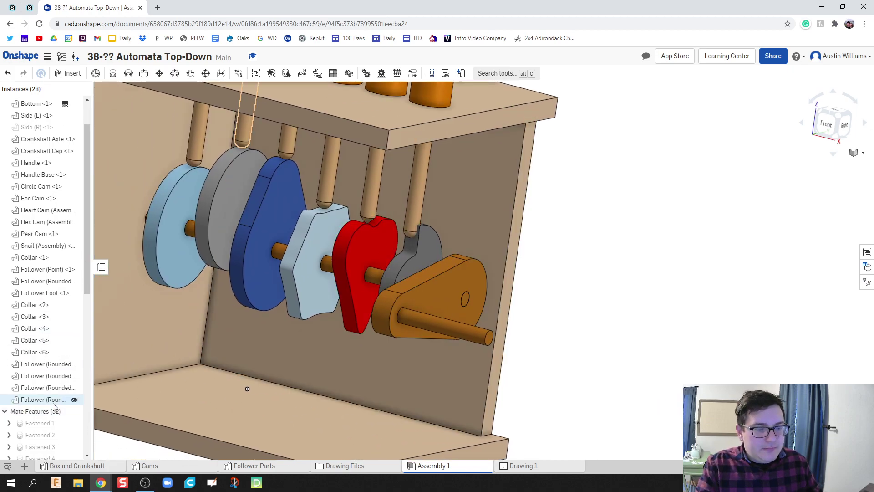
scroll(53, 406, "down", 8)
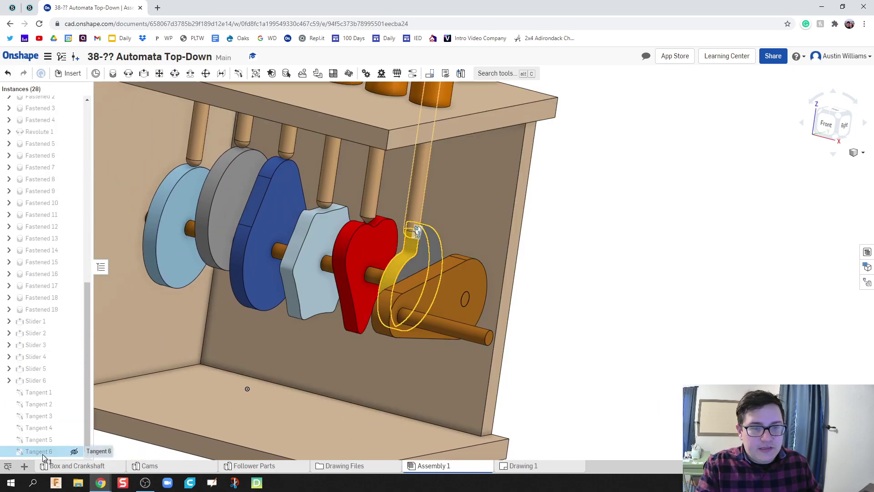
double_click(42, 451)
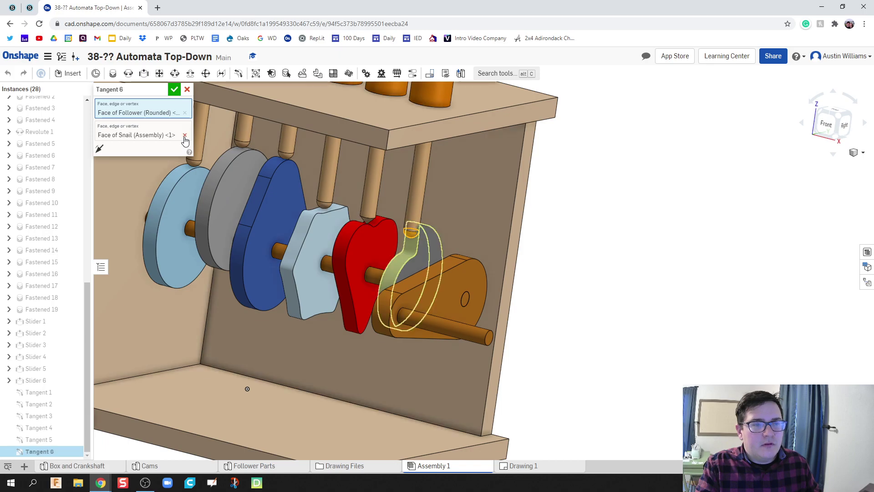
left_click(177, 91)
scroll(452, 294, "down", 3)
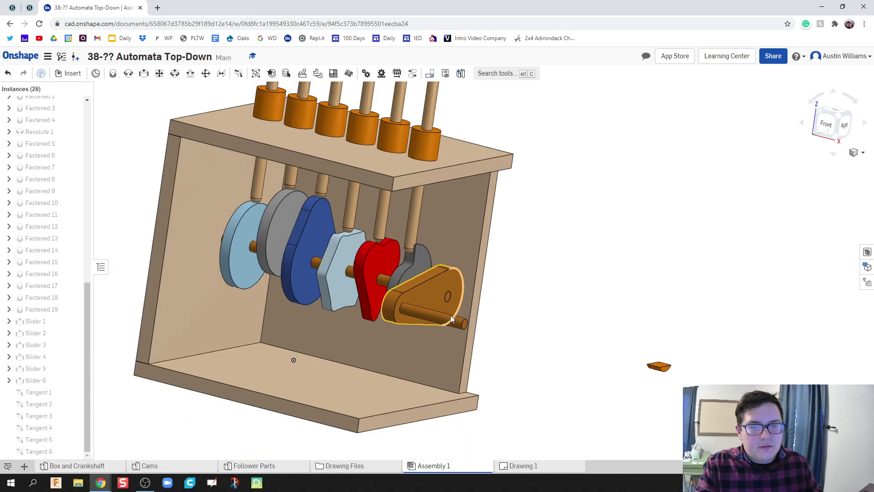
Turn the crank by hand to test the snail cam's follower, and review the Tangent 6 mate's selections.
left_click_drag(454, 310, 318, 384)
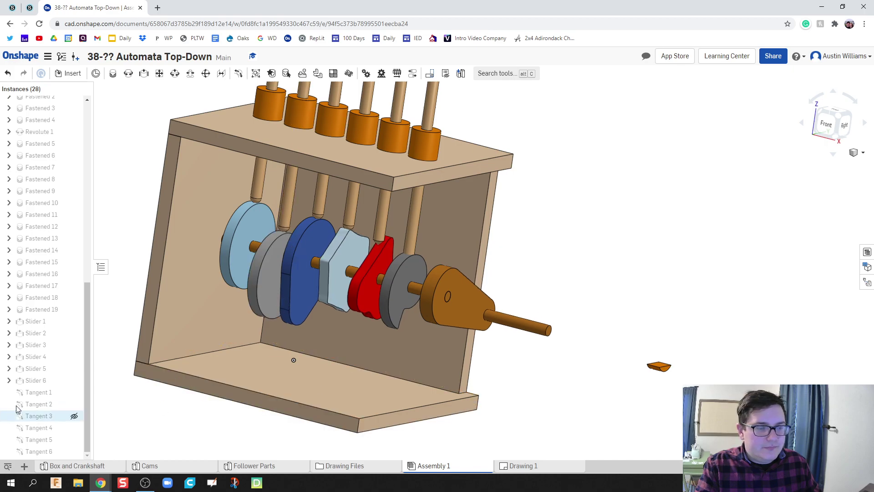
double_click(44, 452)
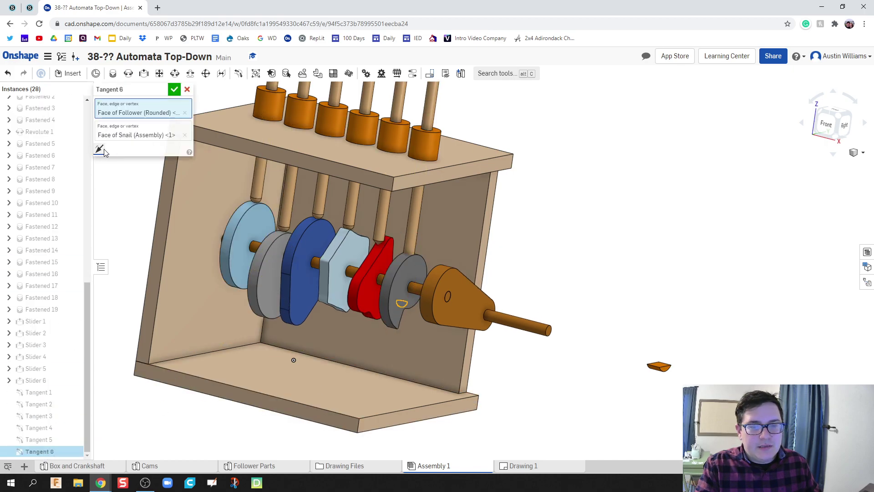
left_click(174, 90)
Animate the Revolute 1 mate from 0 to 360 deg with Reciprocate playback, and close the animation.
scroll(32, 297, "up", 5)
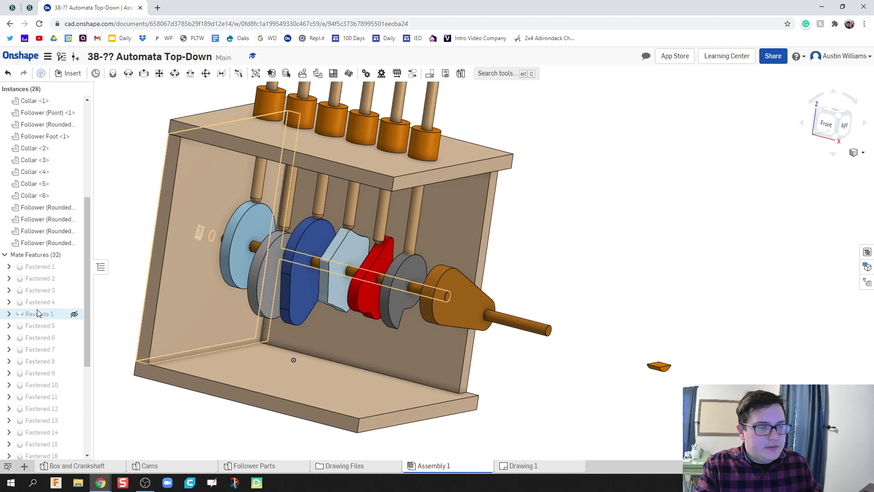
right_click(42, 314)
left_click(63, 407)
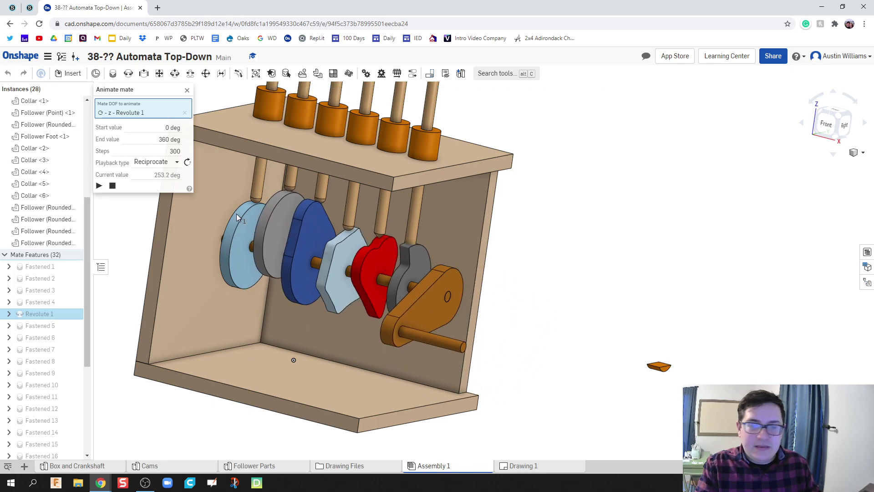
left_click(187, 90)
Delete the Tangent 6 mate between the rounded follower and the snail cam.
scroll(64, 443, "down", 4)
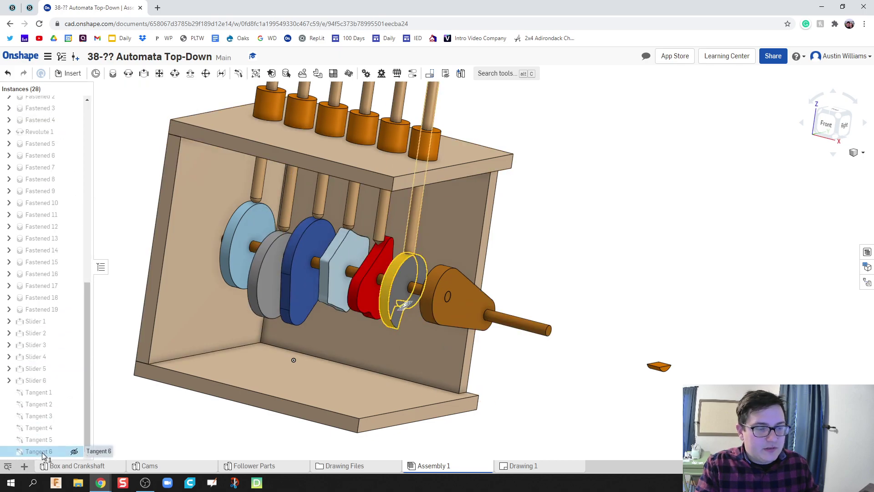
left_click(44, 451)
key("Delete")
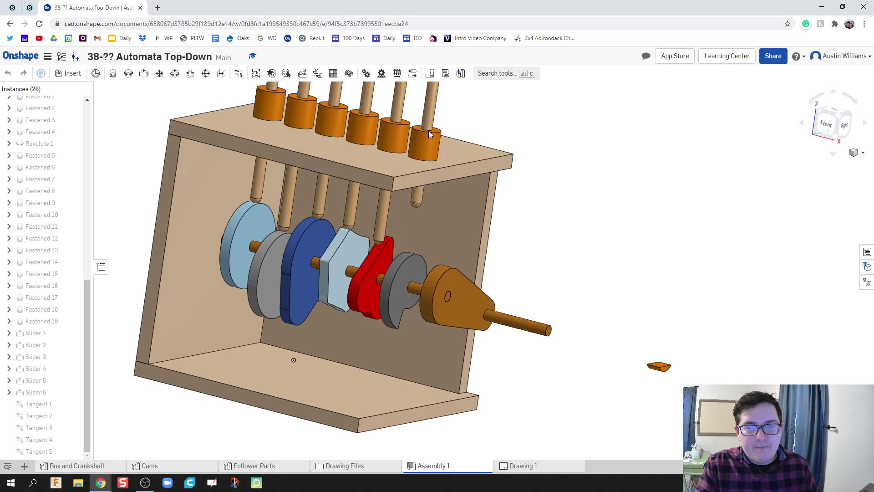
Add a tangent mate between the sixth follower's rounded end and the snail cam's outer face, flipped so the follower rests on the cam.
left_click(237, 73)
scroll(367, 232, "up", 4)
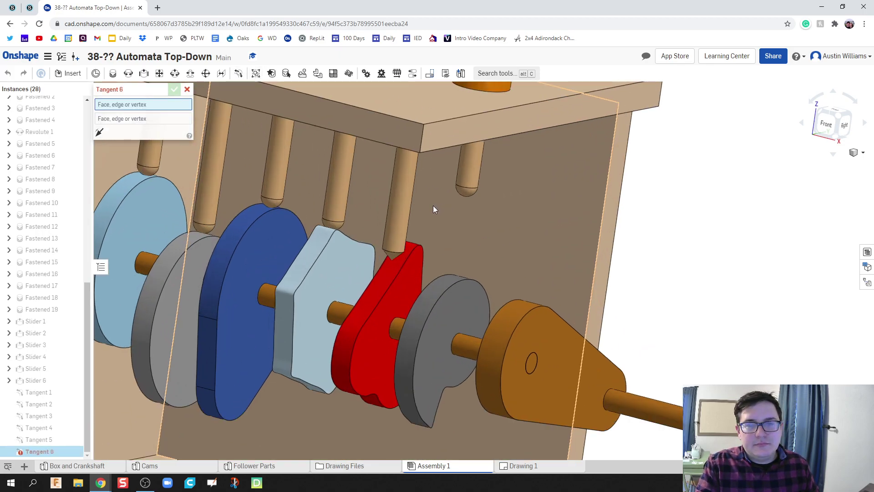
left_click(466, 193)
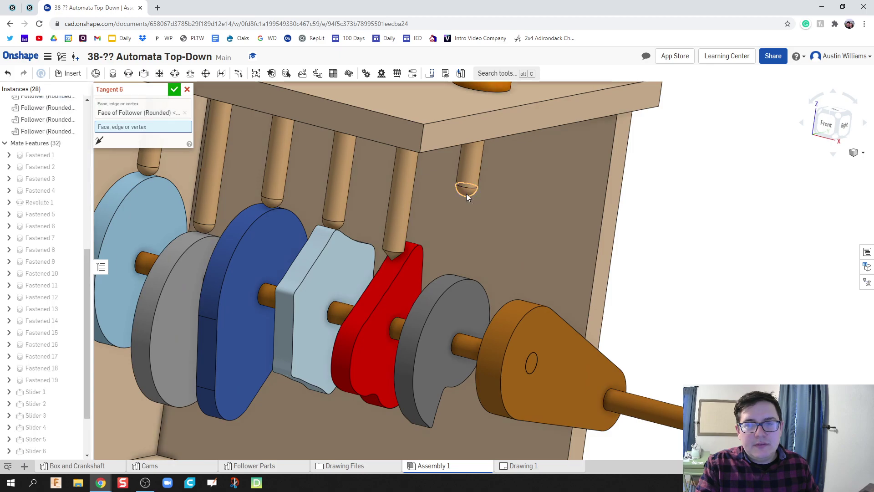
left_click(449, 280)
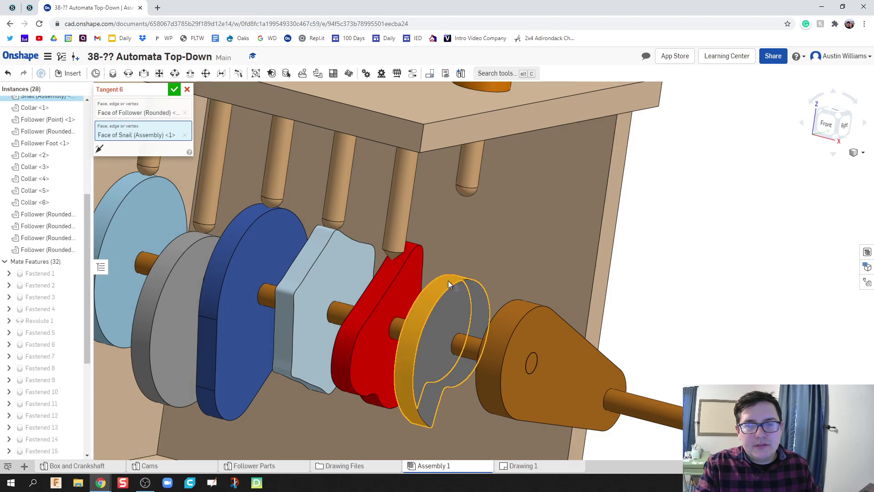
left_click(99, 148)
right_click_drag(466, 291, 481, 288)
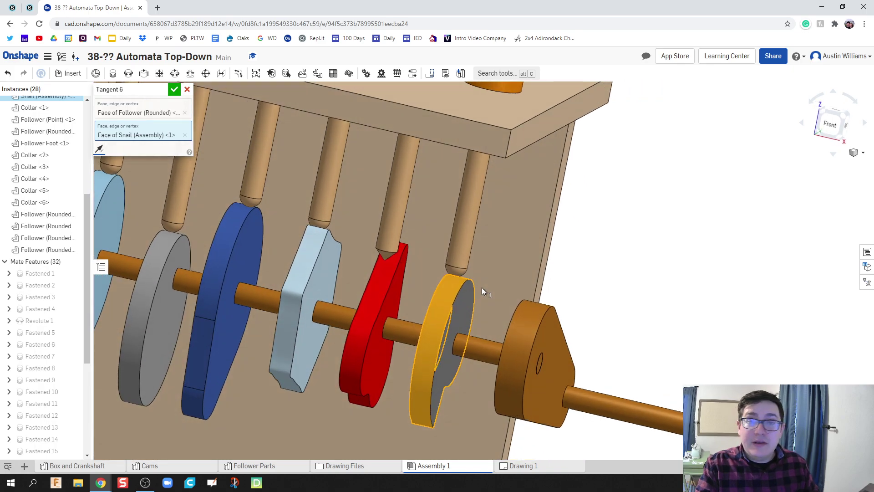
left_click(174, 89)
Animate the Revolute 1 mate again over 0 to 360 deg in Reciprocate mode to check all six followers' motion, and close it.
scroll(317, 269, "down", 6)
right_click(488, 255)
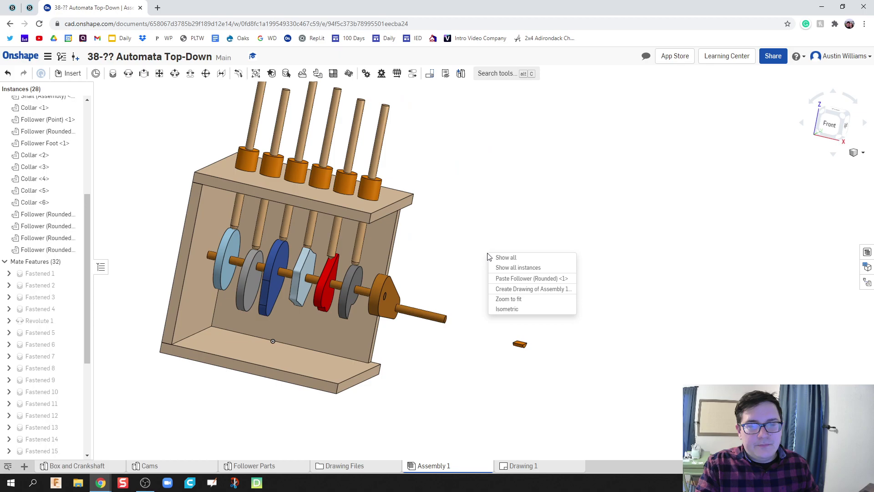
right_click(35, 321)
left_click(57, 421)
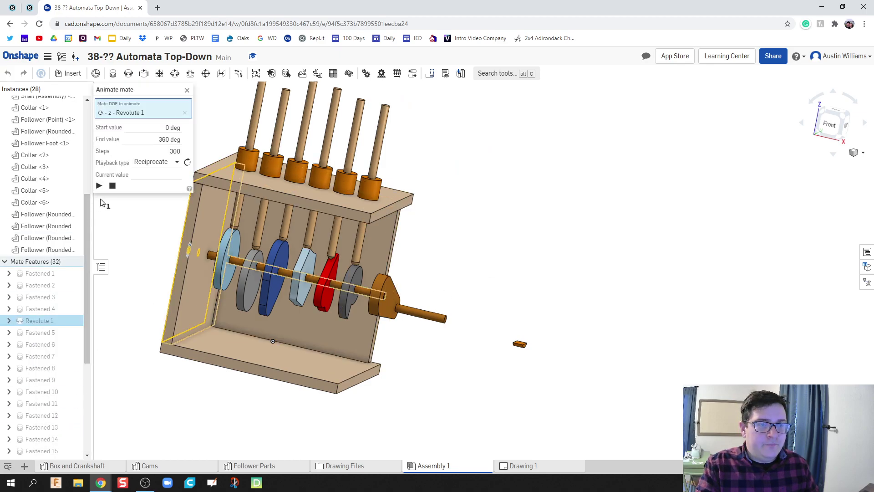
left_click(99, 185)
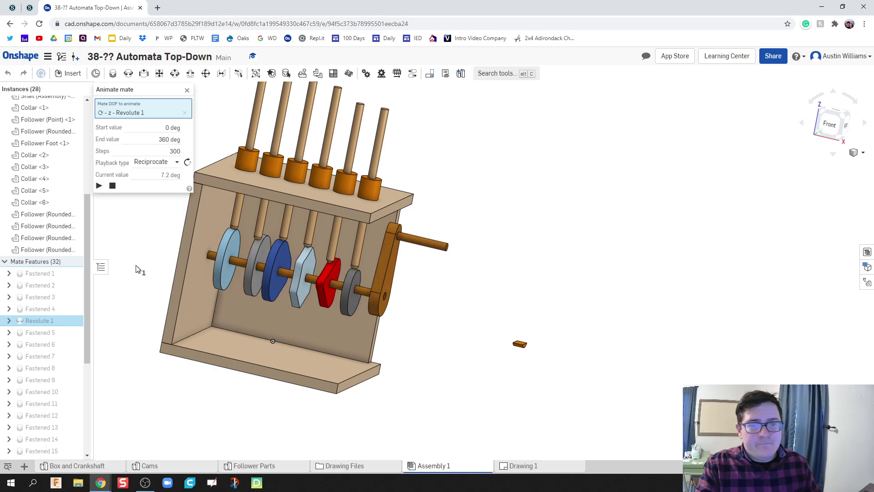
middle_click_drag(141, 283, 273, 288)
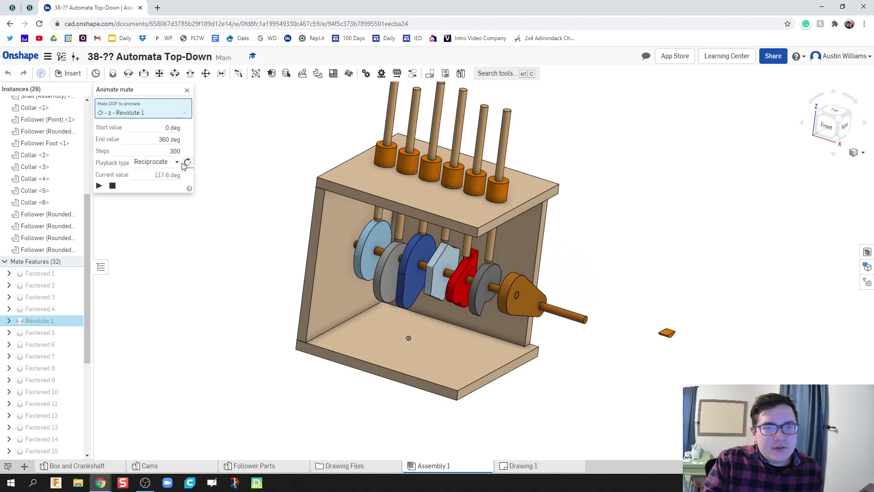
left_click(187, 91)
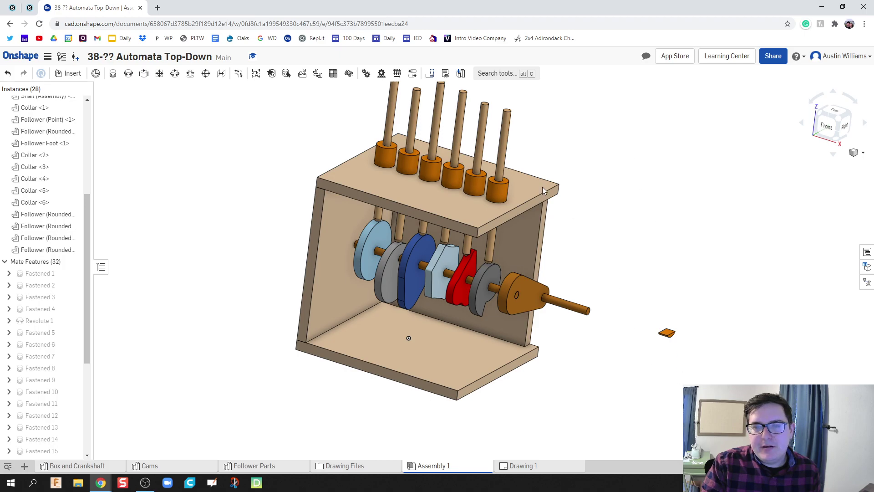
Copy the loose Follower Foot and paste two more instances of it beside the box.
right_click(670, 334)
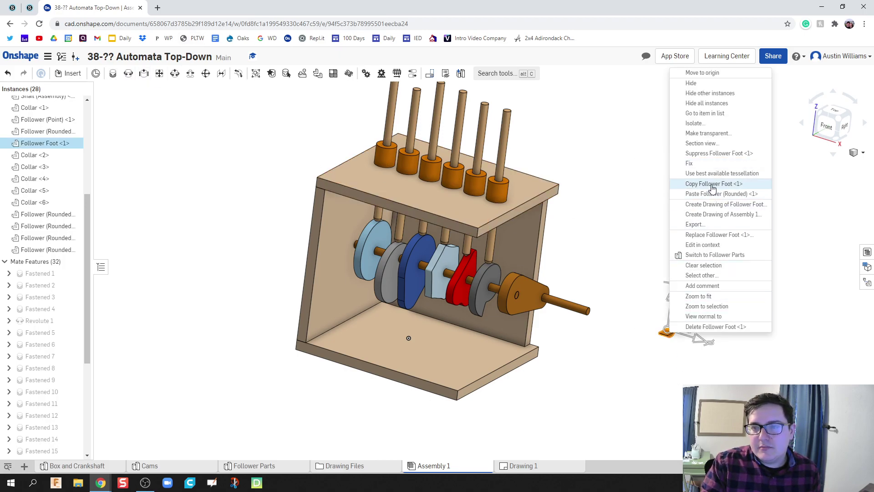
left_click(675, 192)
left_click(674, 215)
right_click(635, 261)
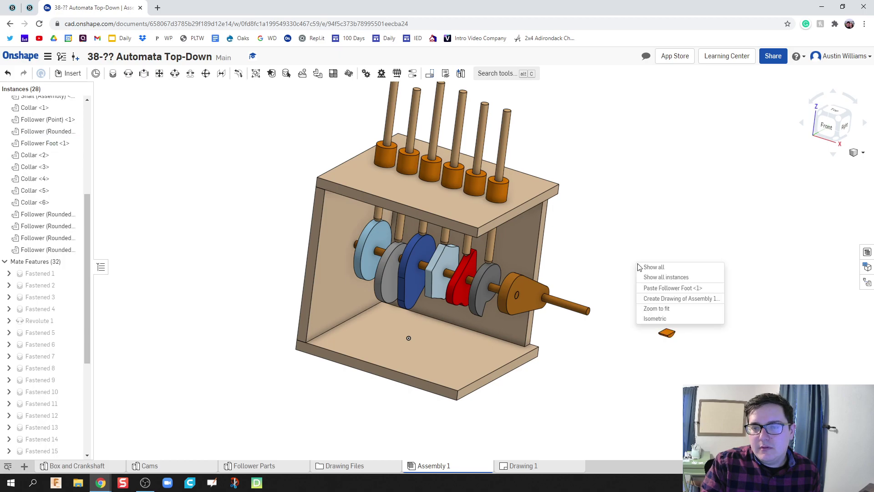
left_click(660, 291)
scroll(663, 296, "up", 3)
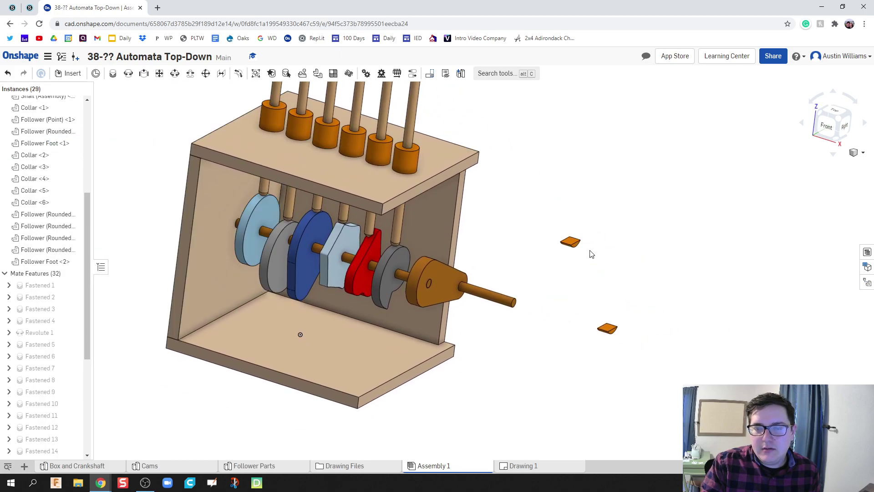
right_click(591, 251)
left_click(618, 276)
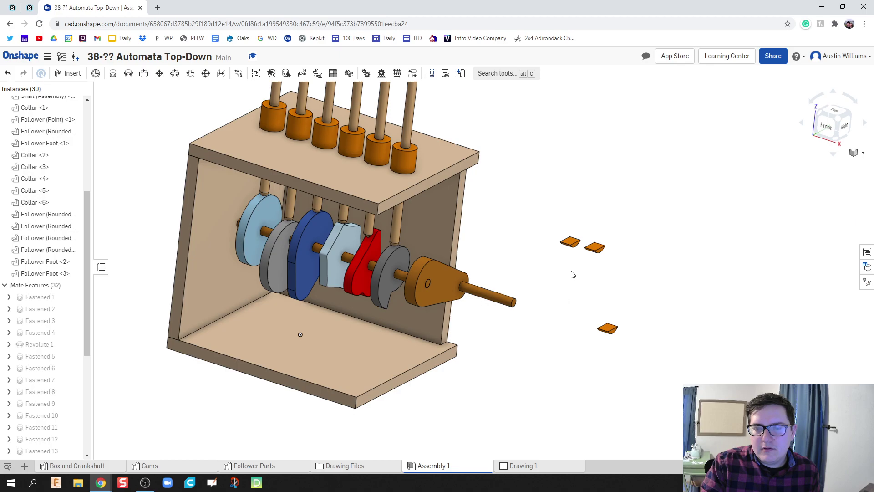
Select the three Follower Foot instances, copy them together and paste three more beside the box.
left_click(569, 243)
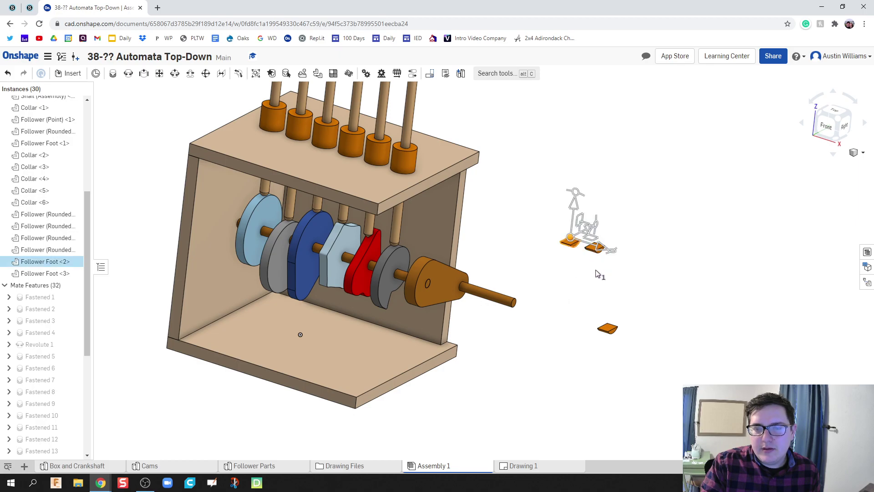
left_click(610, 324)
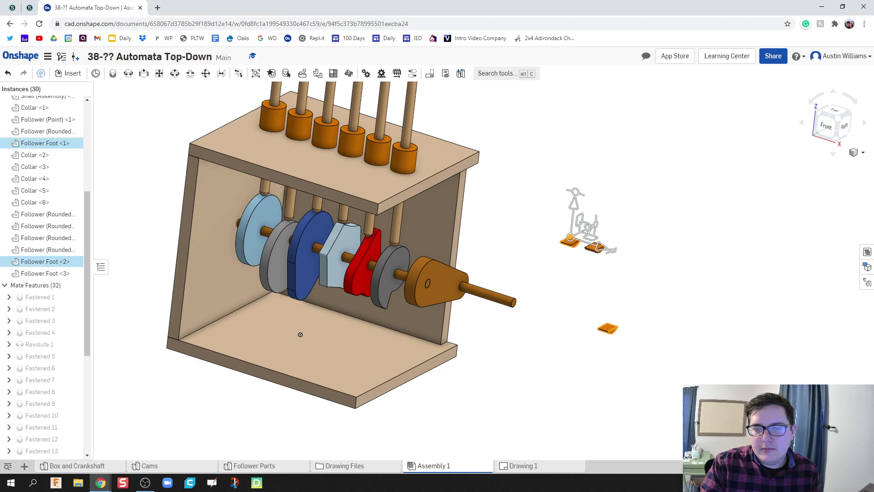
scroll(590, 257, "up", 3)
left_click(597, 246)
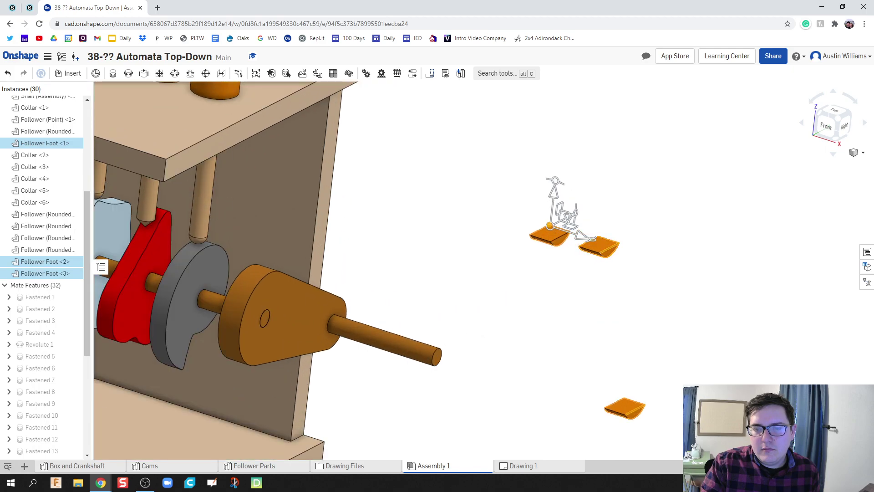
right_click(601, 254)
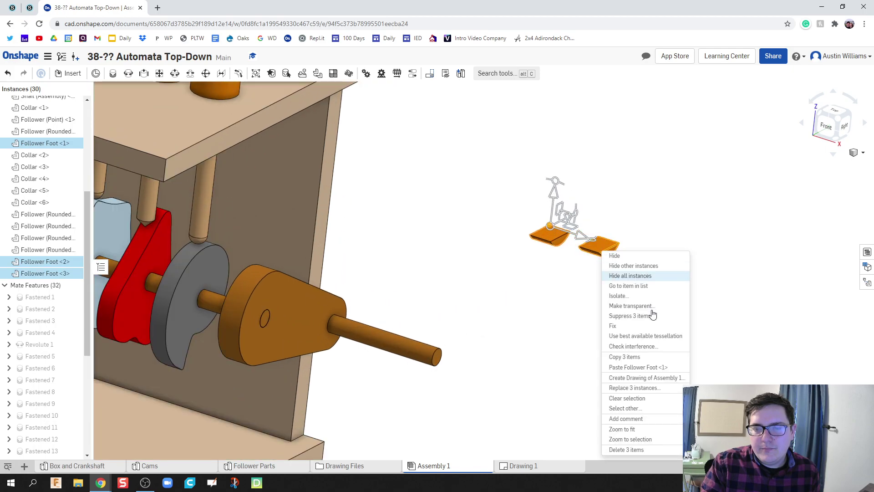
left_click(652, 357)
scroll(647, 203, "down", 3)
right_click(645, 201)
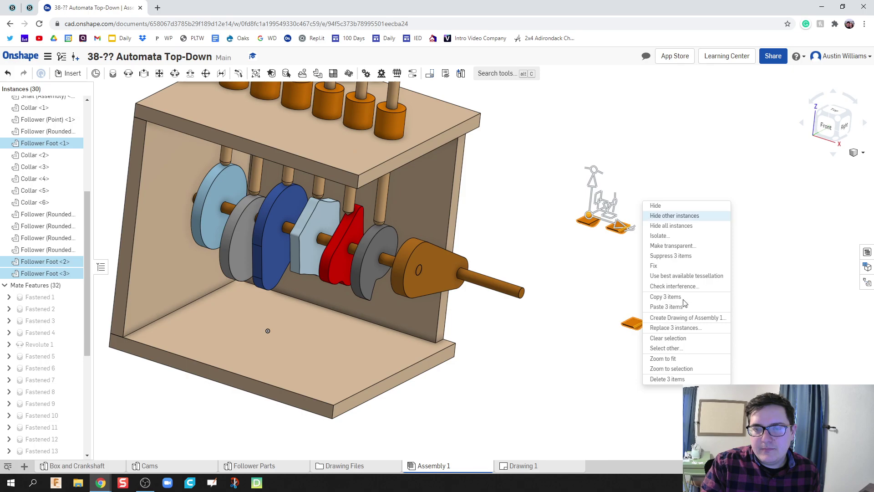
left_click(683, 307)
left_click(636, 295)
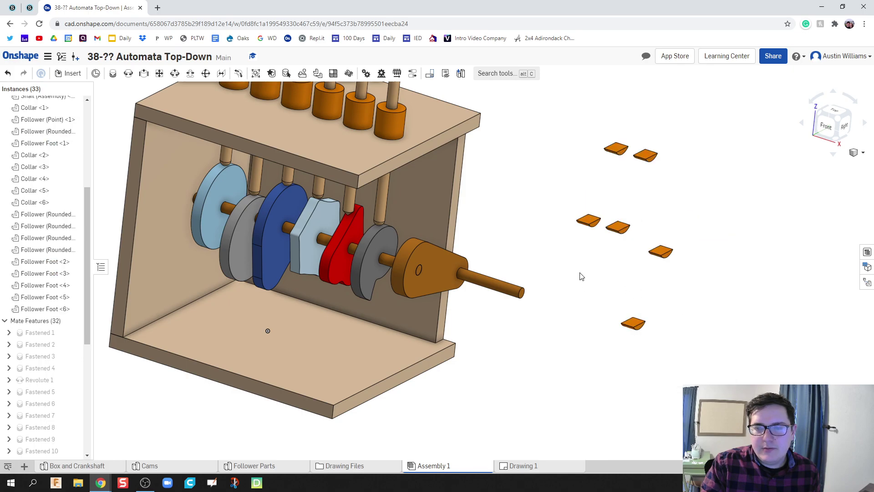
Fasten a follower foot by the center of its flat top face to the rounded end of the first follower, above the light blue round cam.
middle_click_drag(581, 276, 578, 299)
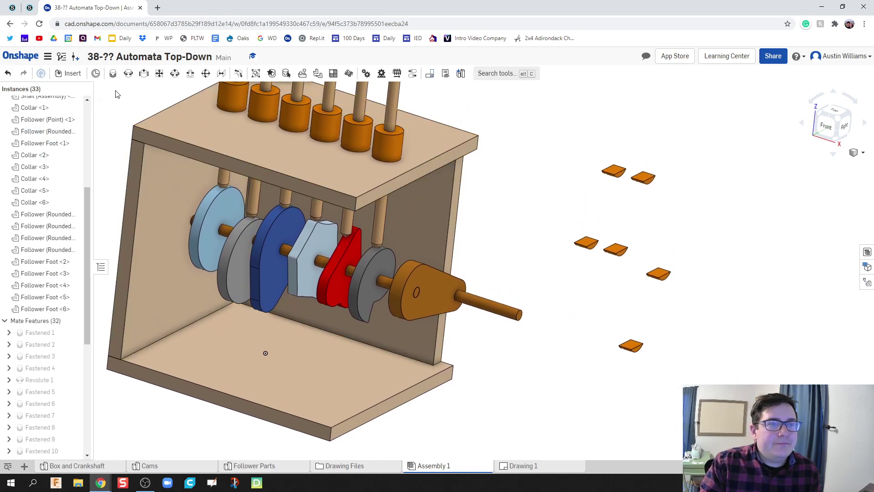
left_click(113, 75)
scroll(644, 181, "up", 2)
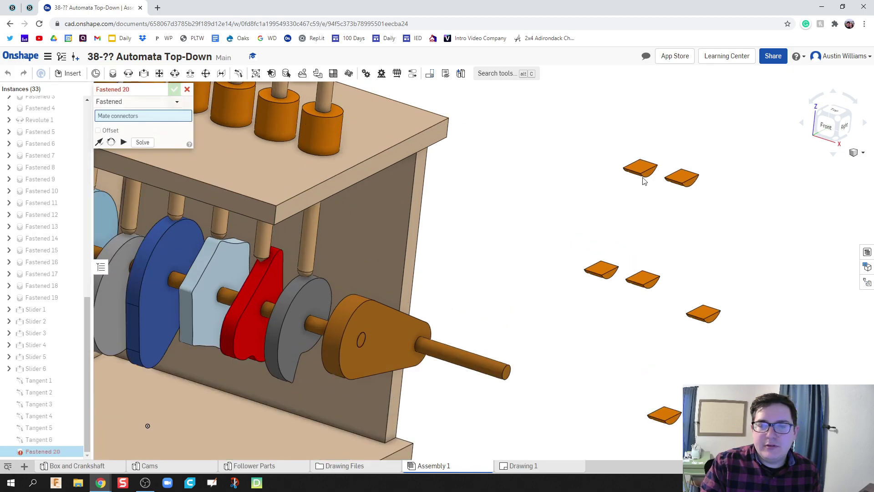
scroll(640, 170, "up", 4)
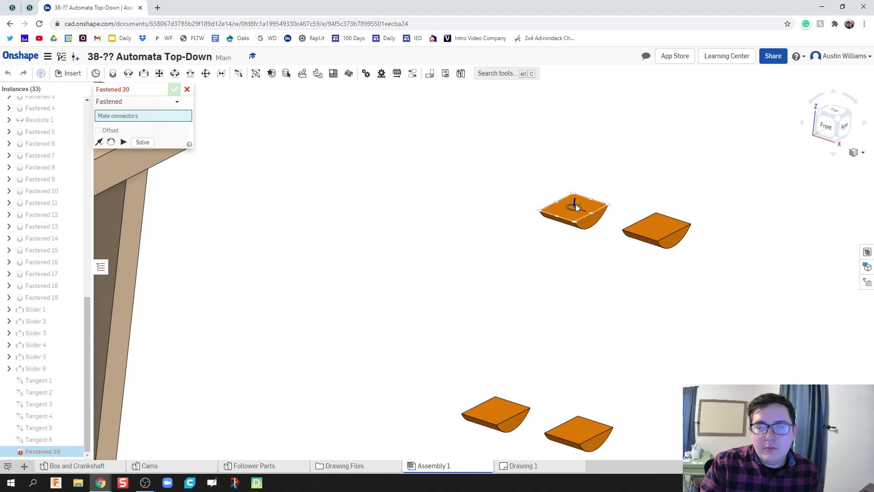
left_click(574, 208)
scroll(251, 259, "down", 3)
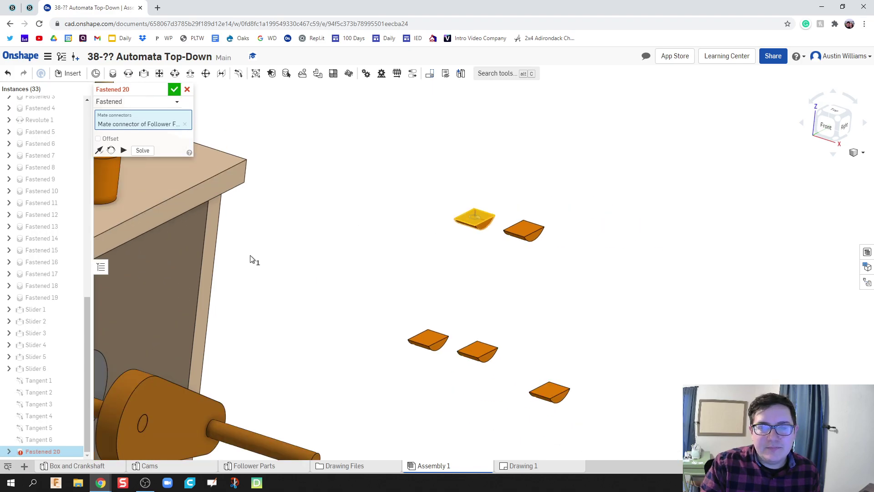
scroll(306, 249, "down", 1)
middle_click_drag(468, 250, 860, 244)
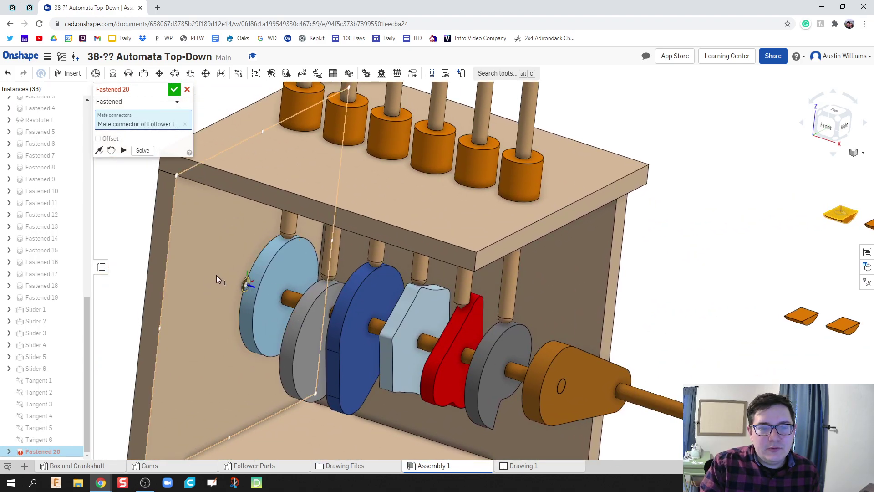
scroll(232, 268, "up", 6)
right_click_drag(302, 236, 349, 212)
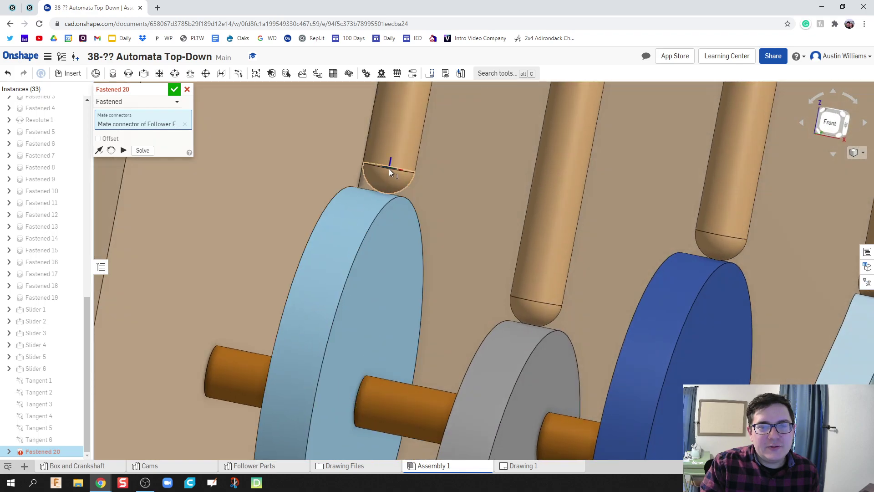
mouse_move(389, 150)
right_mouse_down()
mouse_move(385, 132)
mouse_move(390, 158)
right_mouse_up()
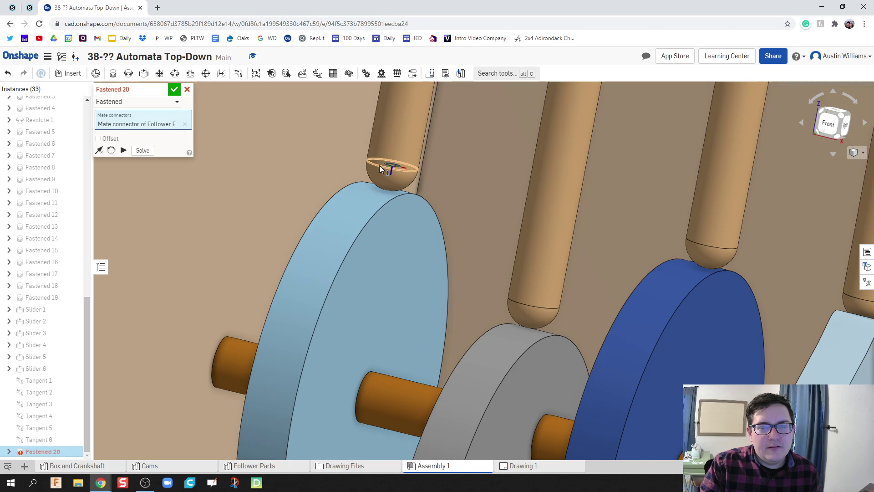
scroll(380, 168, "up", 2)
left_click(380, 168)
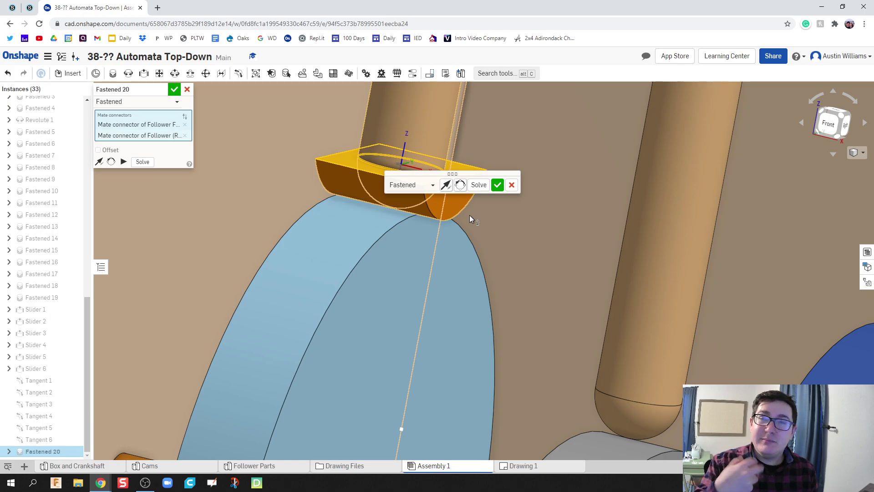
left_click(497, 185)
Fasten a loose follower foot by the center of its flat top face to the rounded end of the second follower, above the gray round cam.
scroll(471, 201, "down", 8)
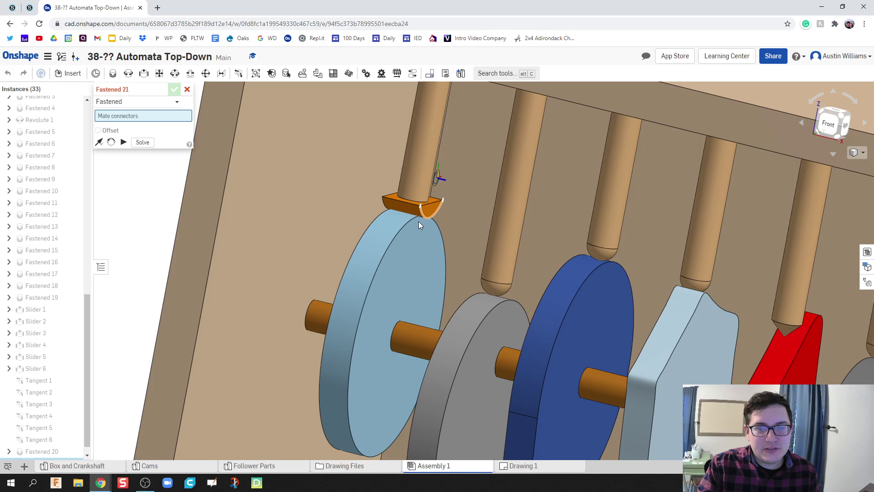
right_click_drag(419, 221, 417, 222)
scroll(515, 249, "down", 3)
middle_click_drag(496, 242, 350, 236)
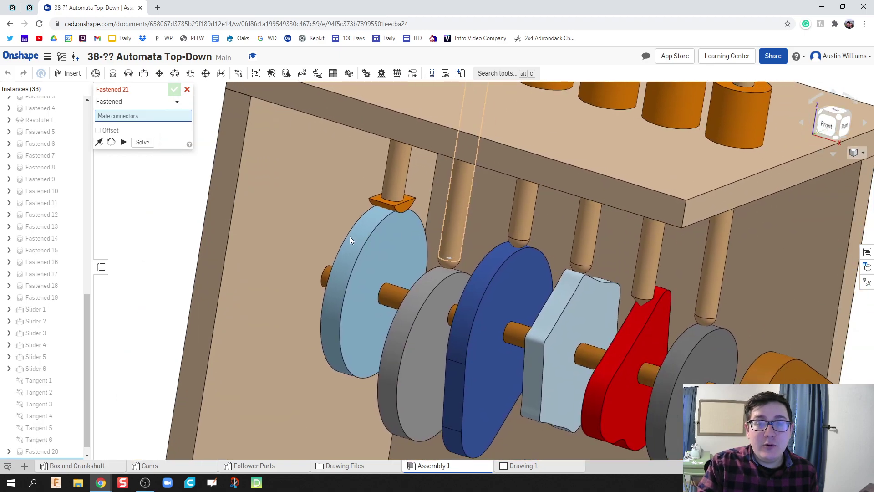
scroll(350, 236, "down", 5)
right_click_drag(376, 224, 654, 230)
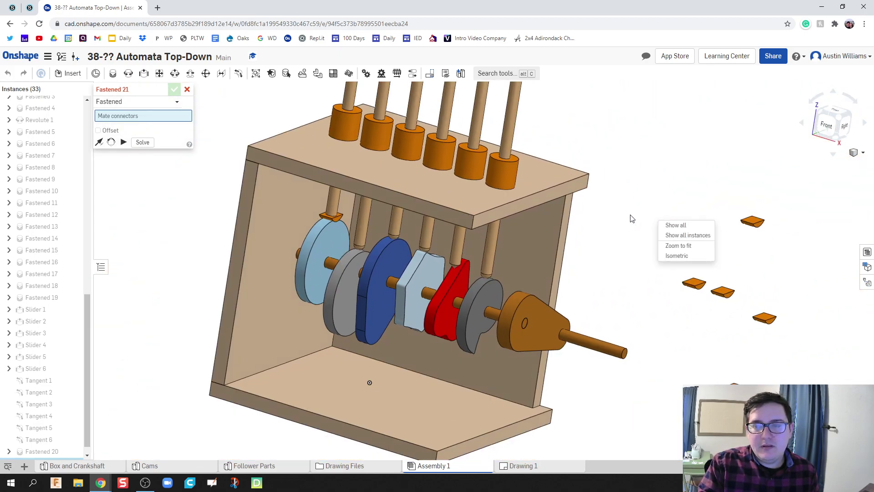
middle_click_drag(644, 226, 357, 207)
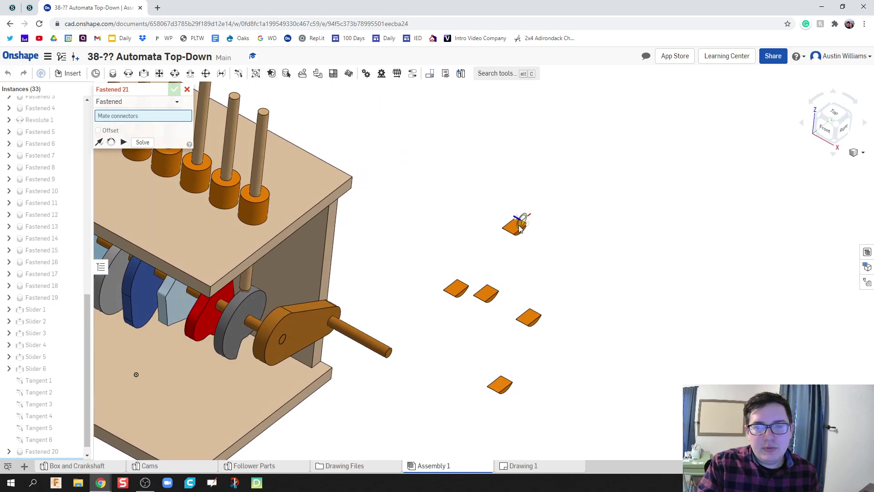
scroll(496, 208, "up", 3)
left_click(518, 238)
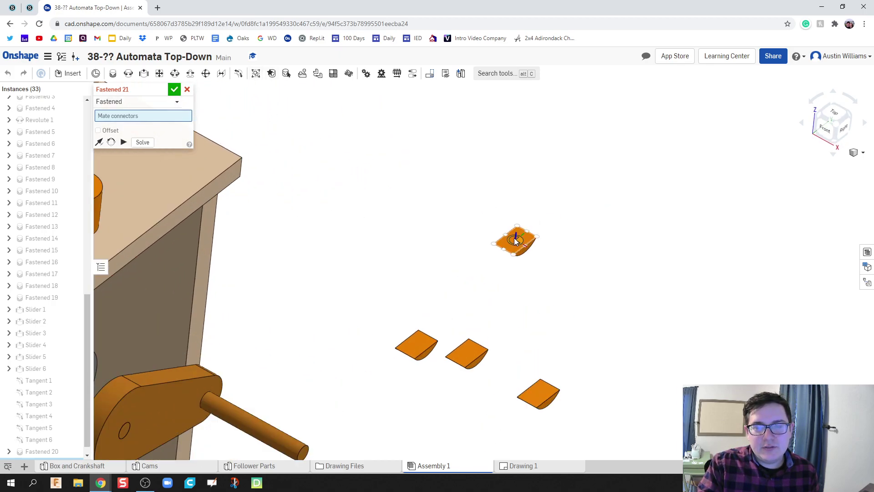
scroll(515, 250, "up", 4)
scroll(517, 256, "down", 4)
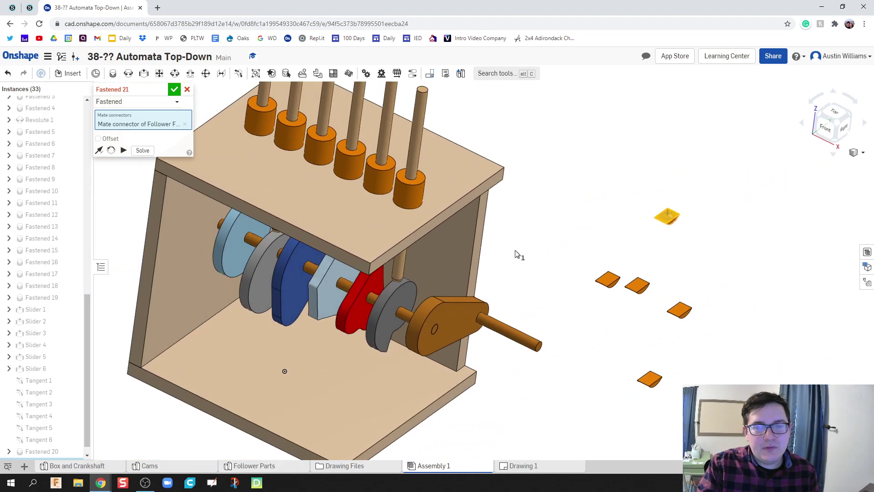
right_click_drag(515, 252, 534, 234)
scroll(314, 258, "up", 4)
right_click_drag(226, 247, 499, 331)
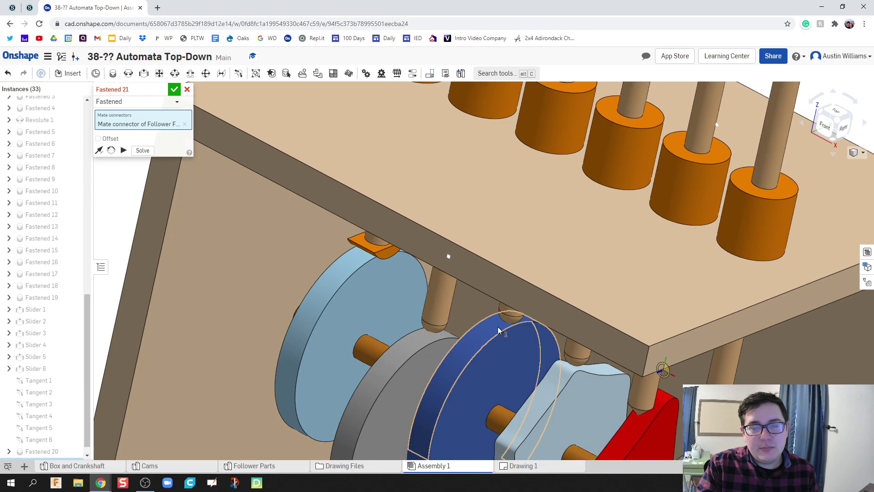
left_click(433, 325)
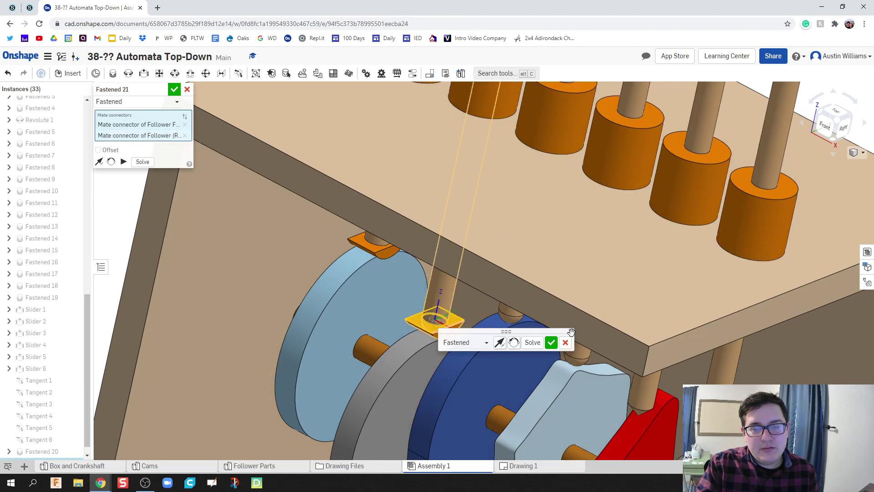
left_click(553, 343)
Fasten another loose follower foot by its flat top face center to the rounded end of the third follower, above the dark blue cam.
scroll(554, 342, "down", 4)
middle_click_drag(822, 251, 672, 166)
scroll(688, 340, "up", 3)
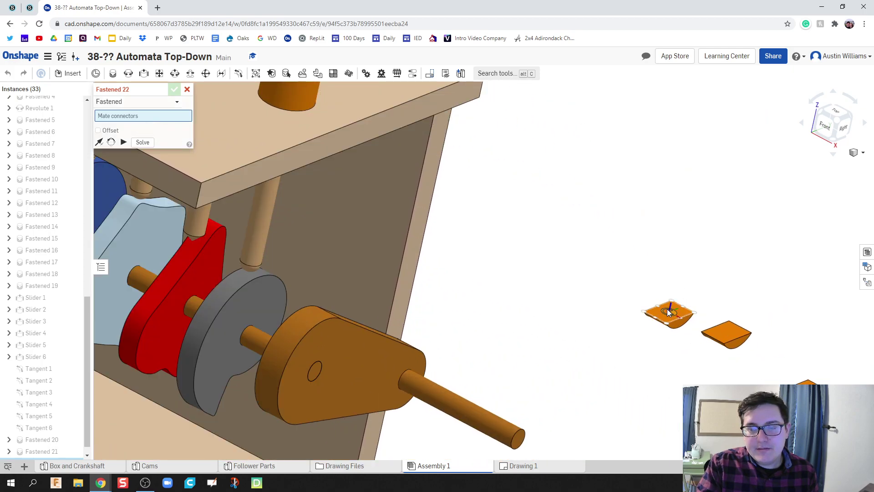
left_click(668, 309)
right_click_drag(639, 314, 447, 294)
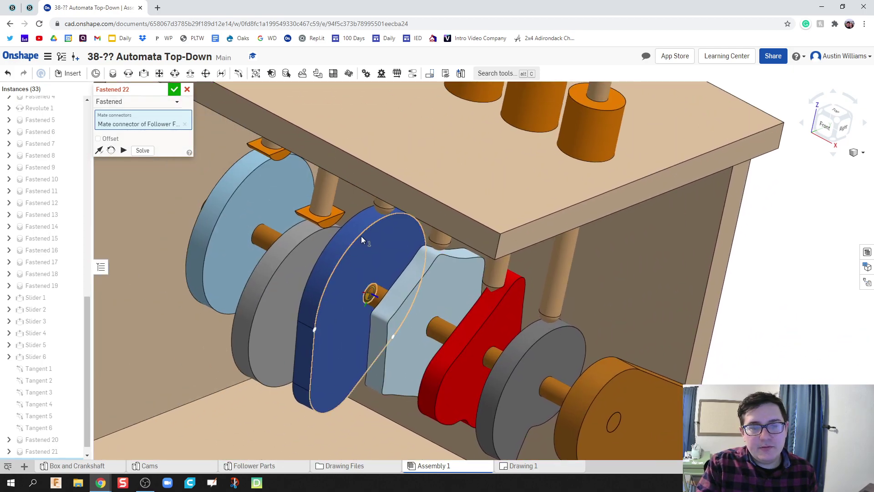
left_click(382, 207)
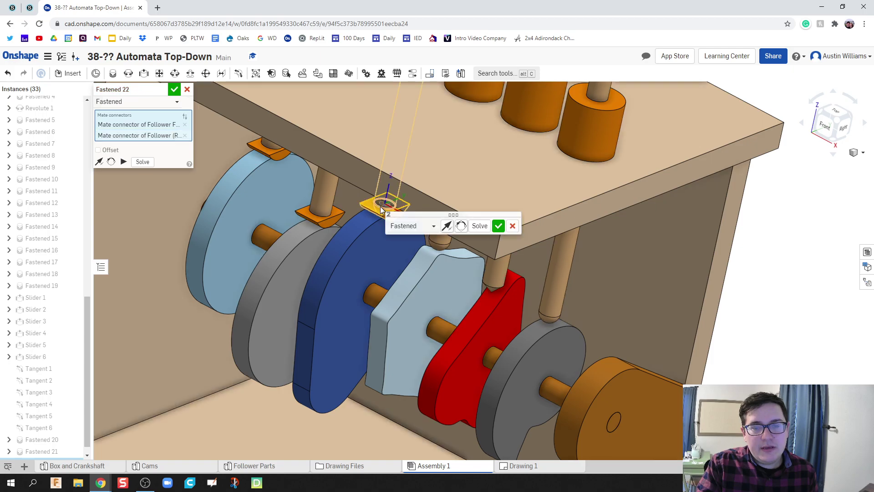
left_click(498, 228)
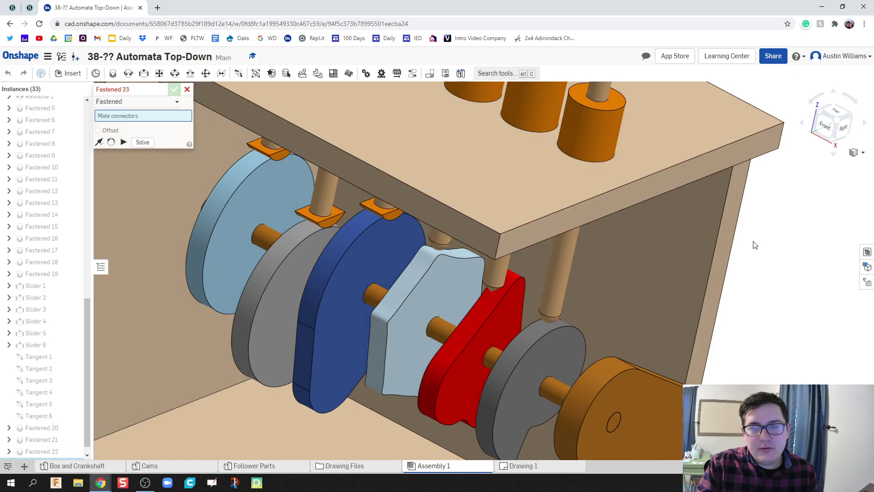
Fasten a loose follower foot by its flat top face center to the rounded end of the fourth follower, above the light blue angular cam.
middle_click_drag(747, 243, 539, 218)
scroll(524, 217, "down", 3)
scroll(688, 296, "up", 2)
scroll(696, 299, "up", 5)
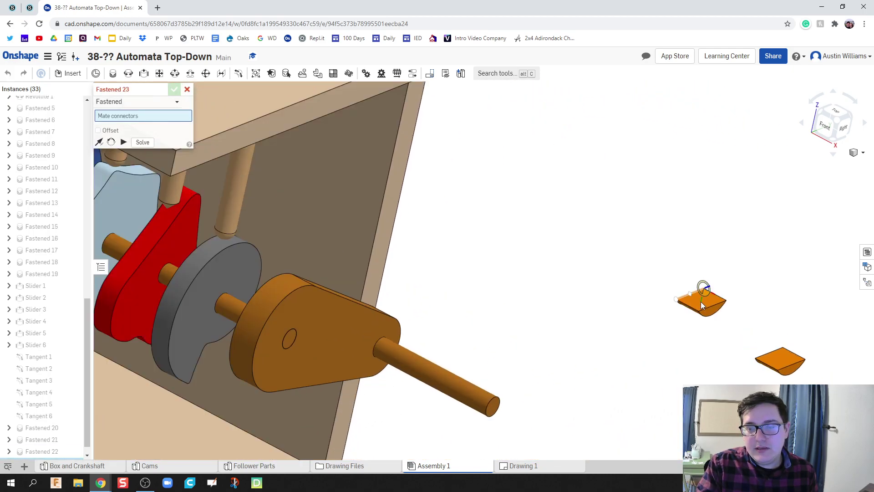
left_click(703, 302)
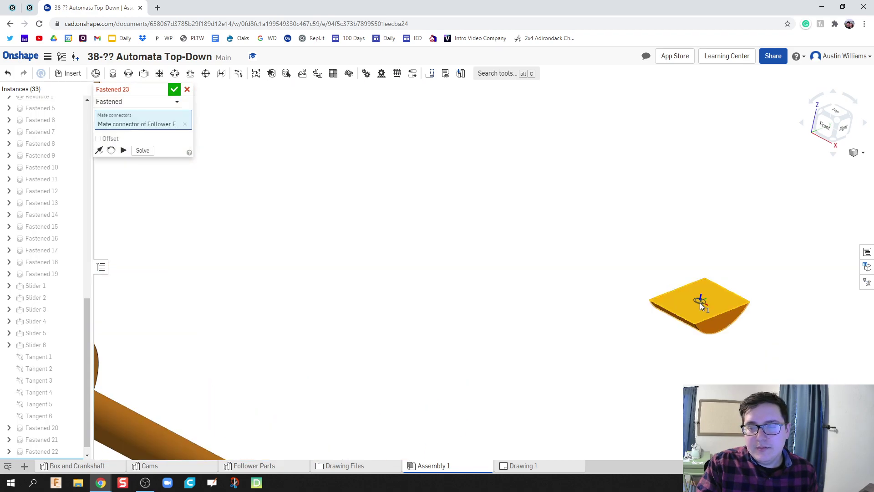
scroll(700, 302, "down", 5)
scroll(384, 252, "up", 5)
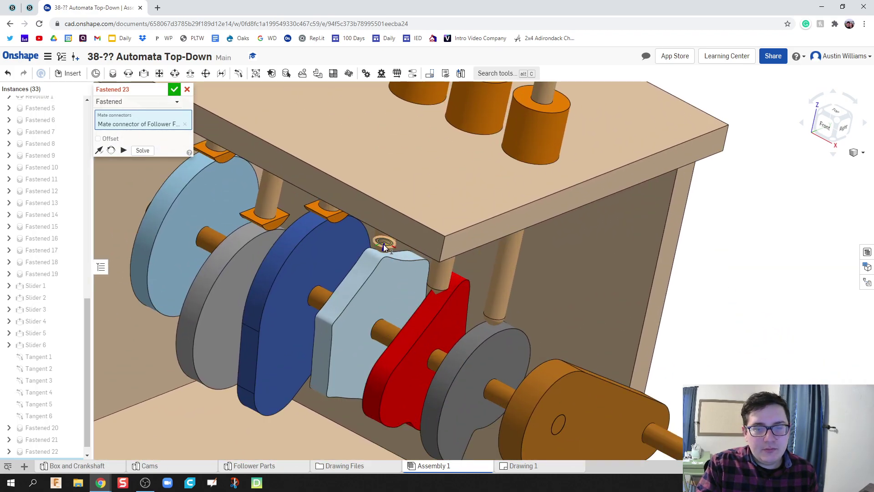
left_click(383, 244)
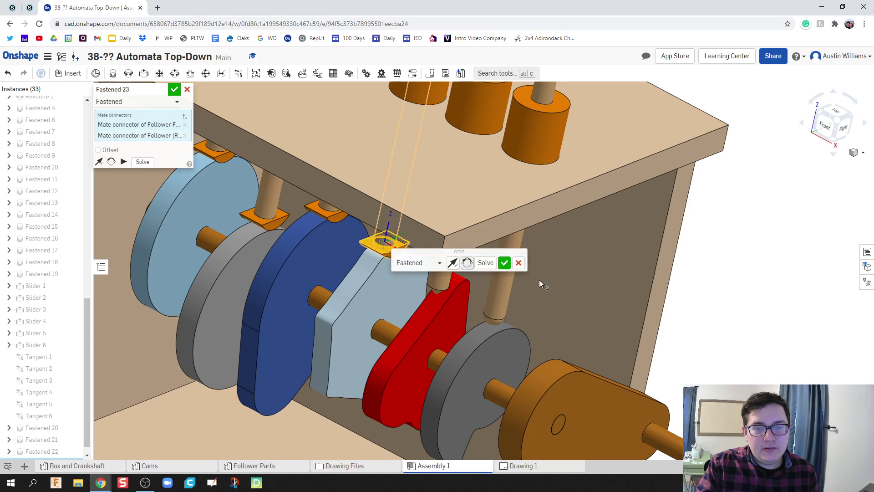
left_click(504, 265)
Fasten a loose follower foot by its flat top face center to the circular edge above the pointed follower's tip, over the red cam.
scroll(614, 269, "down", 6)
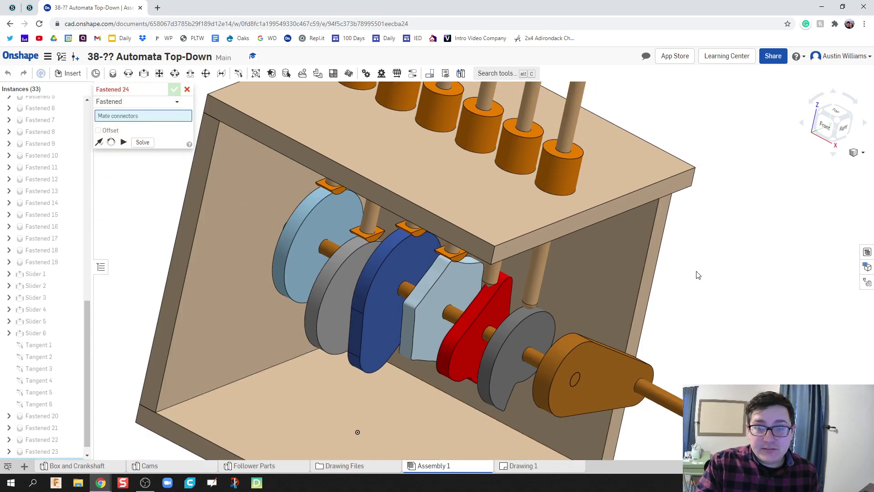
scroll(713, 316, "up", 3)
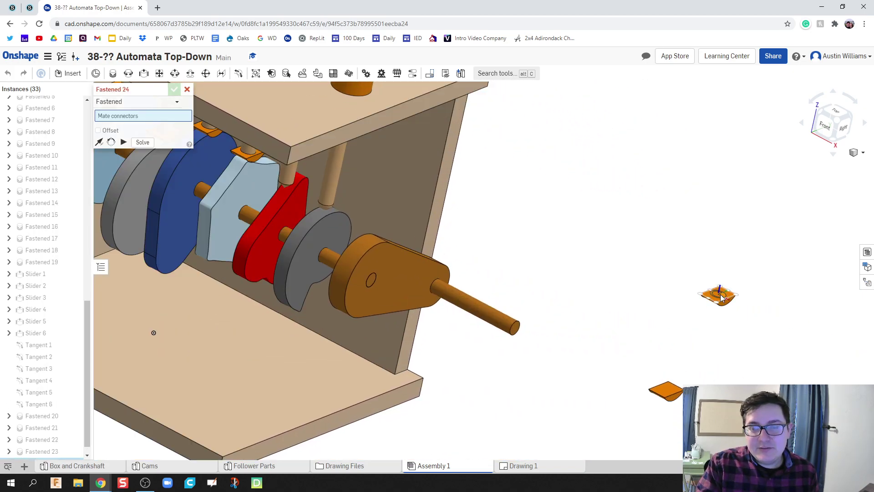
left_click(720, 297)
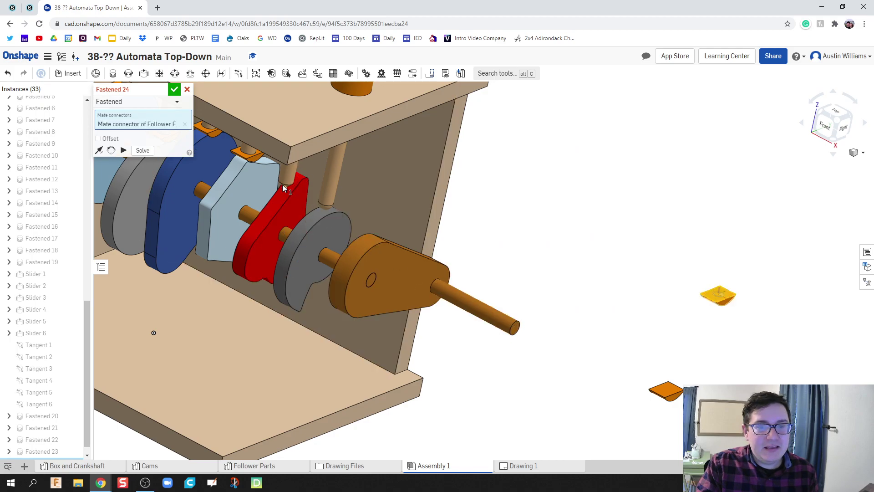
scroll(283, 184, "up", 5)
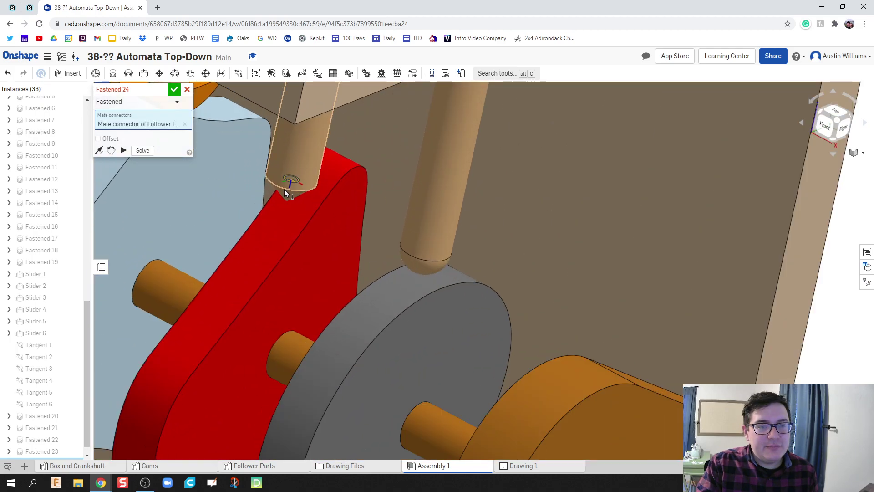
scroll(284, 187, "up", 3)
right_click_drag(250, 188, 273, 185)
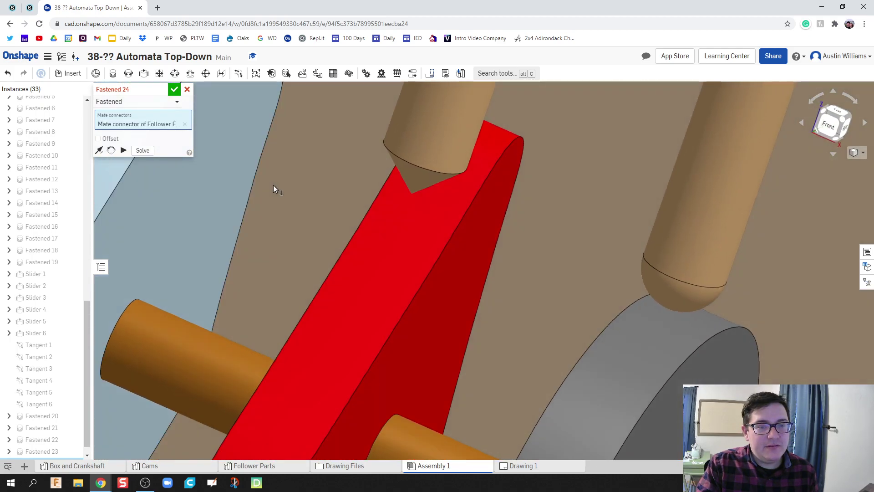
left_click(411, 167)
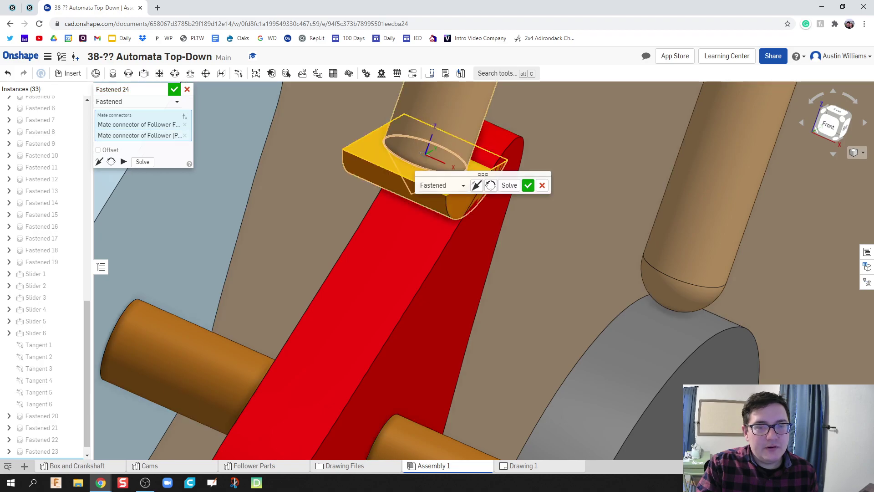
left_click(527, 187)
Fasten the last loose follower foot by its flat top face center to the rounded end of the sixth follower, above the gray snail cam.
scroll(533, 191, "down", 5)
right_click_drag(598, 214, 571, 210)
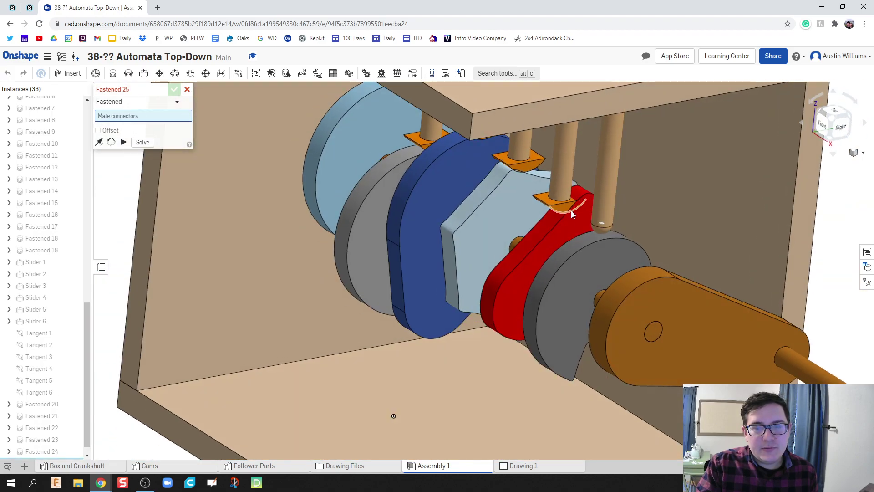
scroll(572, 207, "down", 3)
middle_click_drag(757, 241, 444, 207)
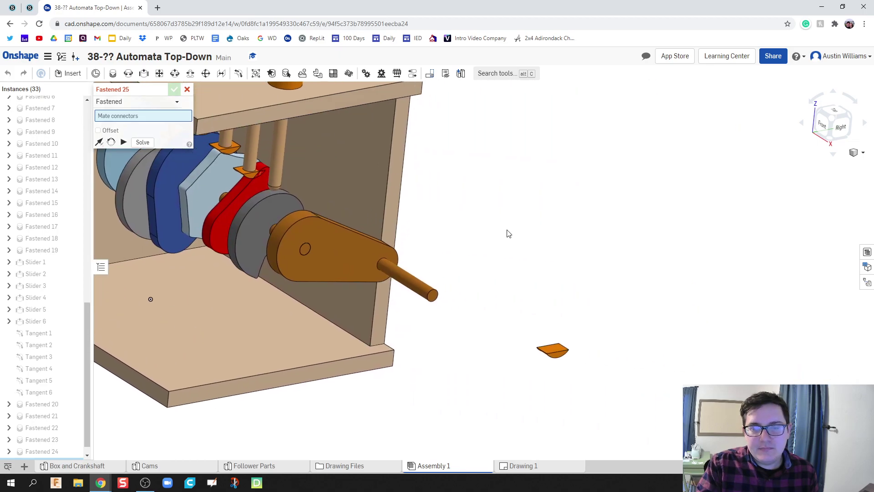
scroll(554, 355, "up", 3)
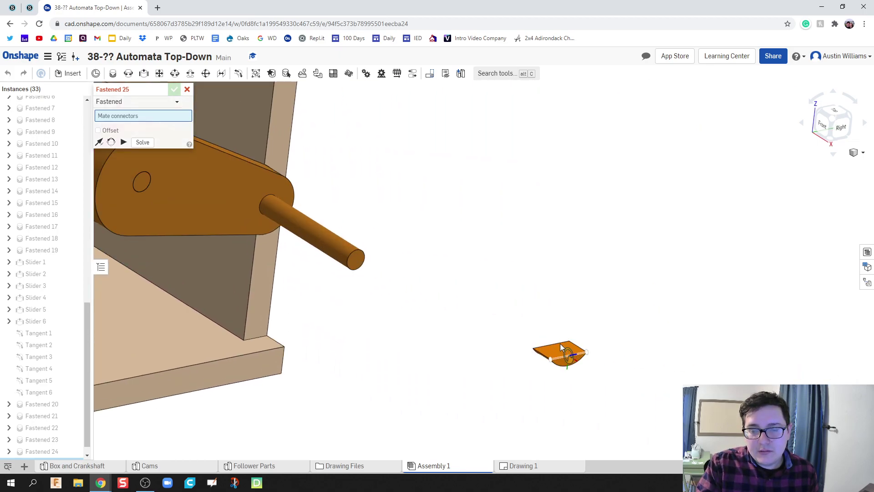
scroll(560, 344, "up", 5)
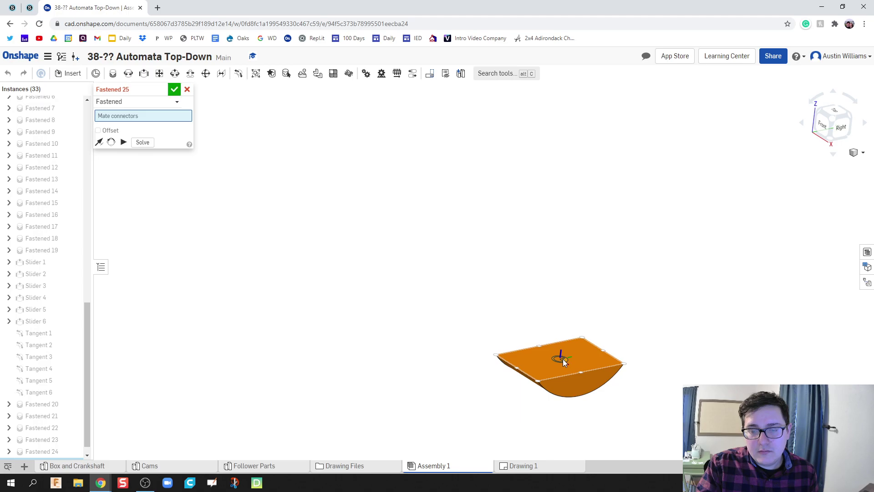
left_click(563, 359)
scroll(536, 342, "down", 4)
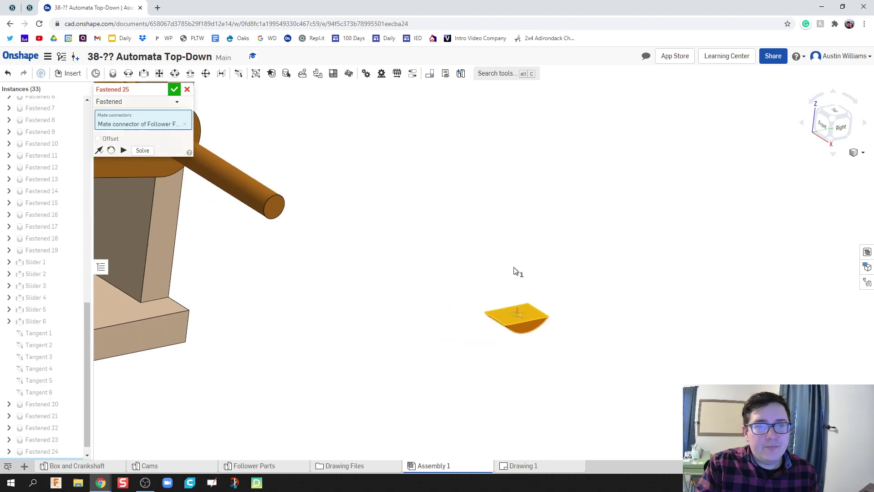
middle_click_drag(514, 267, 803, 269)
scroll(802, 269, "down", 3)
middle_click_drag(526, 218, 473, 334)
scroll(462, 214, "up", 4)
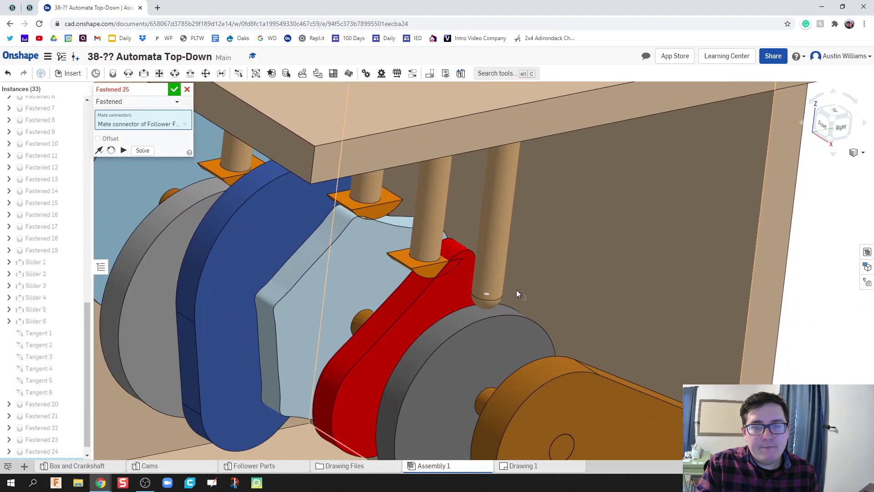
scroll(516, 293, "up", 2)
left_click(474, 300)
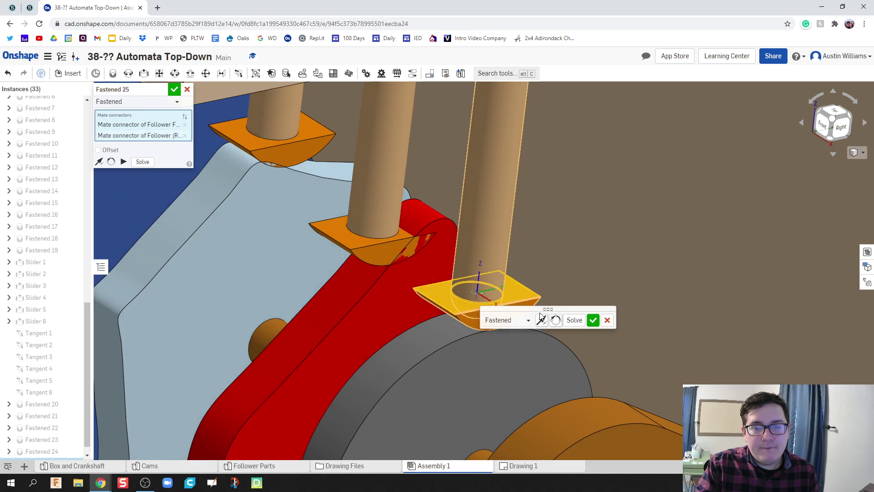
left_click(591, 320)
Show all hidden items, and hide all mate connectors and mates again.
scroll(592, 323, "down", 5)
middle_click_drag(717, 261, 657, 168)
right_click_drag(658, 168, 675, 191)
right_click(676, 191)
left_click(692, 203)
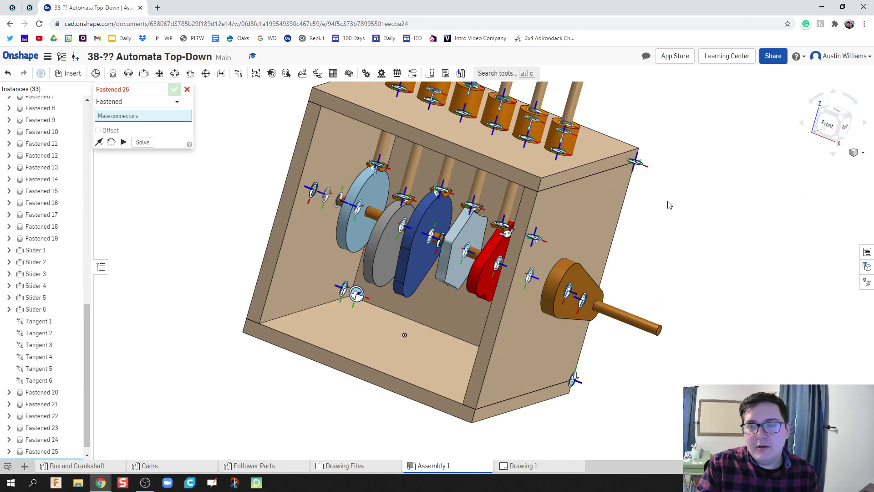
left_click(569, 289)
right_click(568, 290)
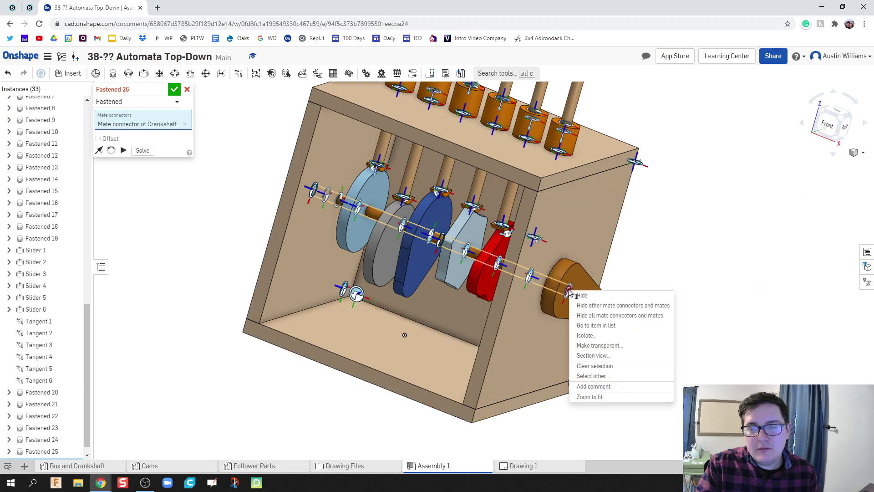
left_click(581, 316)
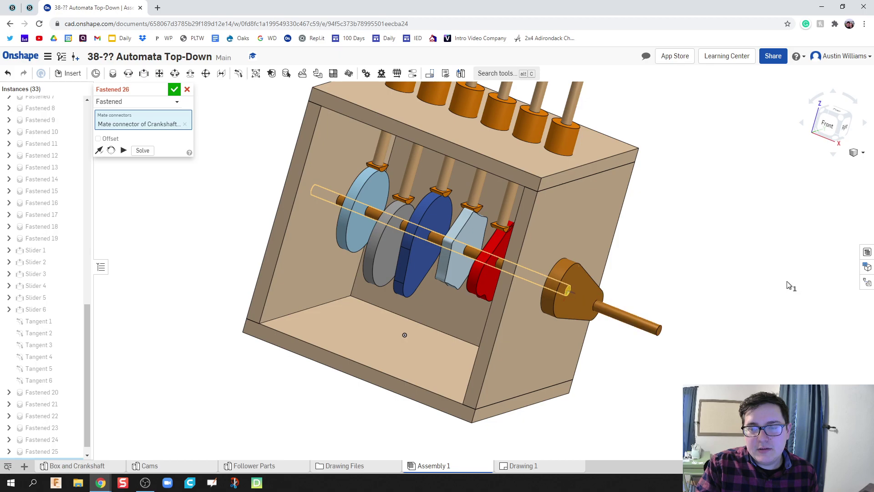
right_click_drag(792, 286, 735, 298)
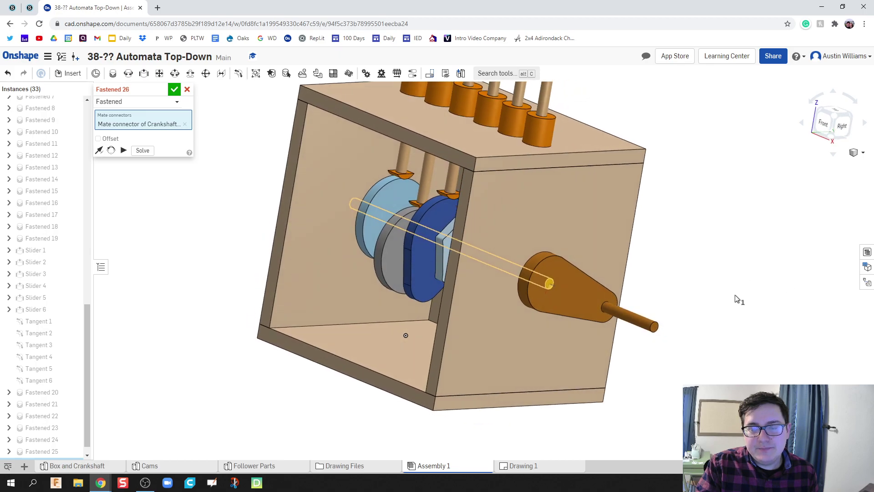
left_click(187, 89)
Cancel the unfinished Fastened mate and show all mates and mate connectors in the assembly.
scroll(21, 262, "up", 3)
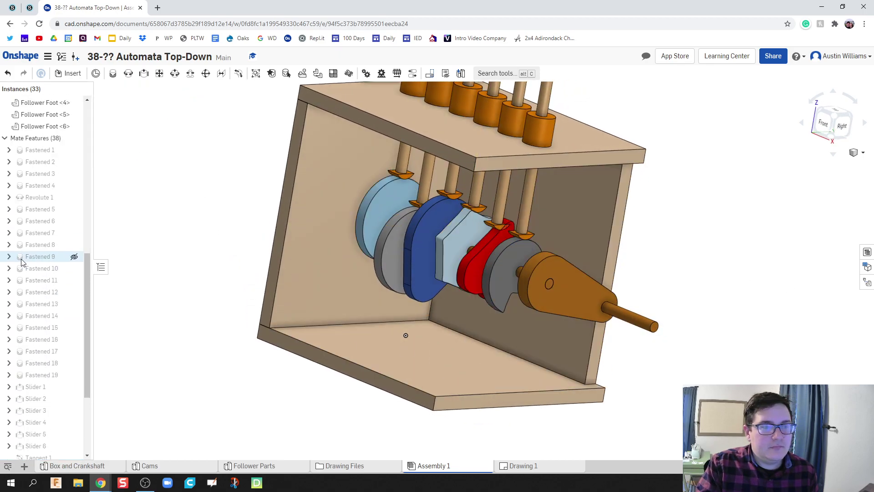
scroll(21, 262, "up", 3)
right_click(39, 339)
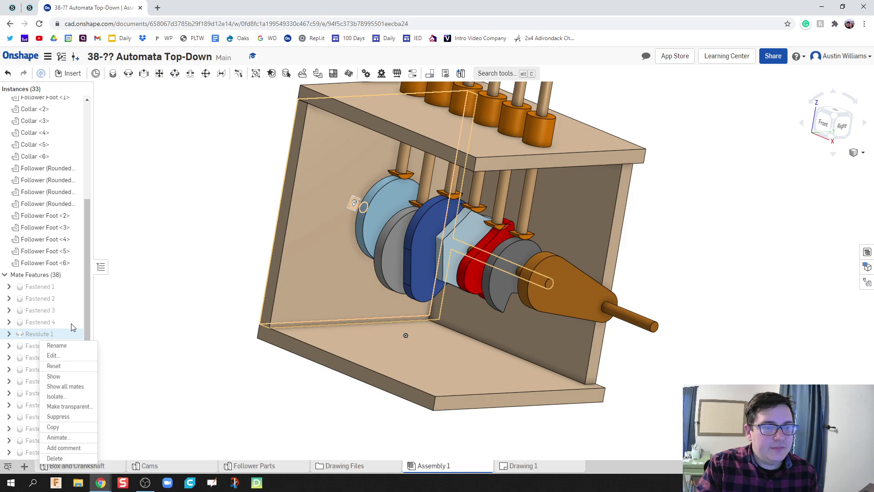
right_click(191, 280)
left_click(215, 287)
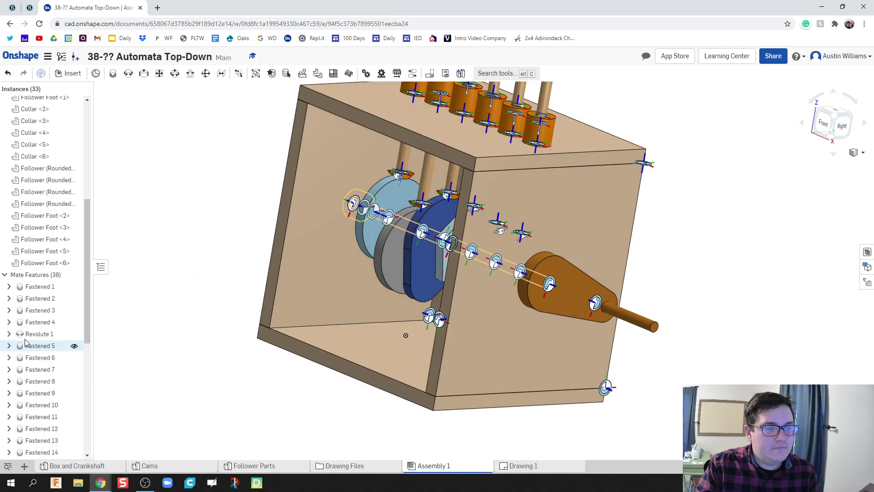
Hide all mates and mate connectors in the assembly, locating the mate connector on the gray snail cam in the list.
right_click(35, 334)
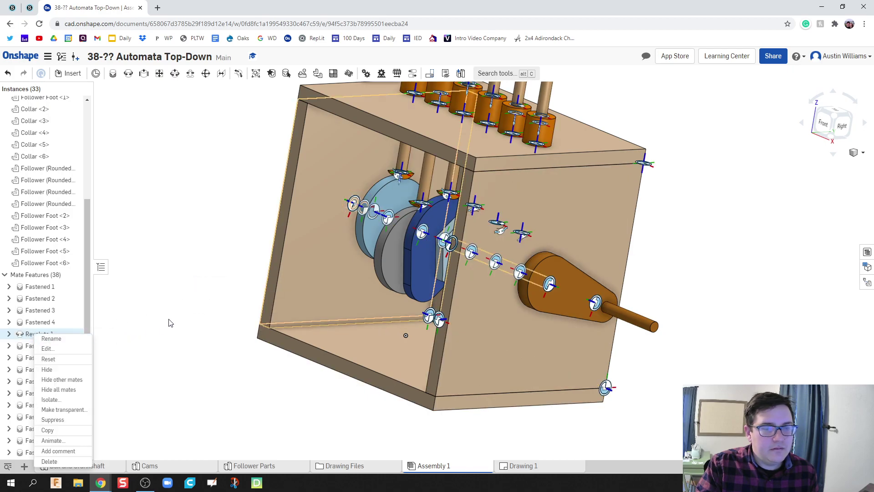
left_click(791, 353)
left_click(606, 388)
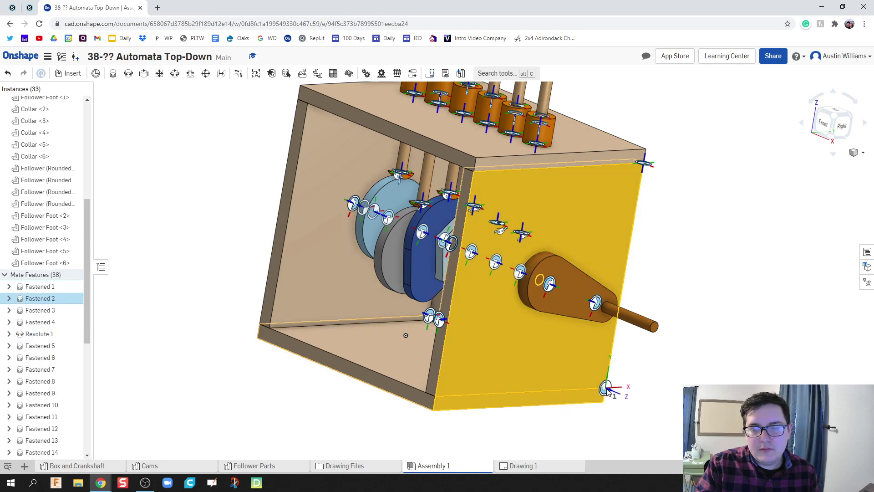
right_click(608, 387)
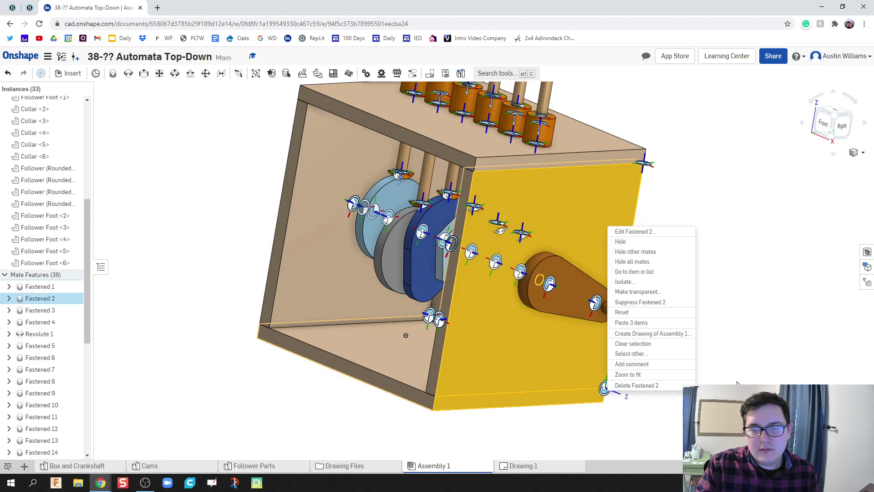
right_click(516, 275)
left_click(529, 299)
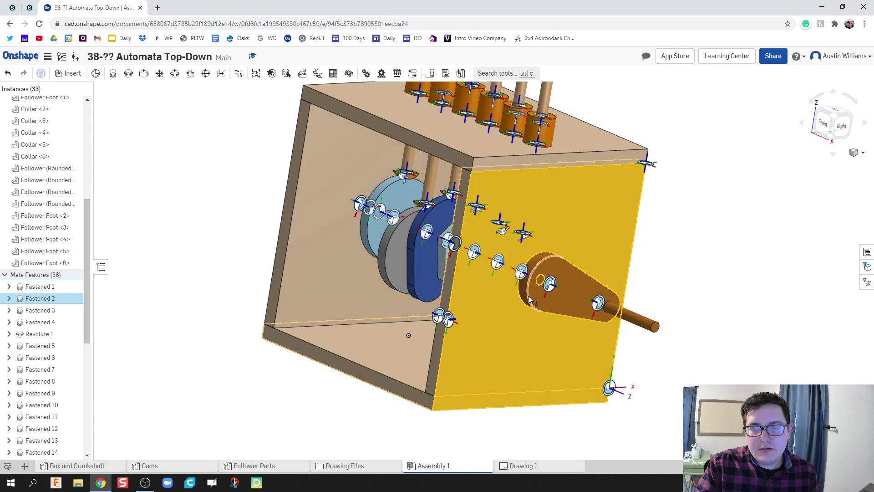
right_click(522, 274)
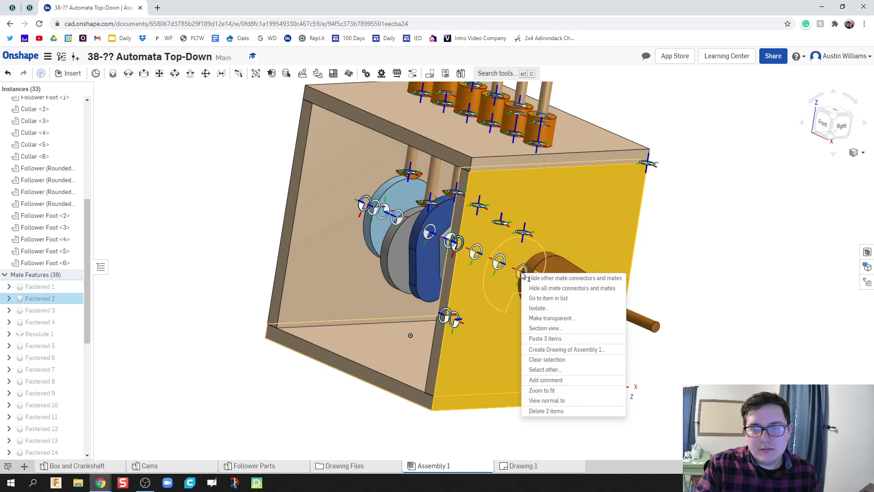
left_click(557, 297)
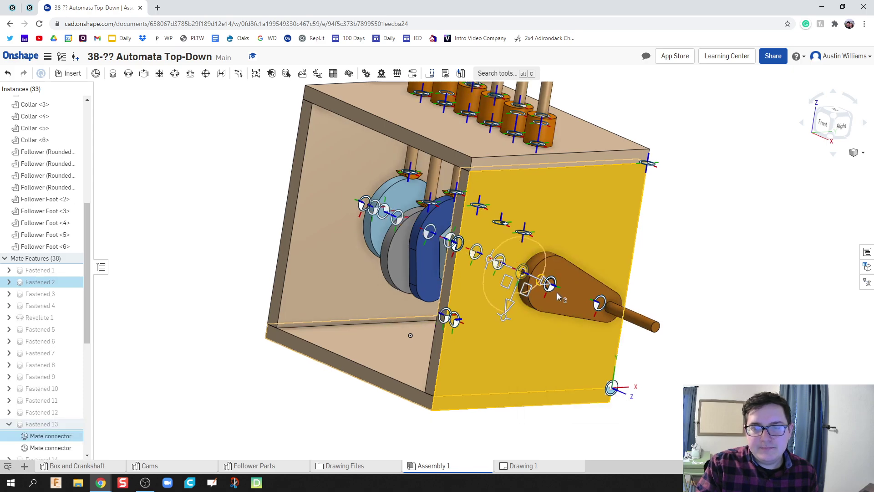
right_click(527, 271)
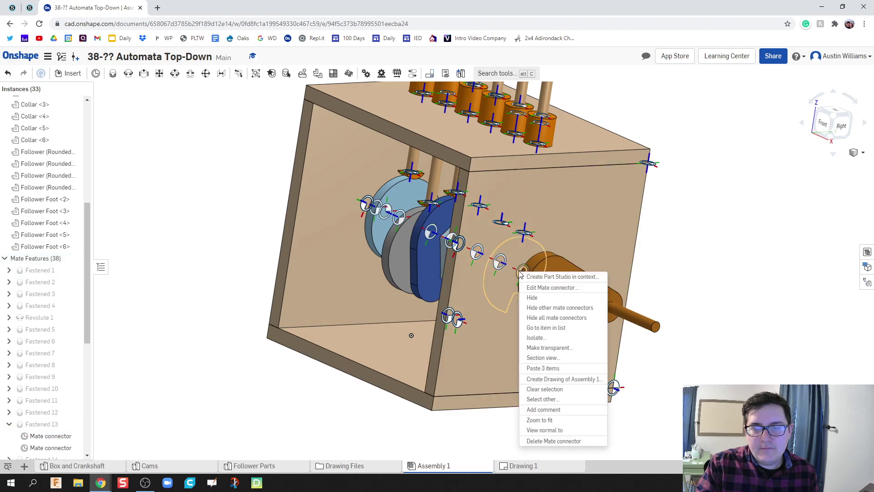
left_click(535, 318)
Animate the Revolute 1 mate and examine how the crank, cams and followers move from an angled view into the box.
middle_click_drag(277, 272, 314, 301)
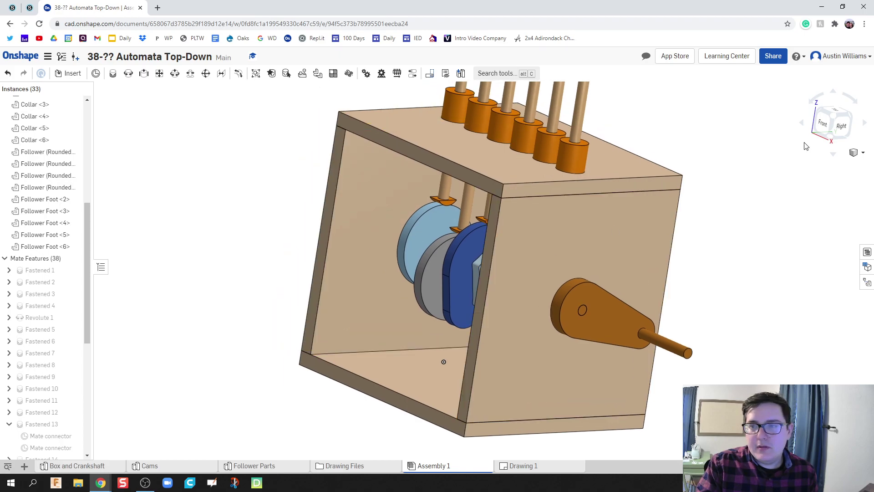
left_click(835, 121)
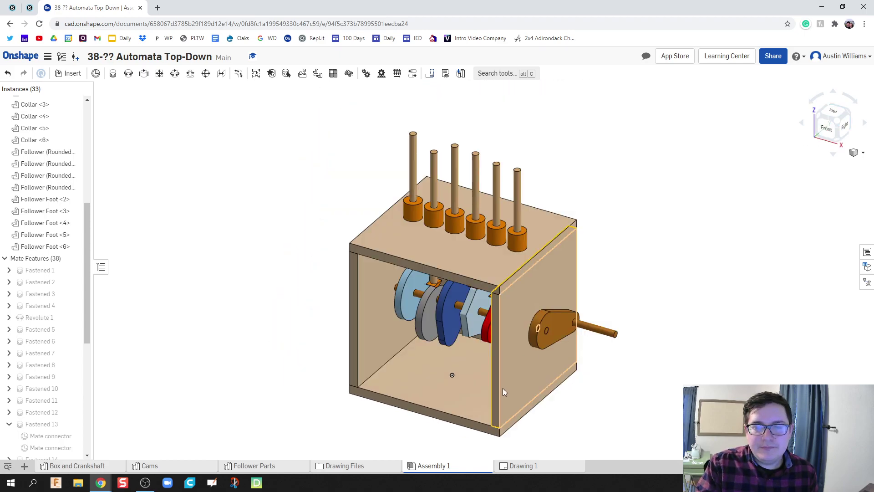
scroll(502, 388, "up", 2)
mouse_move(498, 391)
right_mouse_down()
mouse_move(518, 377)
mouse_move(483, 381)
right_mouse_up()
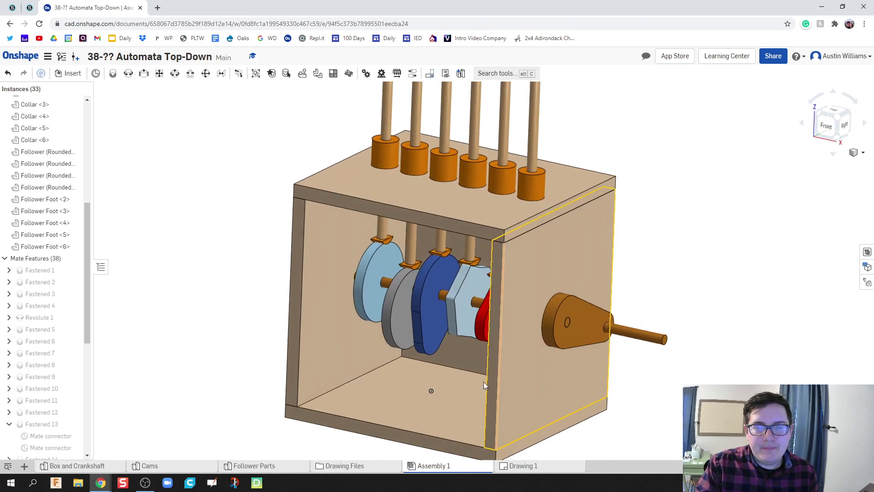
right_click(40, 317)
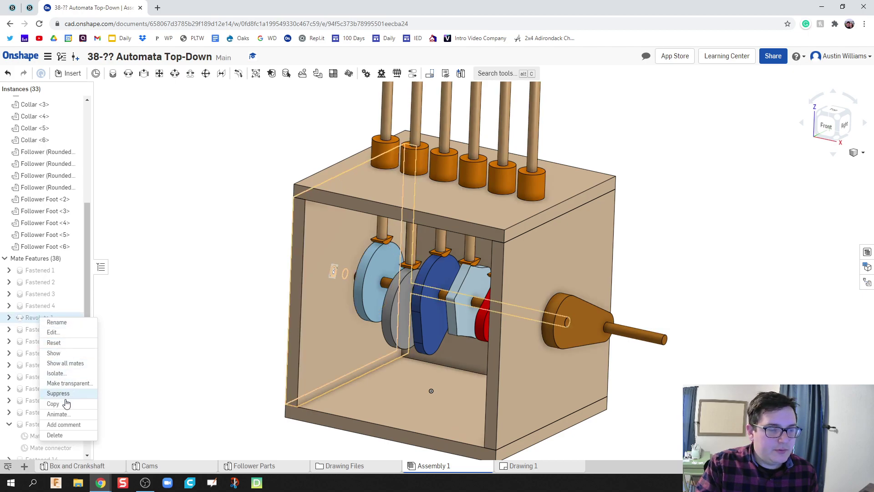
left_click(57, 414)
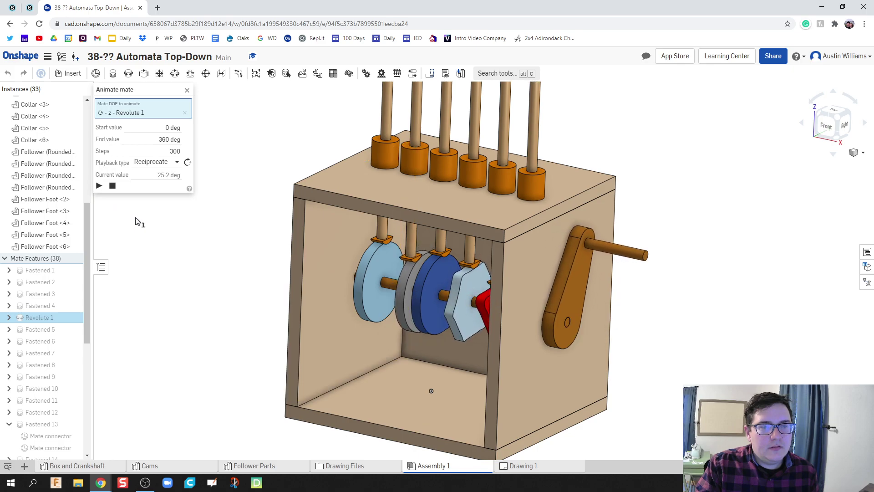
scroll(191, 260, "down", 5)
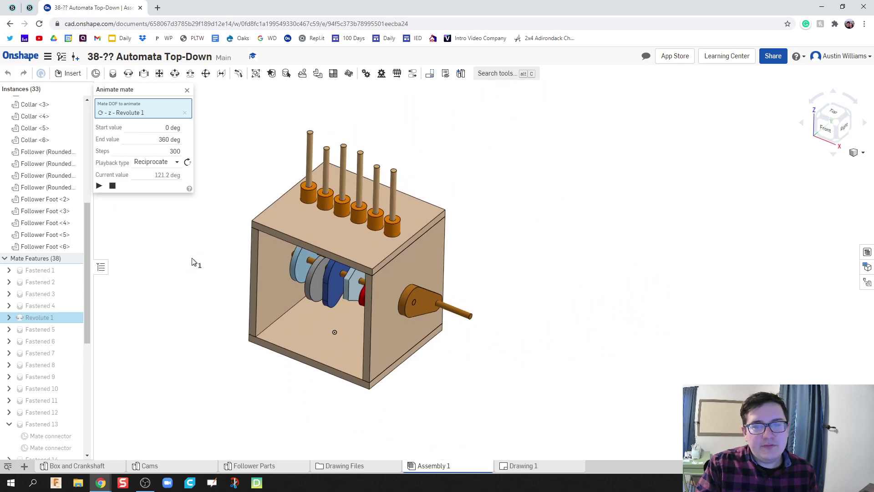
middle_click_drag(205, 252, 286, 274)
mouse_move(299, 269)
right_mouse_down()
mouse_move(316, 264)
mouse_move(305, 266)
right_mouse_up()
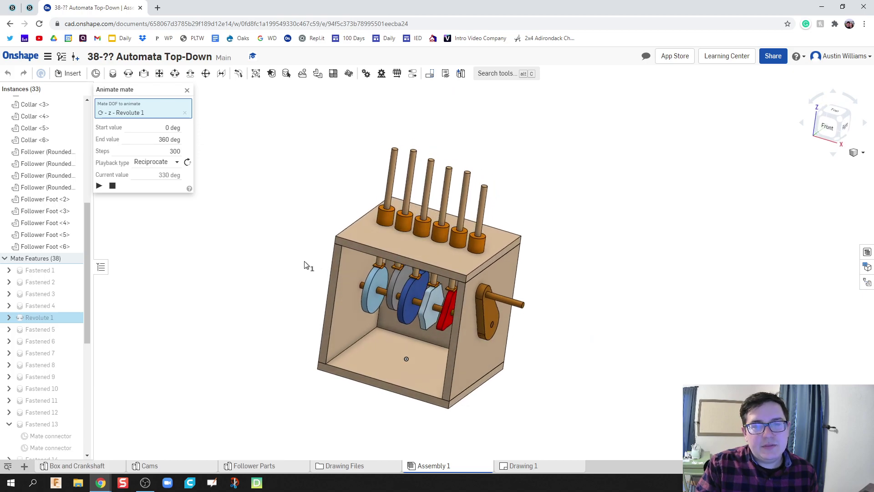
scroll(307, 269, "up", 2)
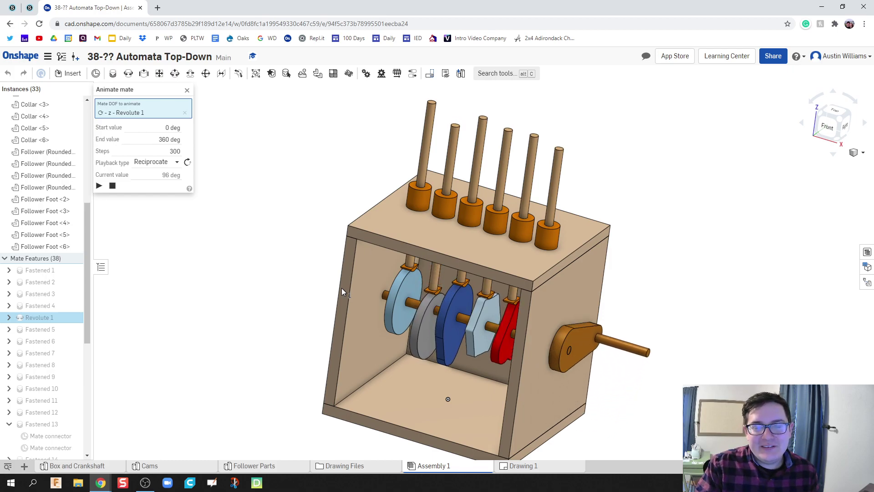
Change the Revolute 1 animation's playback type to Loop and play it.
left_click(155, 162)
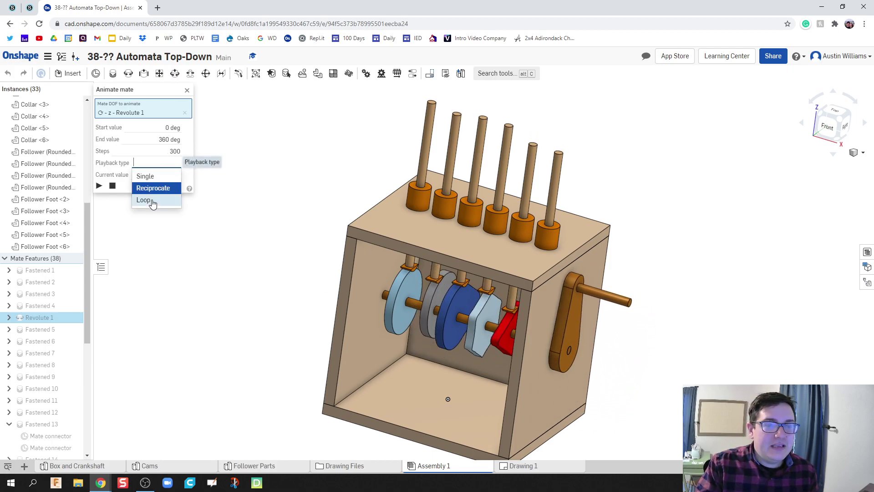
left_click(150, 200)
left_click(99, 186)
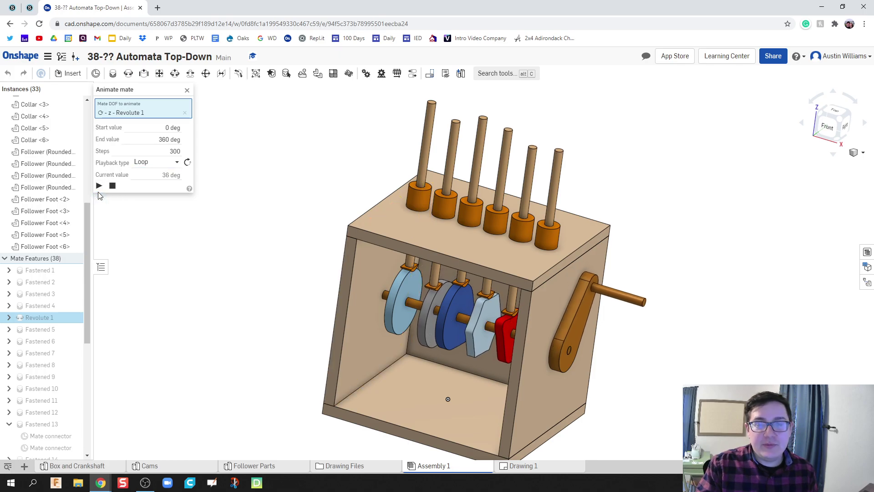